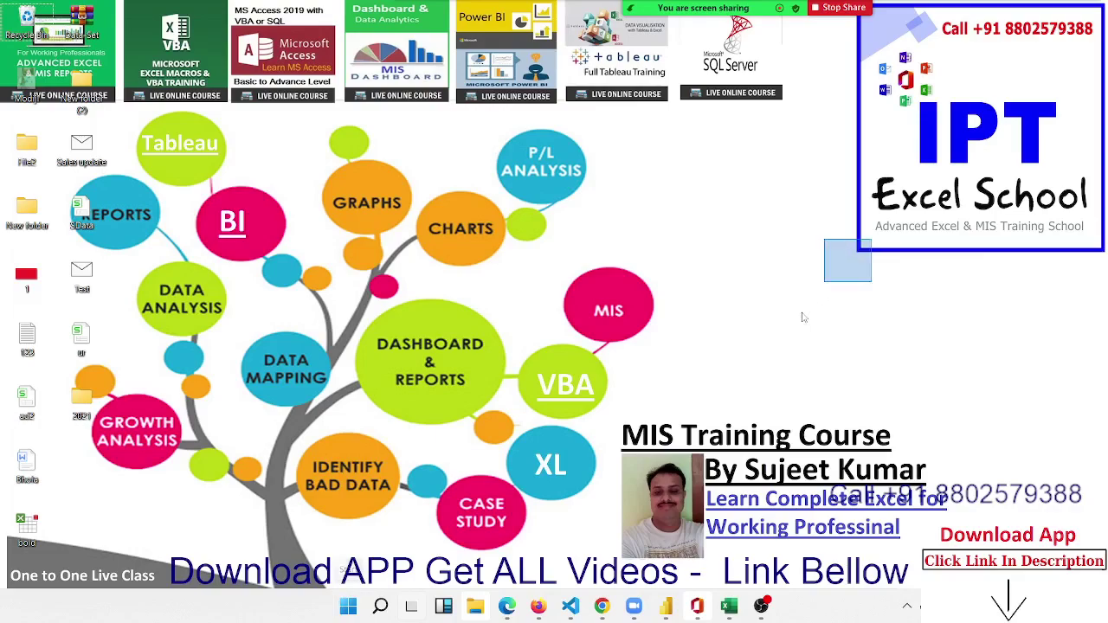
Bring the Book1 Excel workbook to the front from the taskbar
left_click_drag(872, 244, 791, 589)
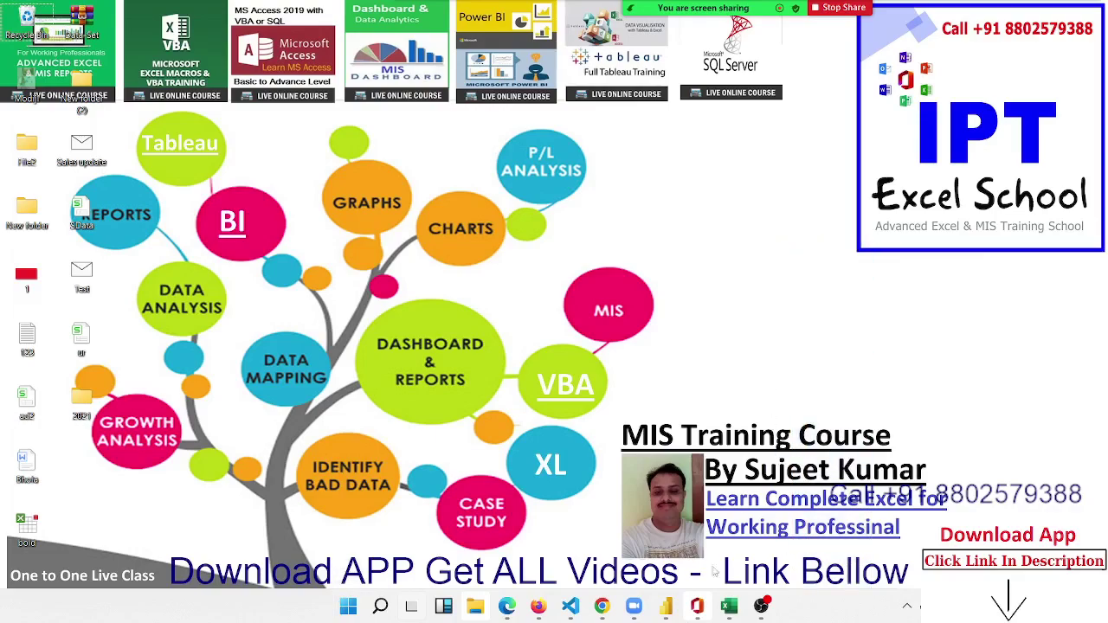
mouse_move(729, 605)
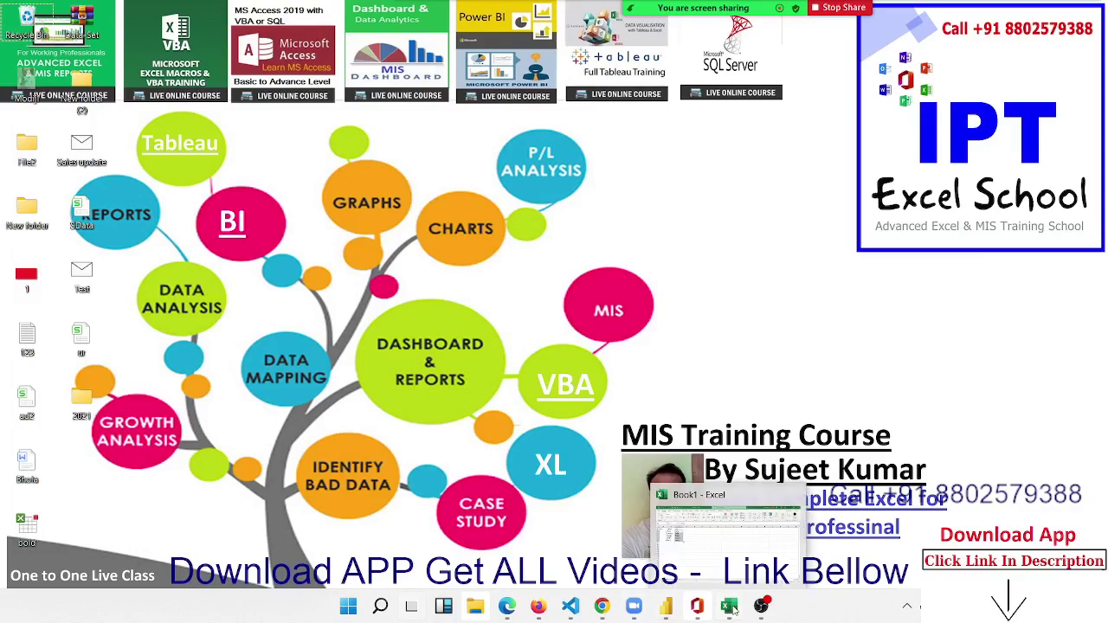
left_click(717, 524)
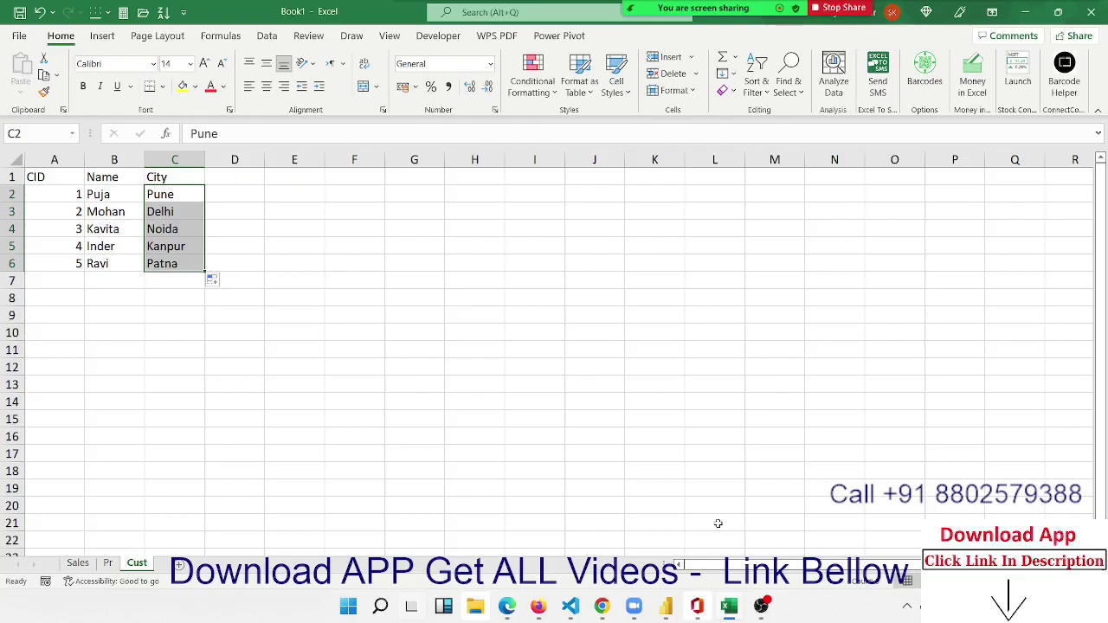
Inspect the Sales sheet's Date, Qty, PID and CID columns
left_click(78, 564)
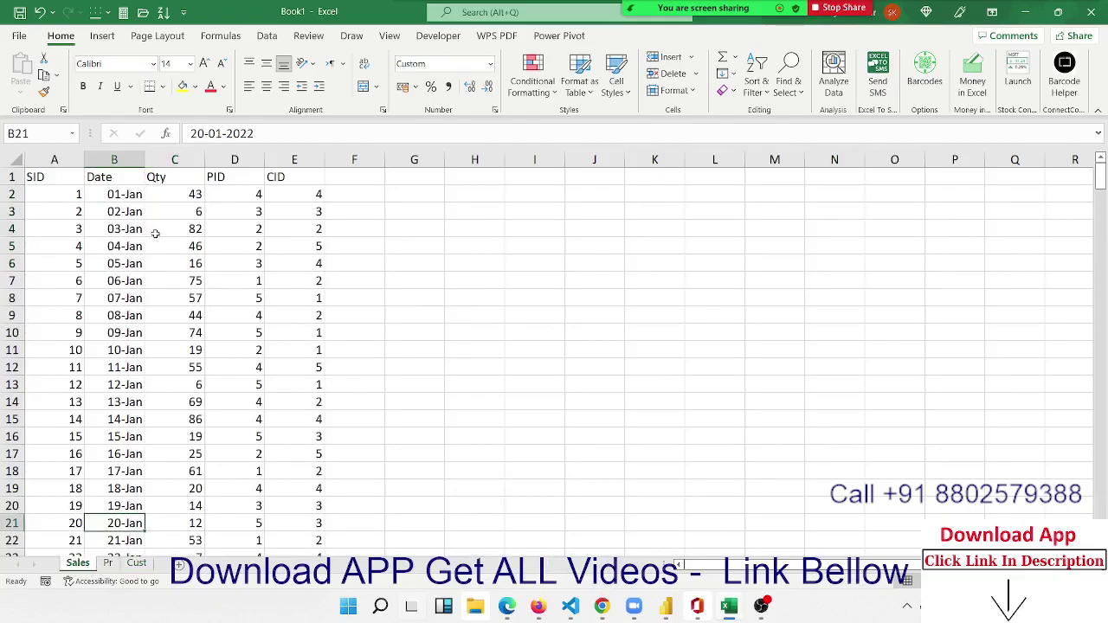
left_click(42, 162)
left_click_drag(114, 160, 171, 173)
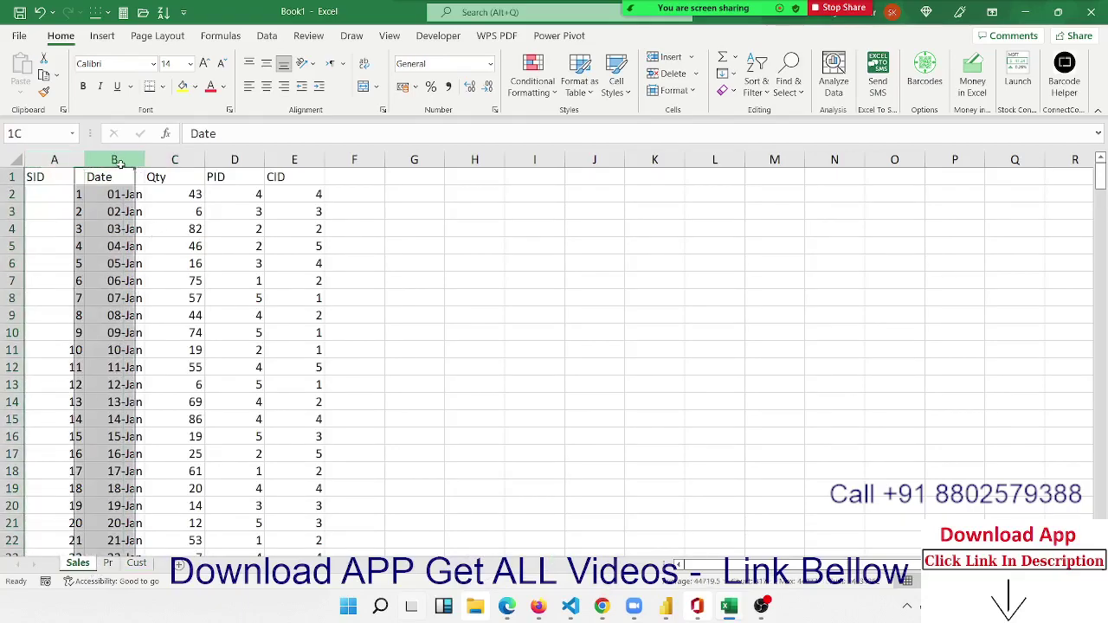
left_click(241, 176)
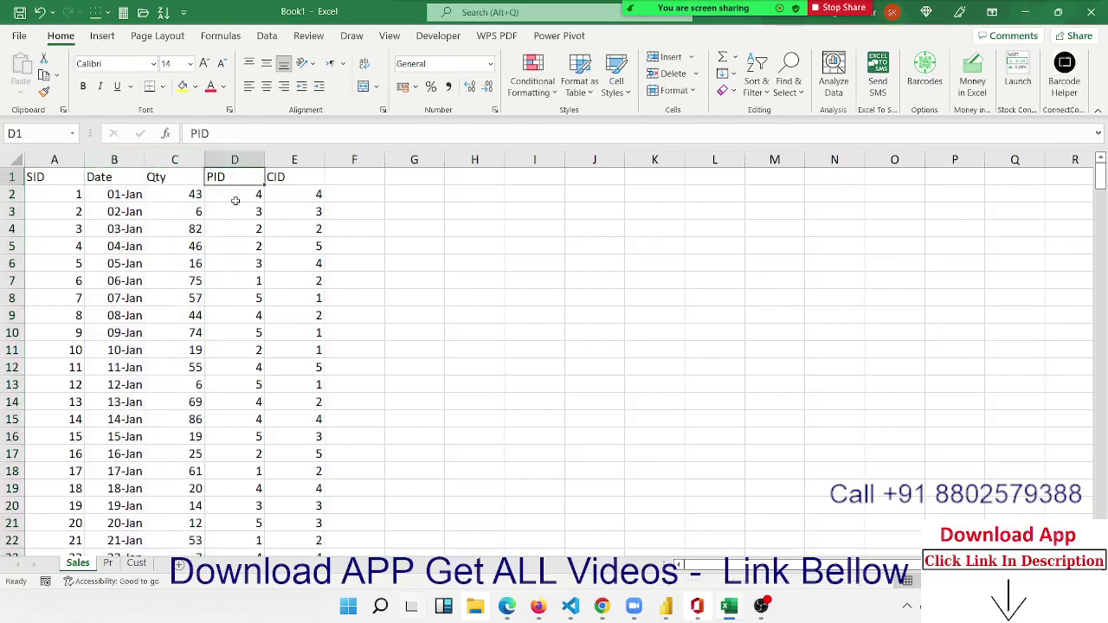
left_click(235, 200)
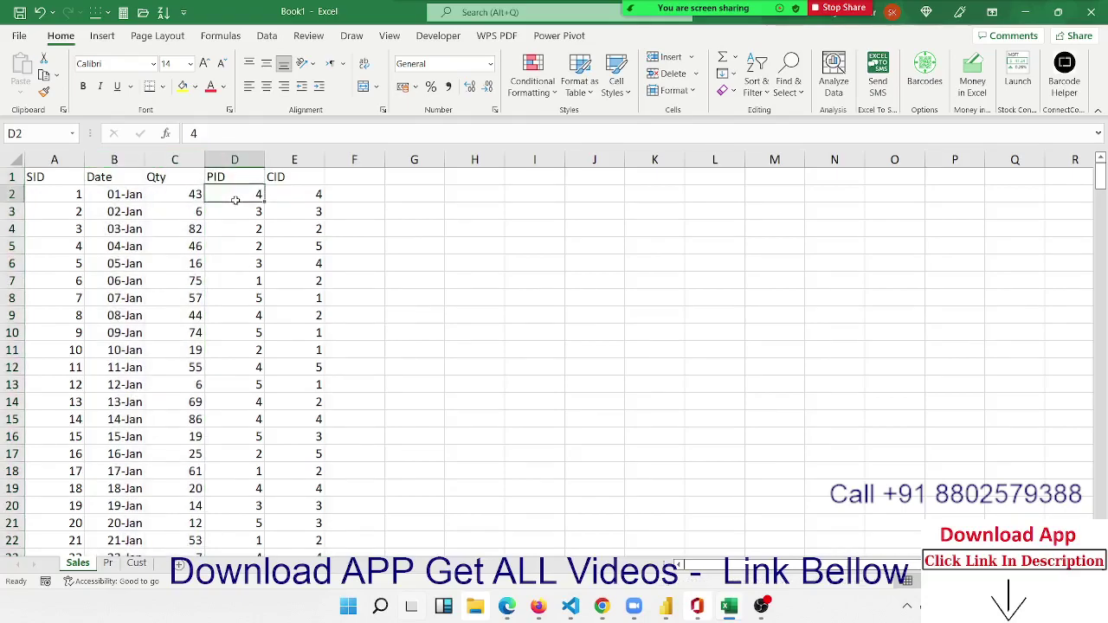
left_click(311, 179)
left_click(298, 192)
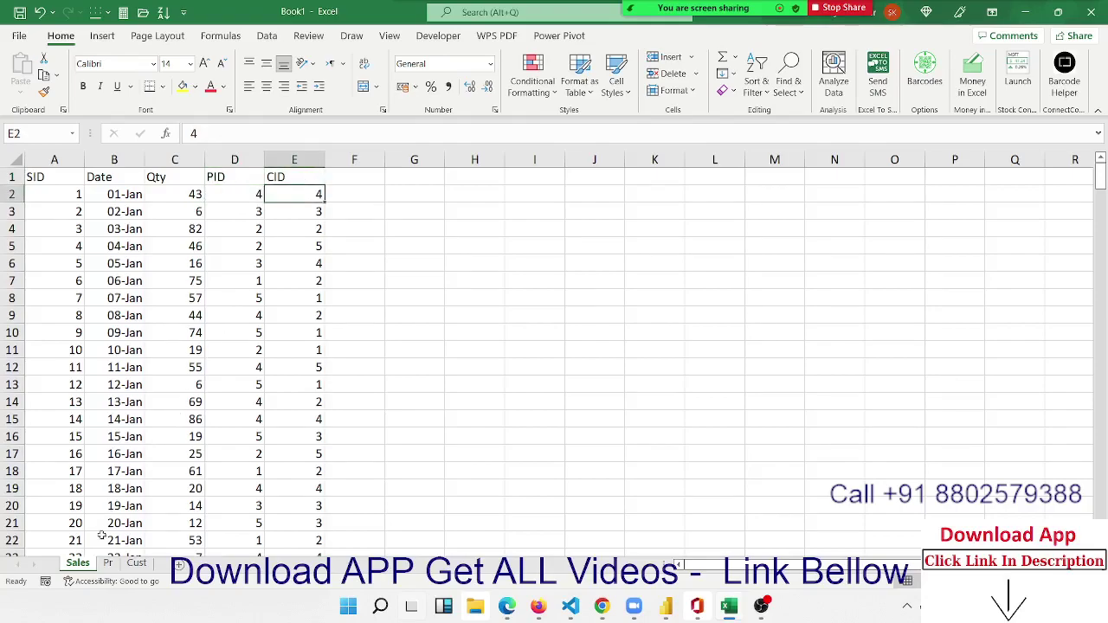
Look over the Pr products and Cust customers sheets, then return to Sales
left_click(113, 565)
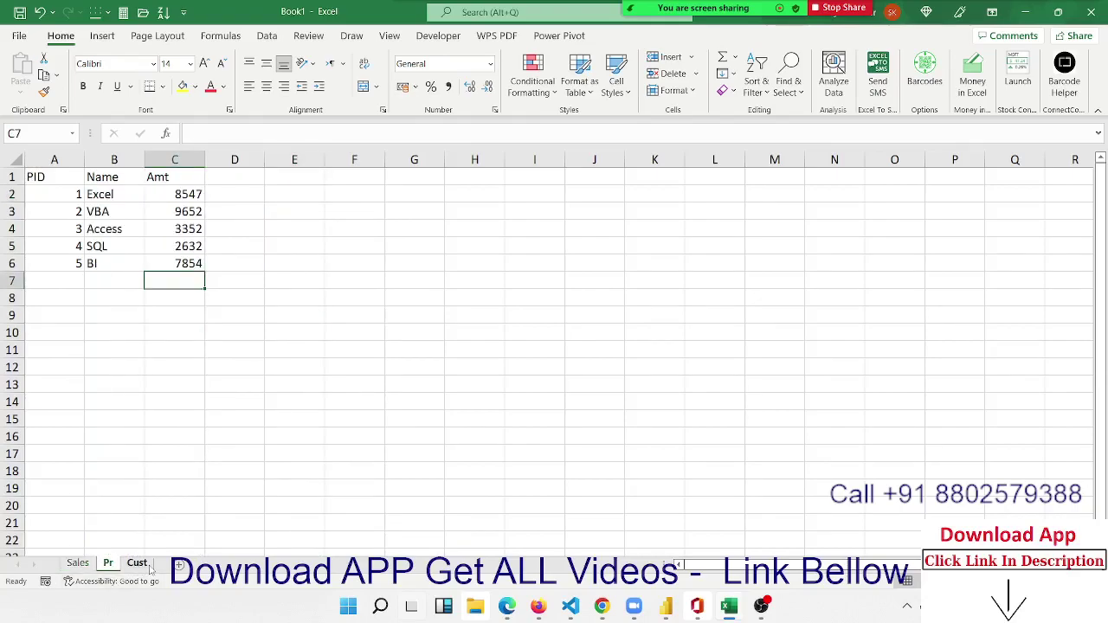
left_click(145, 564)
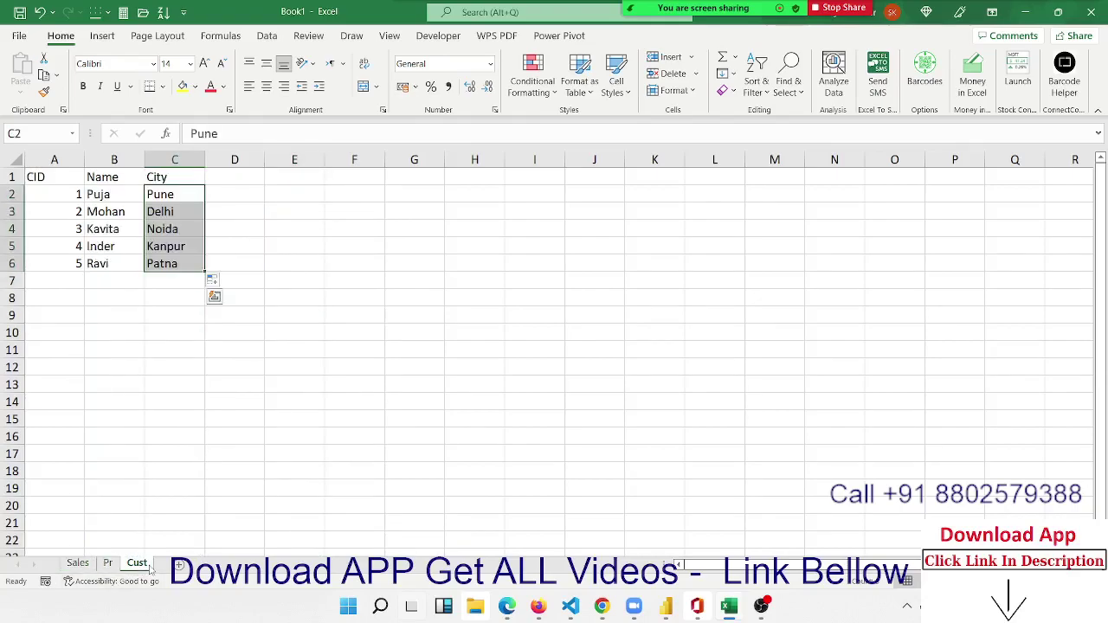
left_click(78, 563)
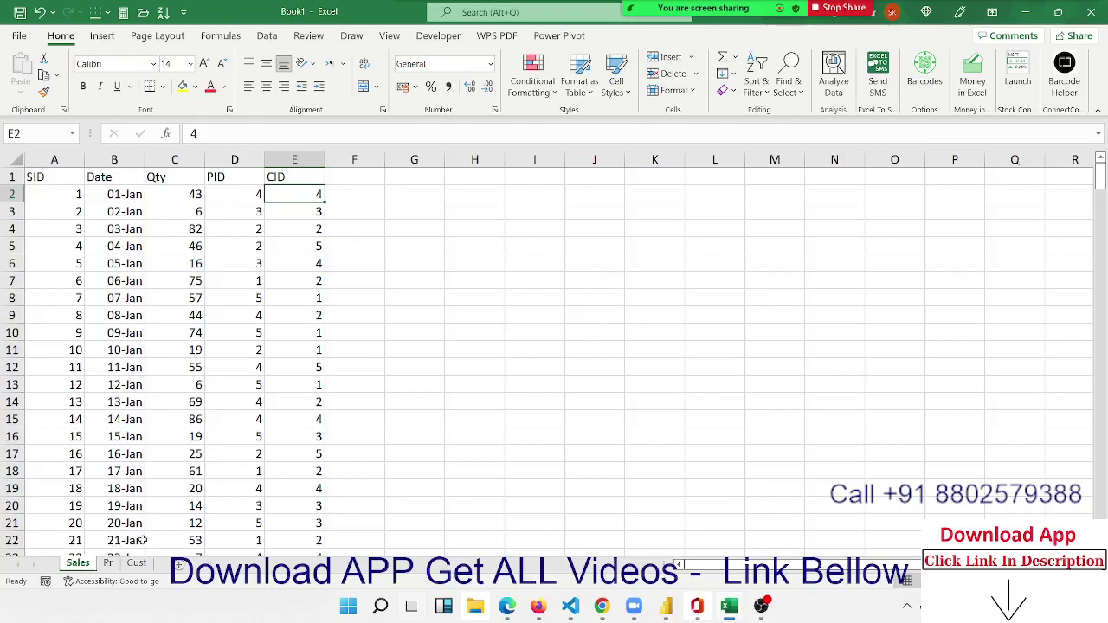
left_click(366, 194)
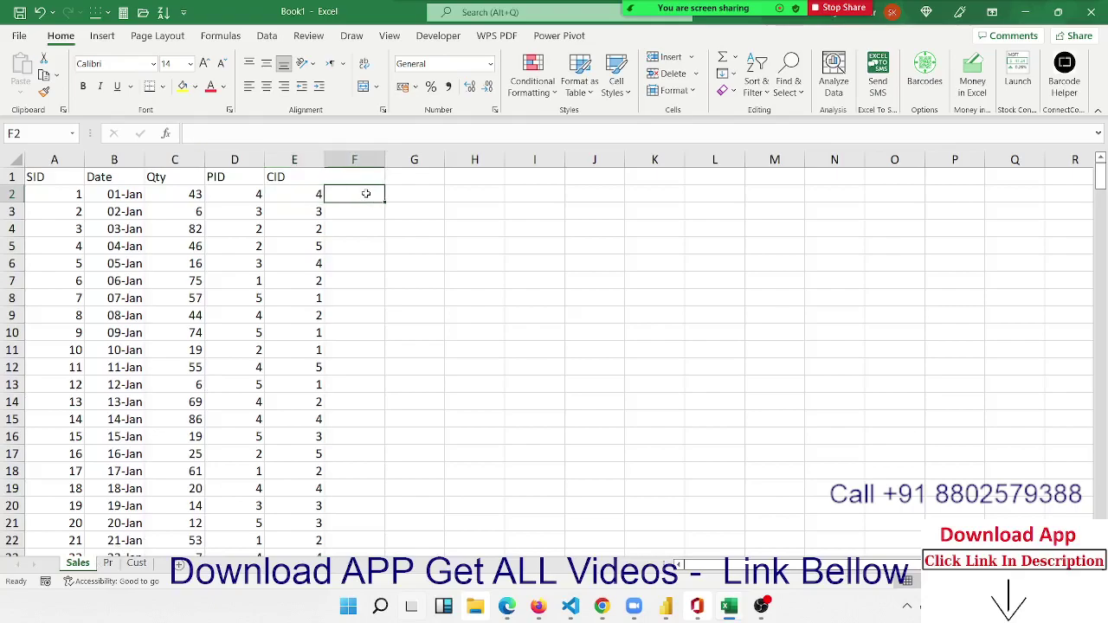
type("=vl")
key("Tab")
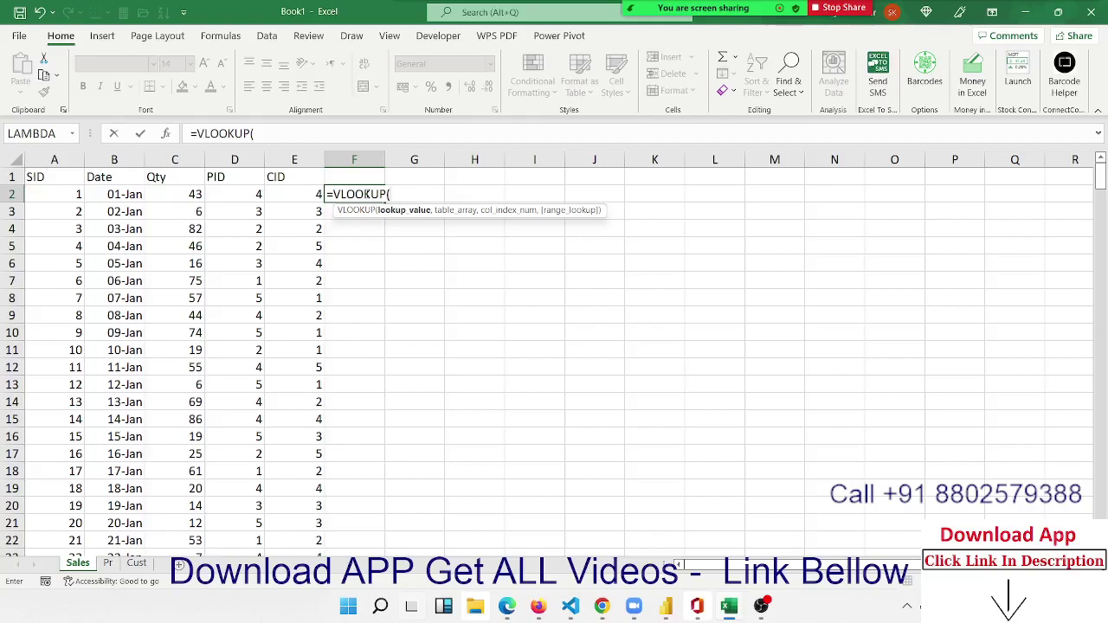
key("Escape")
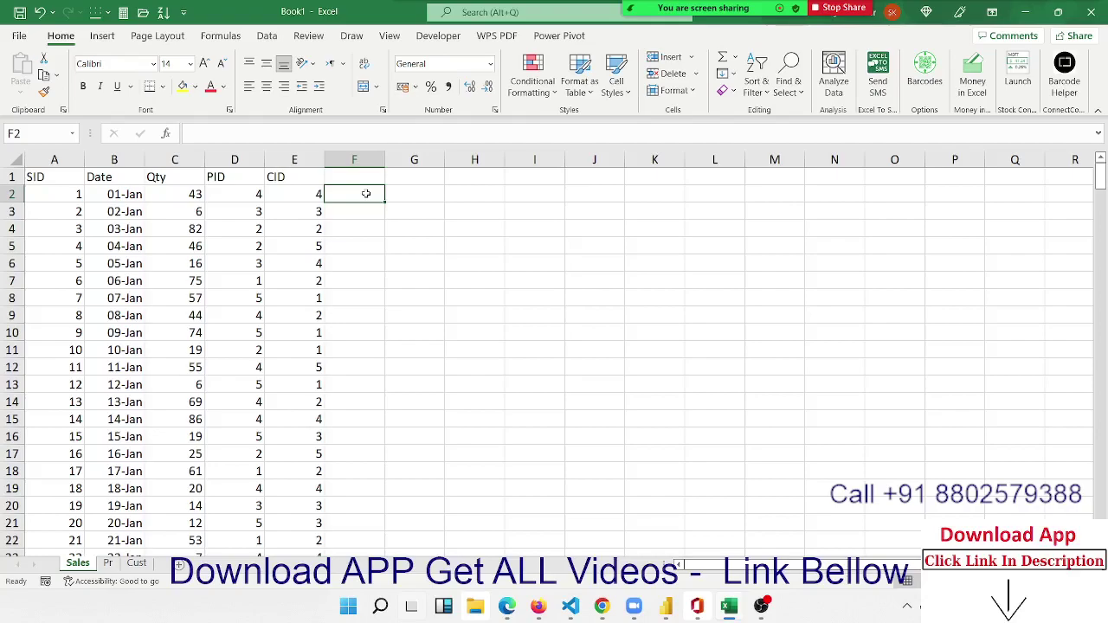
Select the Sales range A1:E317 and insert a PivotTable on a new sheet, added to the Data Model
key("Left")
key("Left")
key("Left")
key("Left")
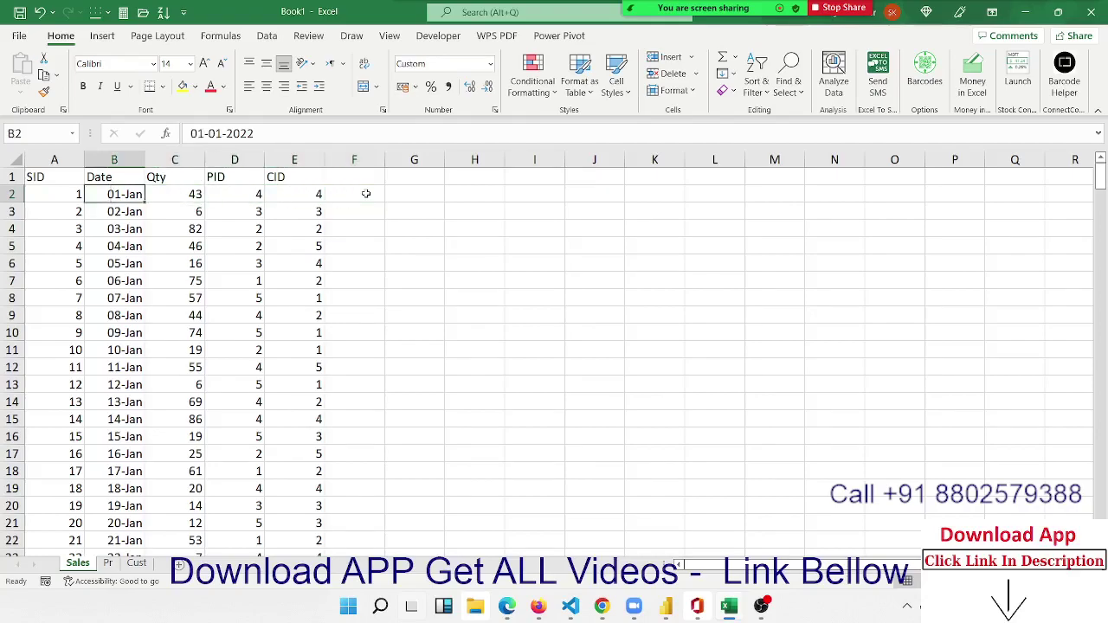
key("Left")
key("Up")
key("ctrl+shift+Right")
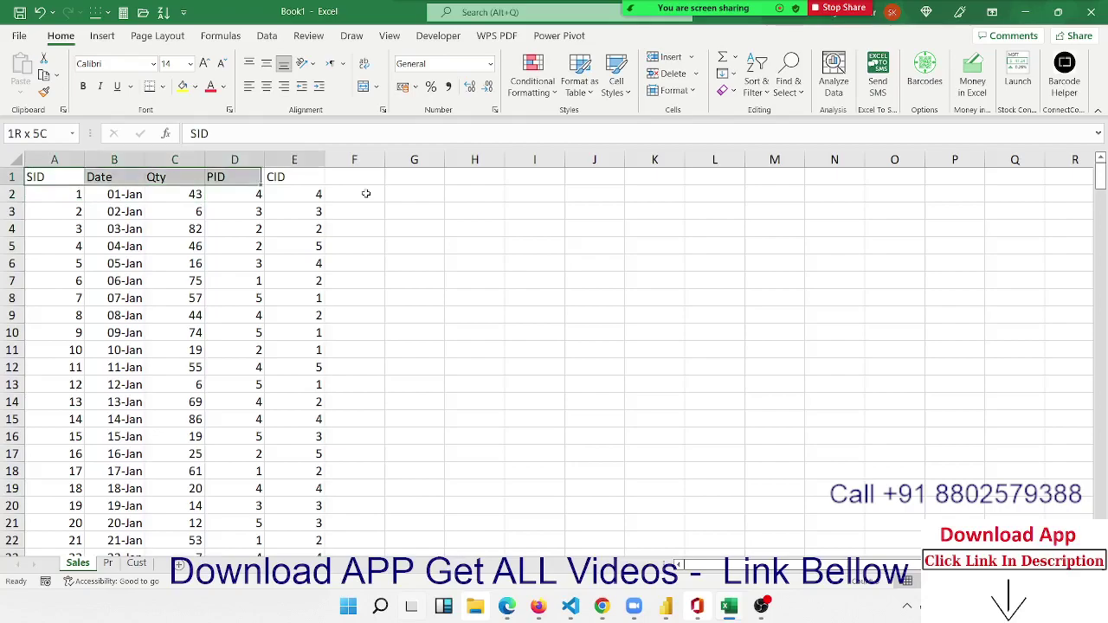
key("ctrl+shift+Down")
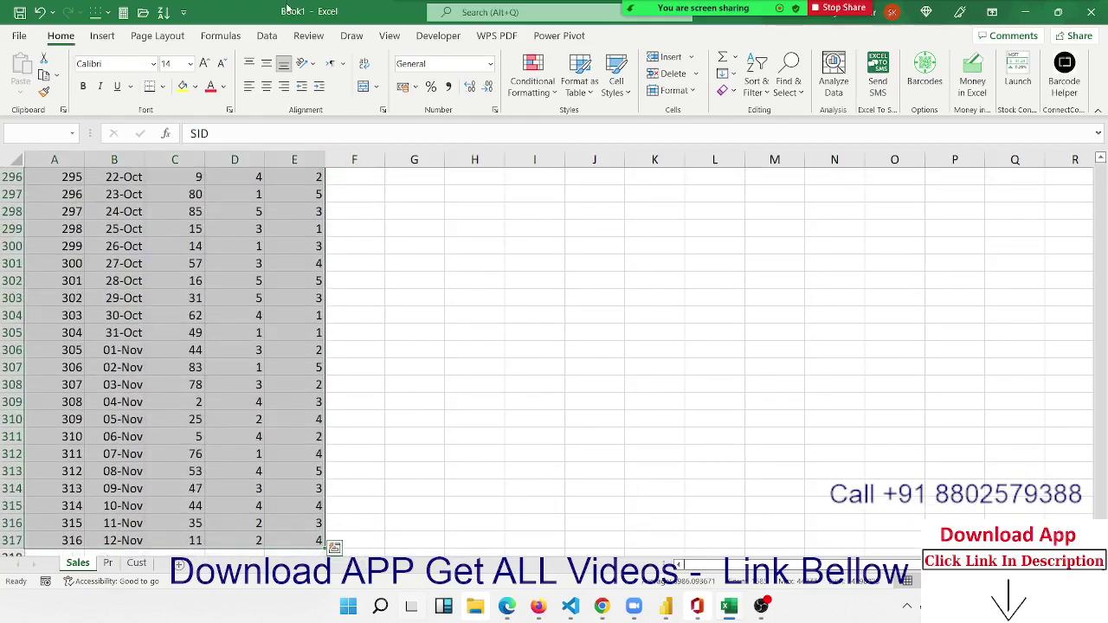
left_click(101, 38)
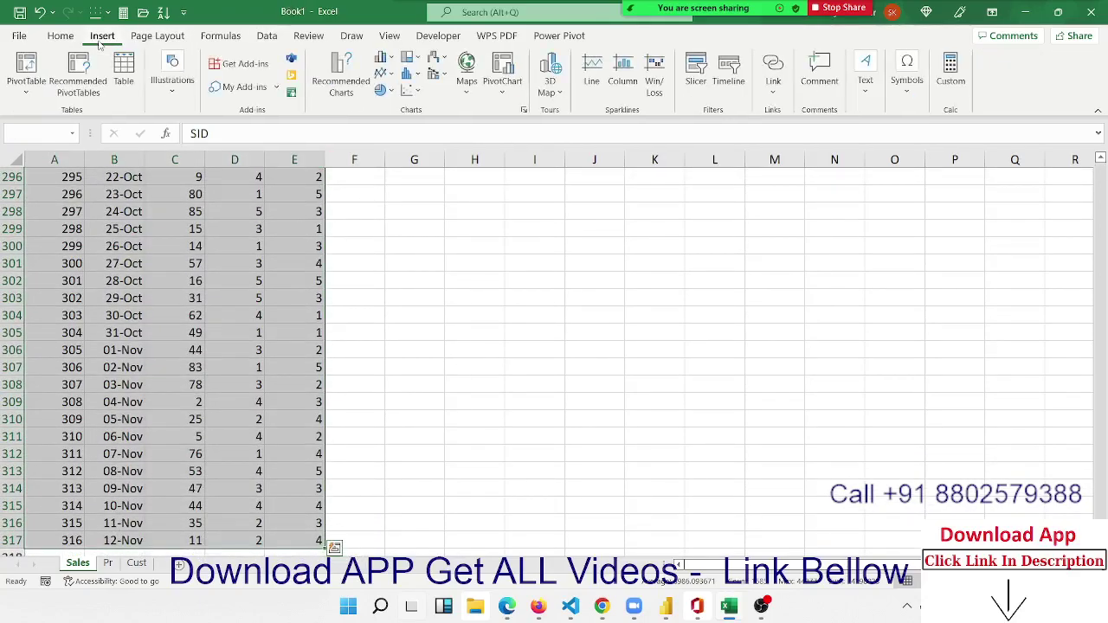
left_click(27, 67)
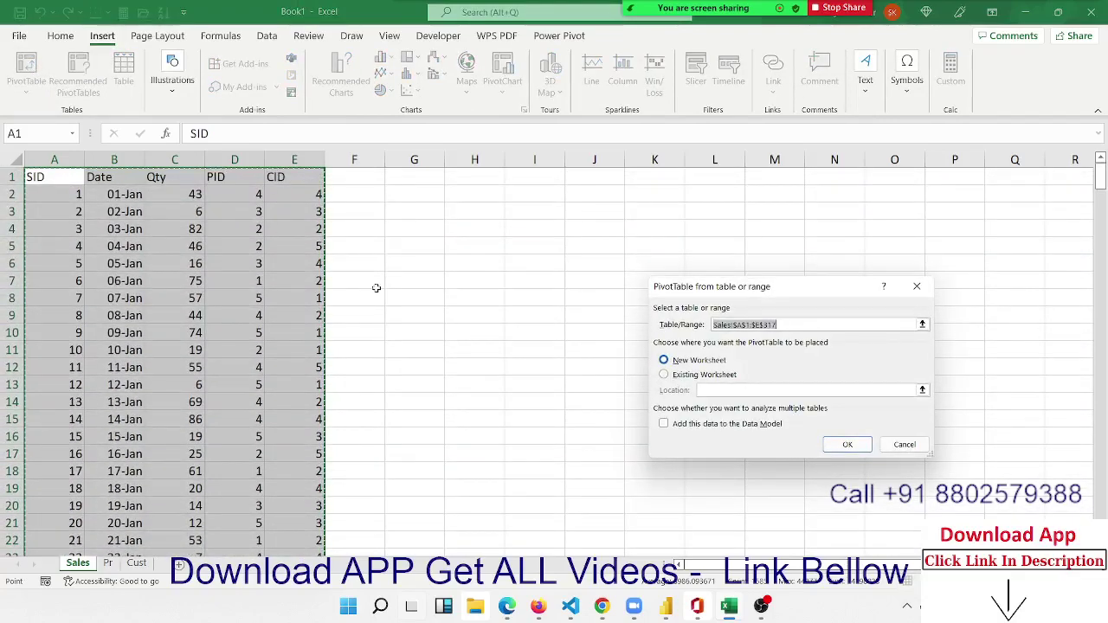
left_click(694, 423)
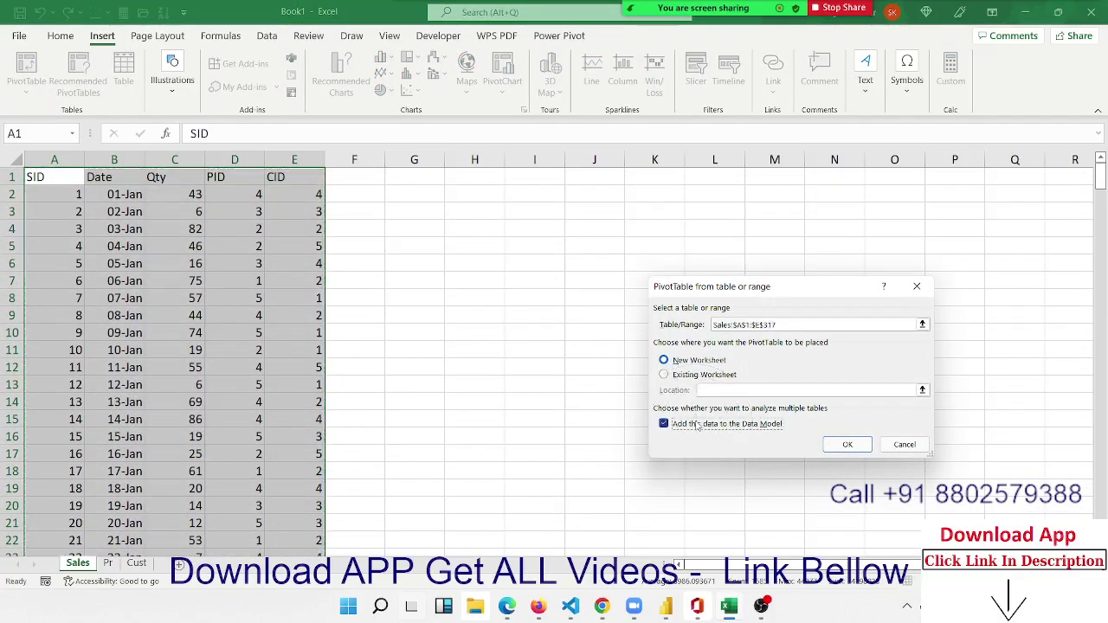
left_click(846, 446)
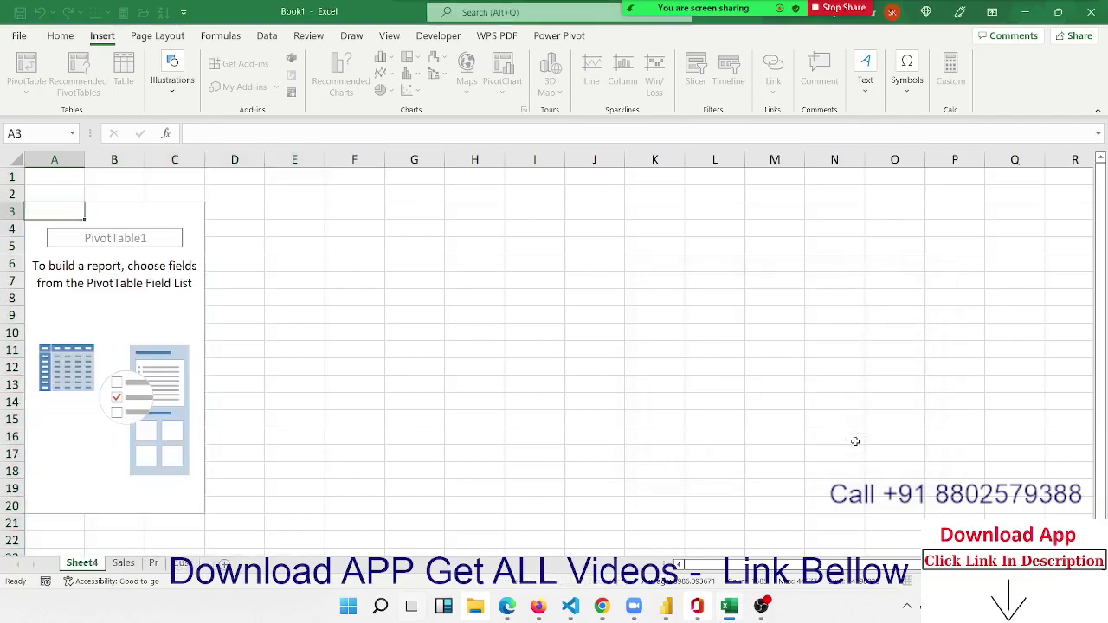
Select the Pr table A1:C6 and insert a PivotTable on a new sheet, added to the Data Model
left_click(124, 564)
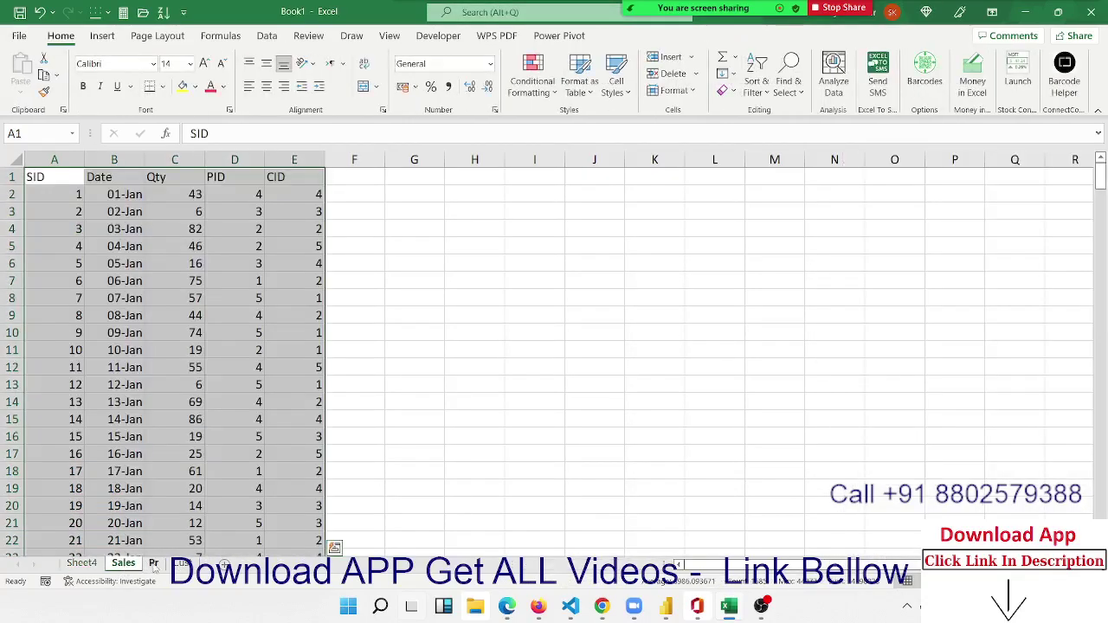
left_click(154, 563)
key("Up")
key("ctrl+Up")
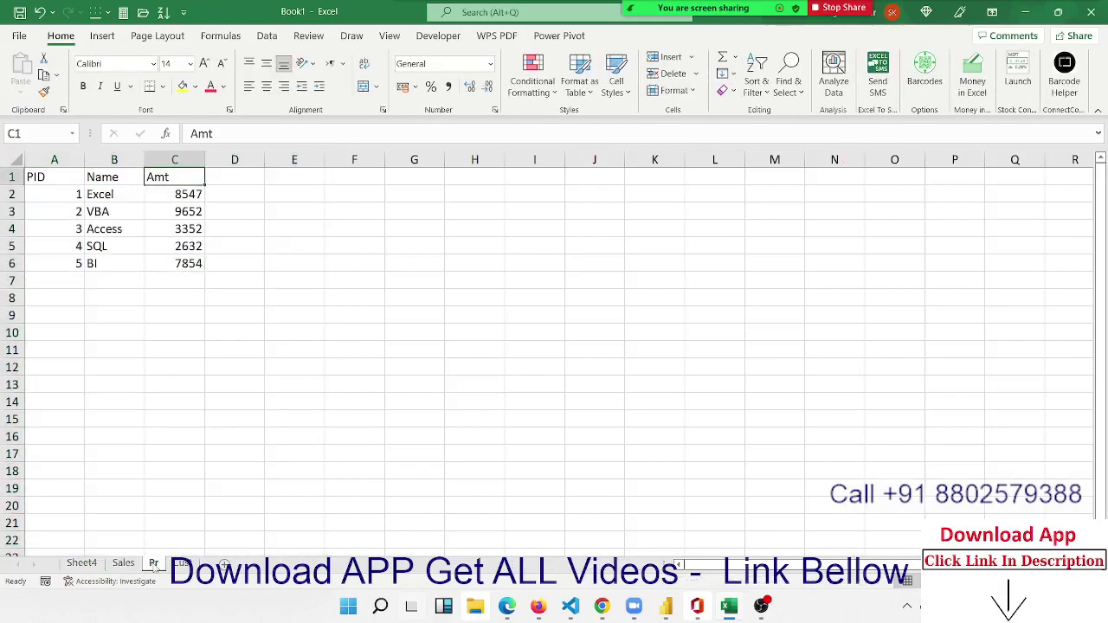
key("ctrl+Left")
key("ctrl+shift+End")
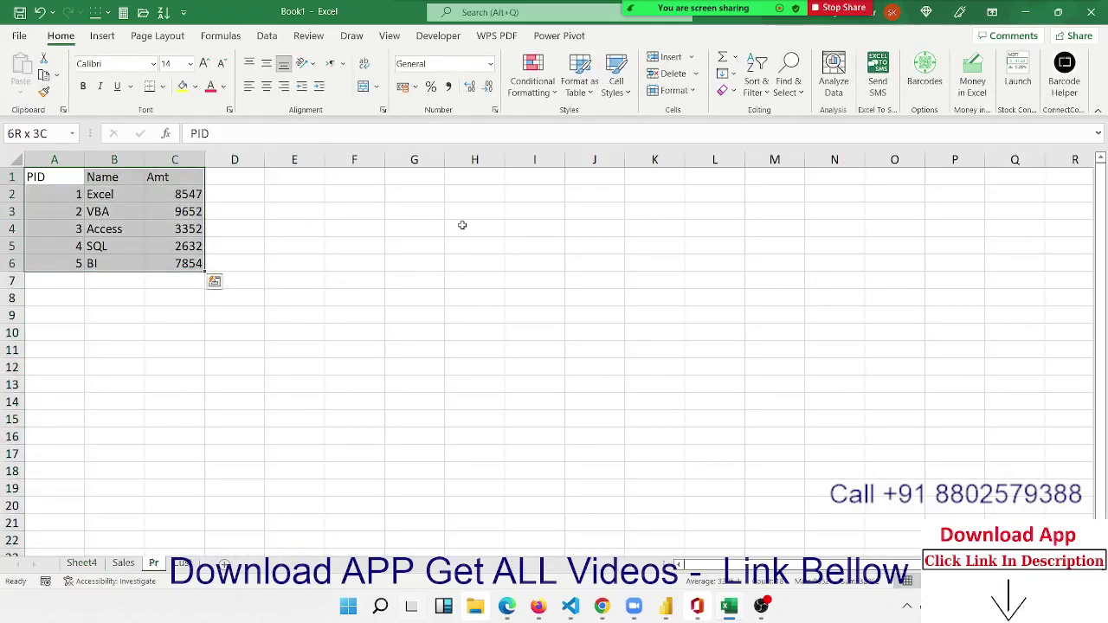
left_click(102, 35)
left_click(33, 75)
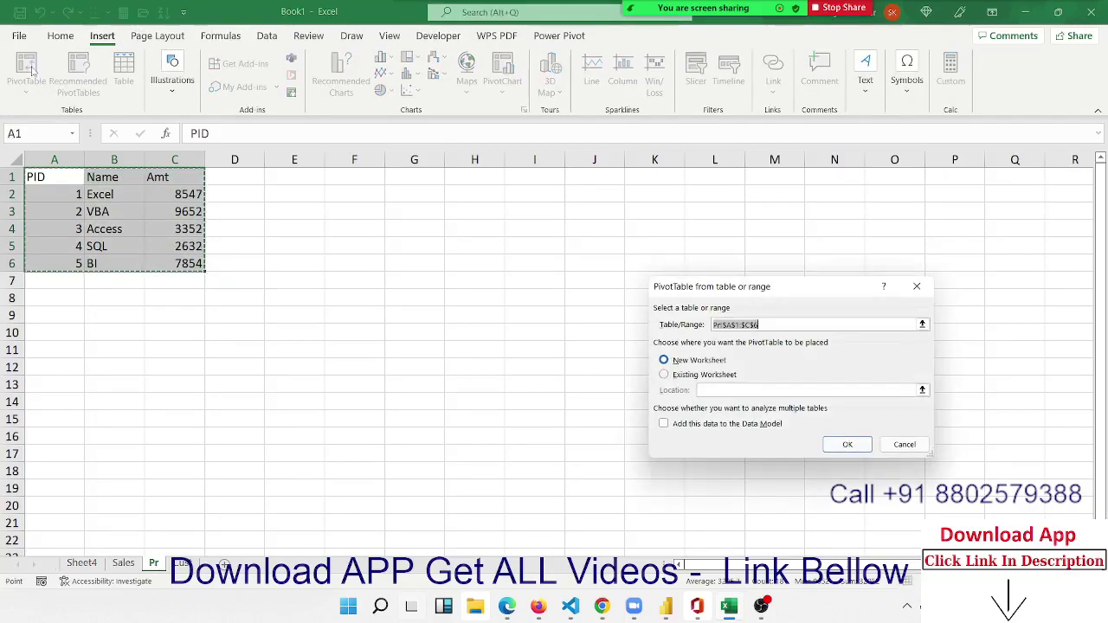
left_click(663, 424)
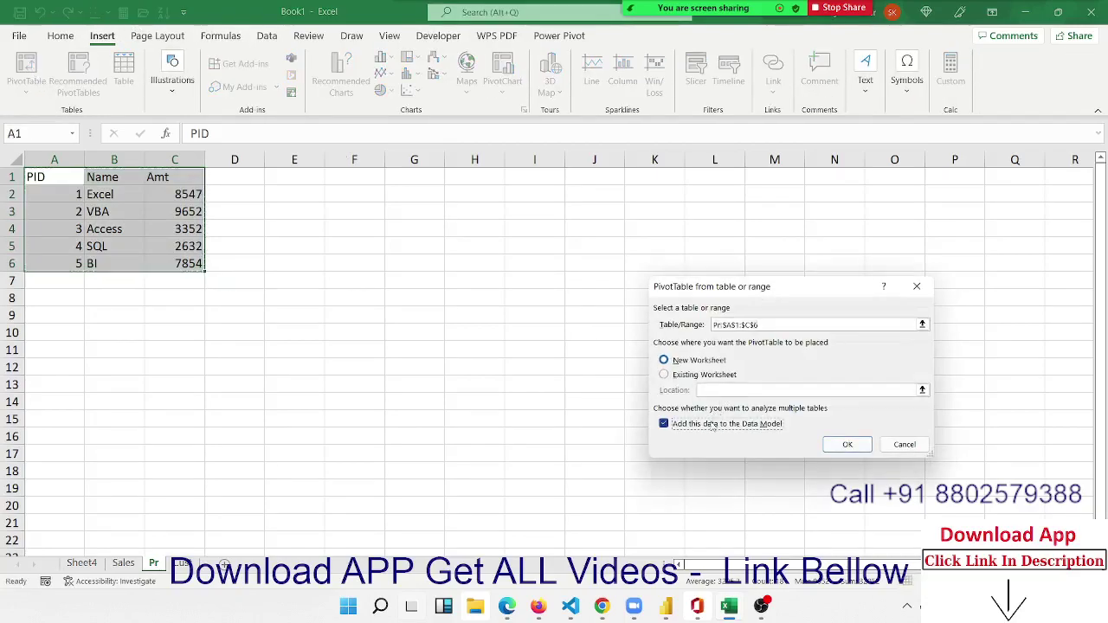
left_click(838, 449)
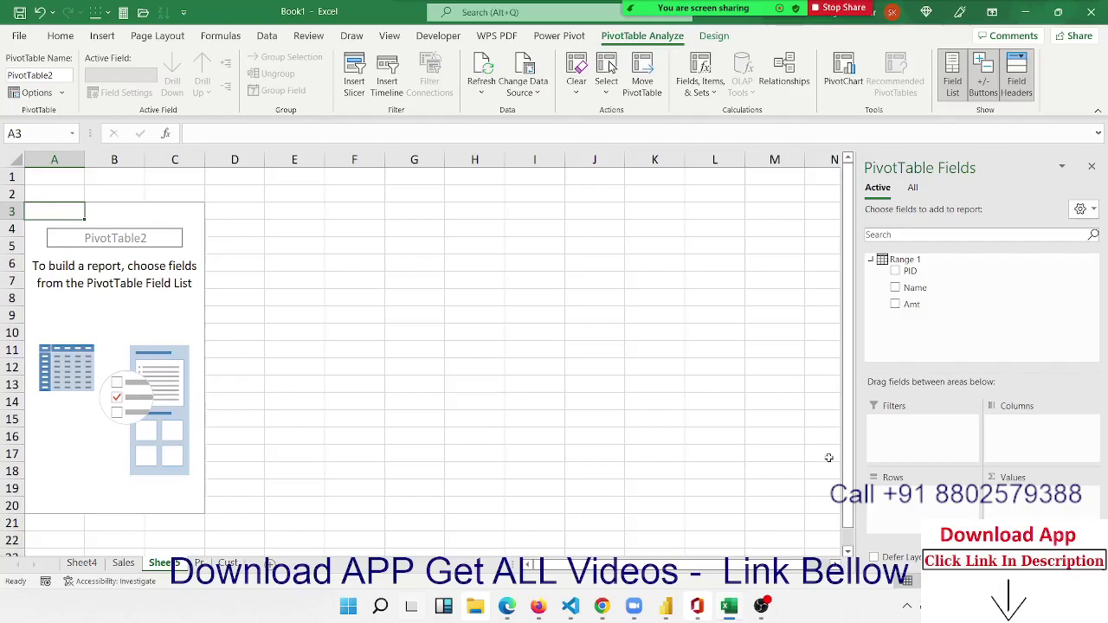
left_click(913, 190)
left_click(870, 261)
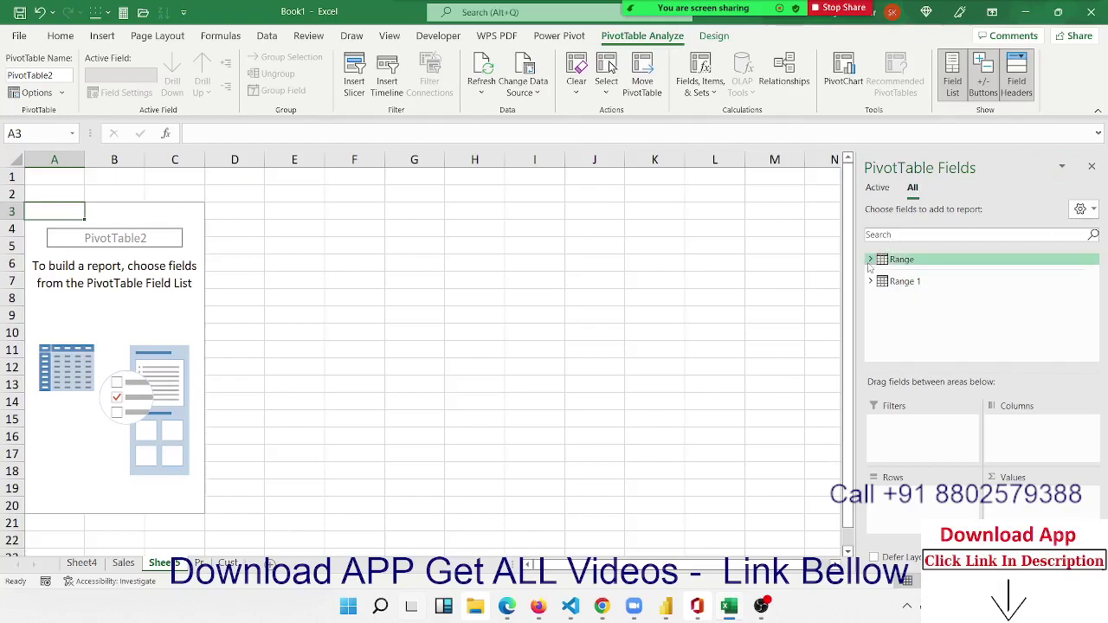
left_click(870, 260)
left_click(870, 281)
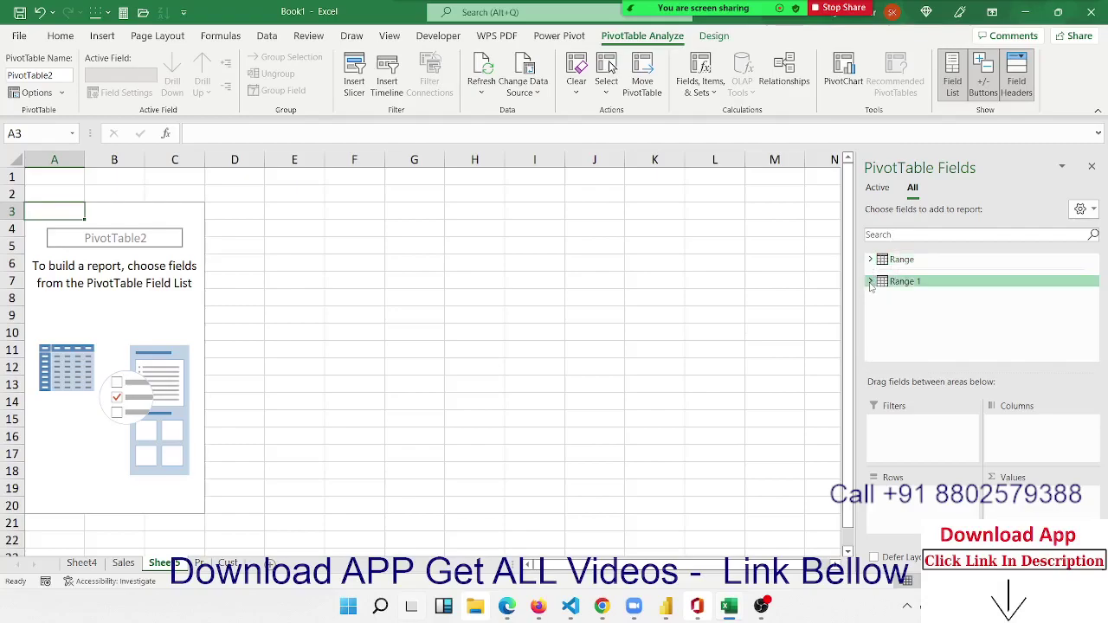
left_click(871, 283)
left_click(870, 283)
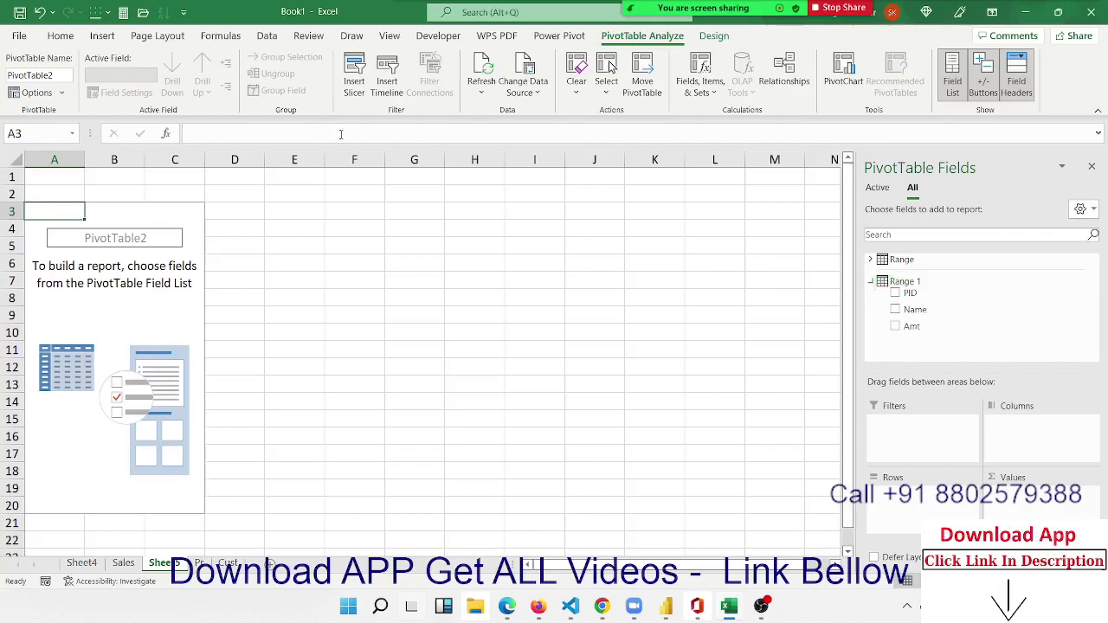
left_click(101, 216)
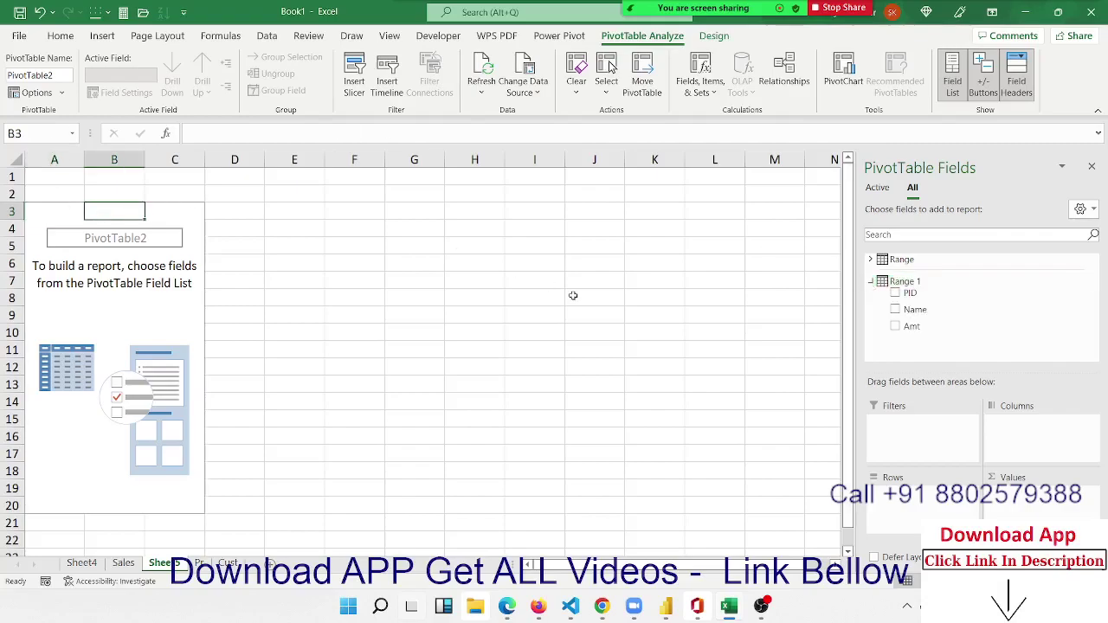
left_click(870, 282)
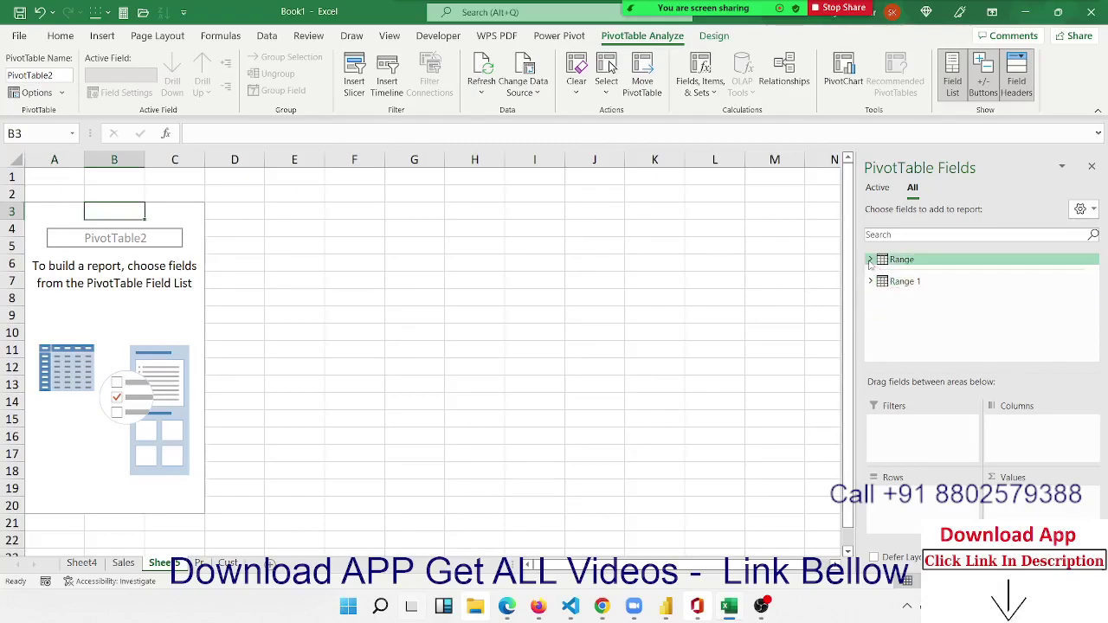
left_click(871, 261)
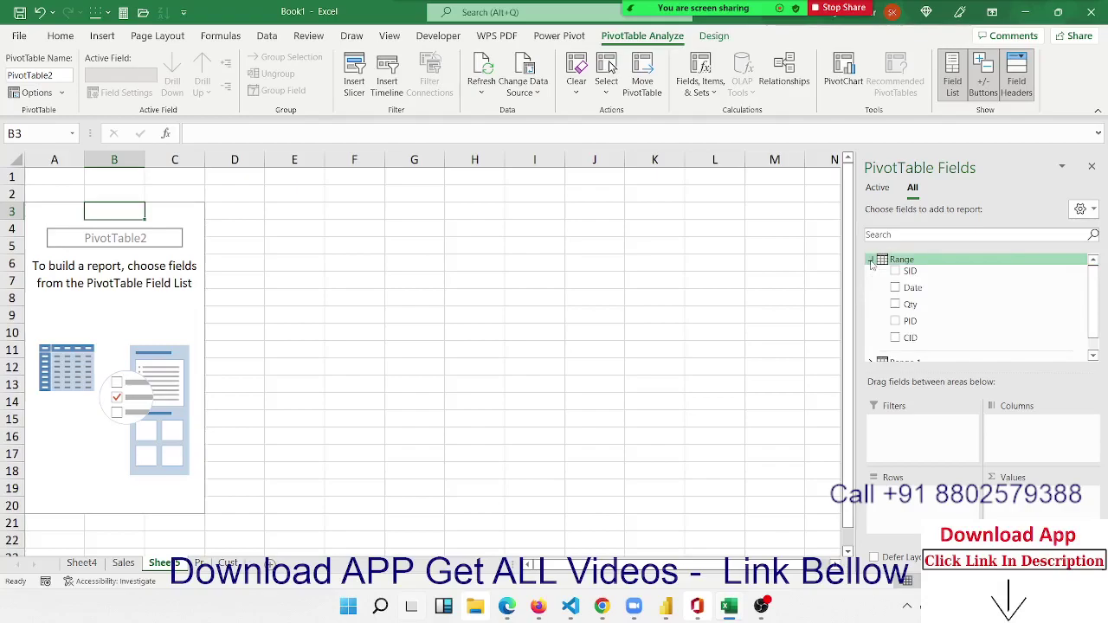
left_click(870, 261)
left_click(870, 282)
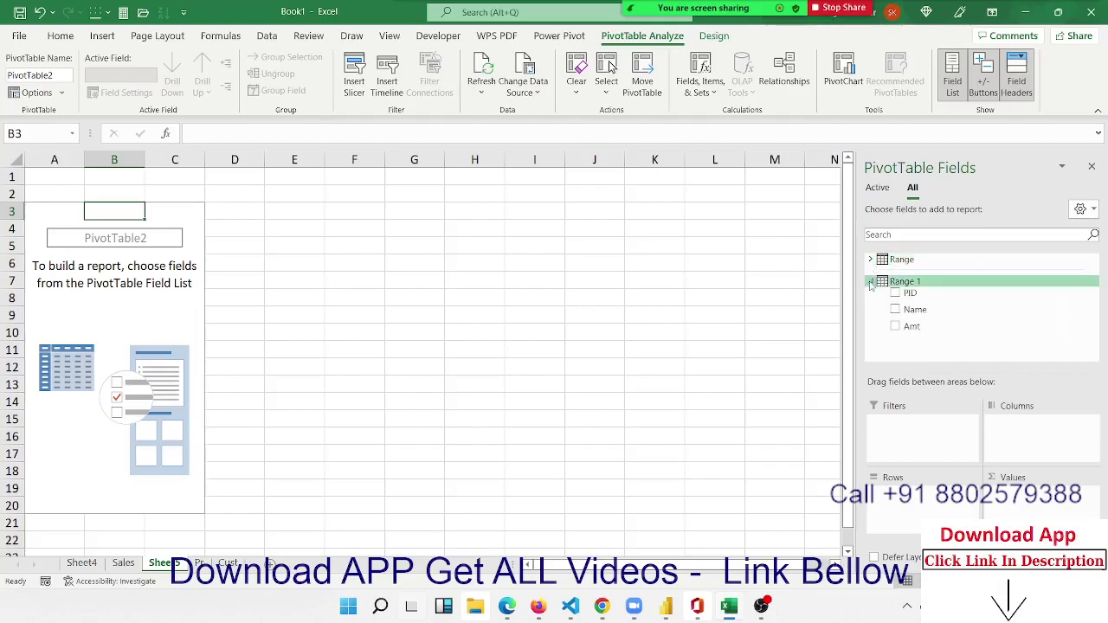
left_click(871, 282)
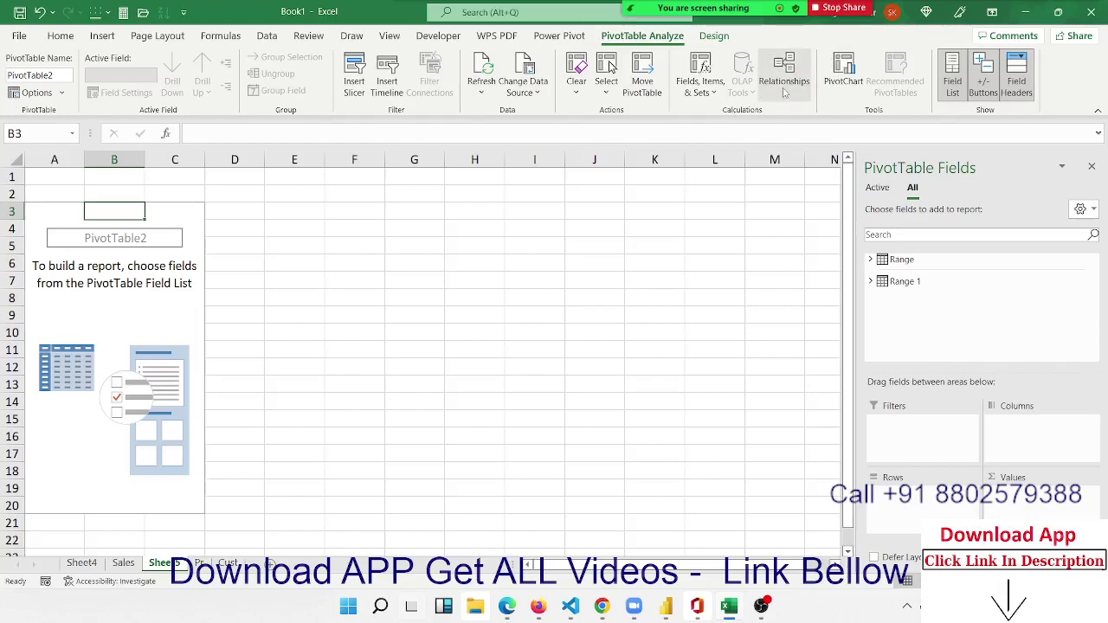
Create a relationship linking Range's PID column to Range 1's PID column
left_click(784, 86)
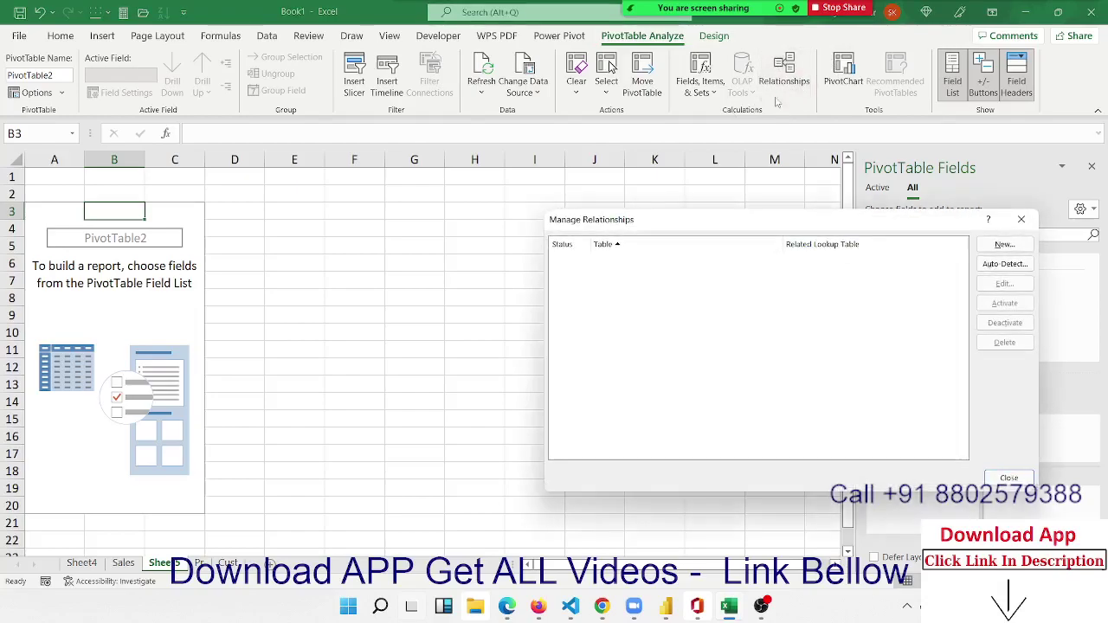
left_click(995, 245)
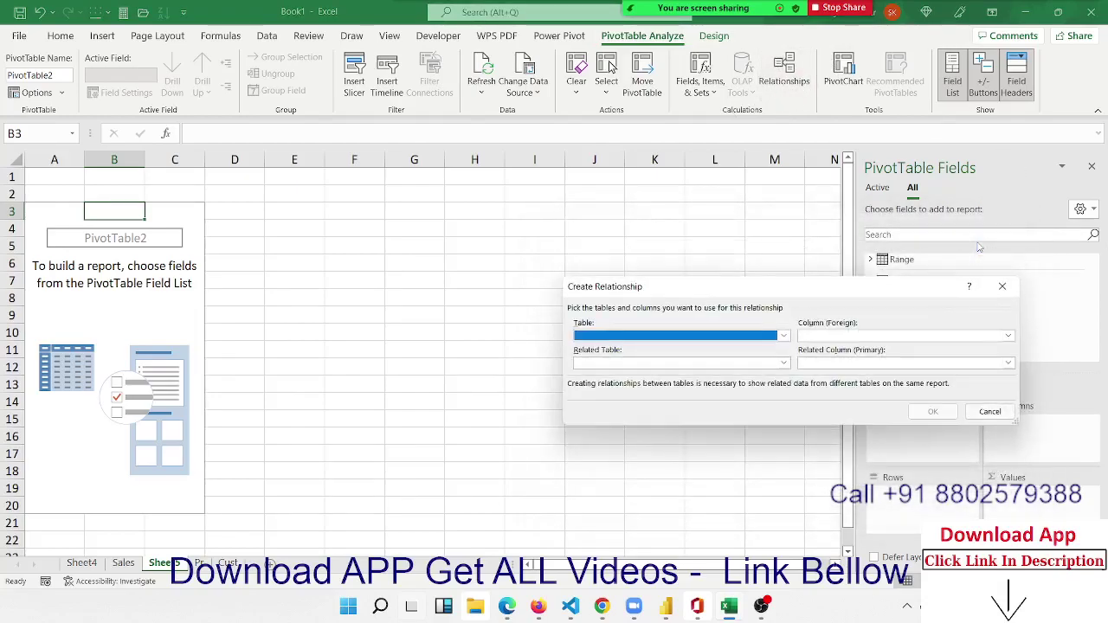
left_click(607, 338)
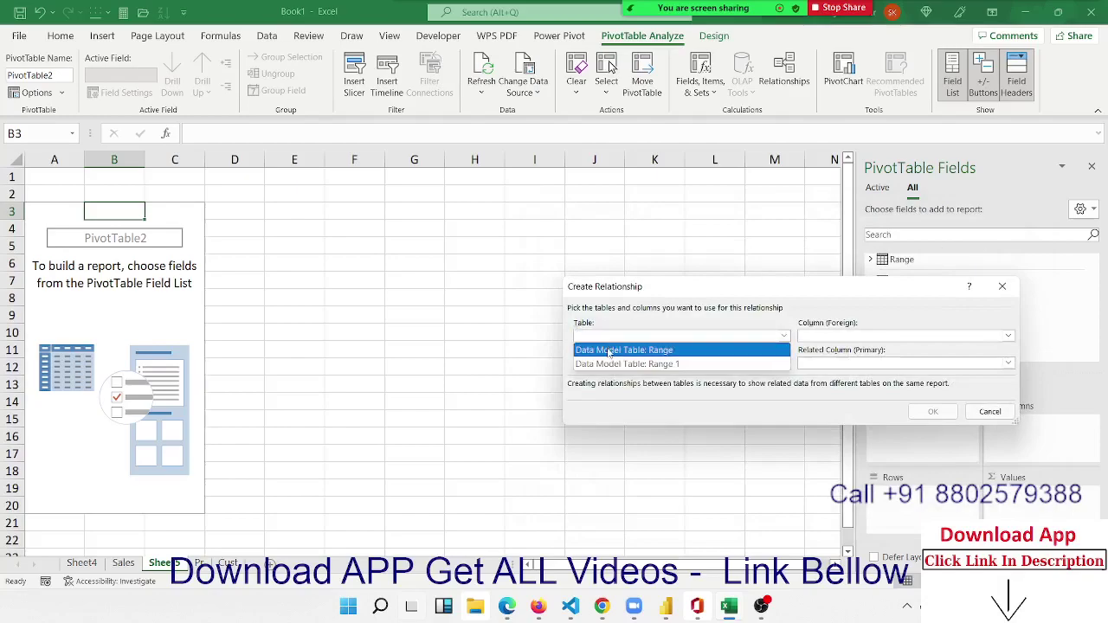
left_click(610, 351)
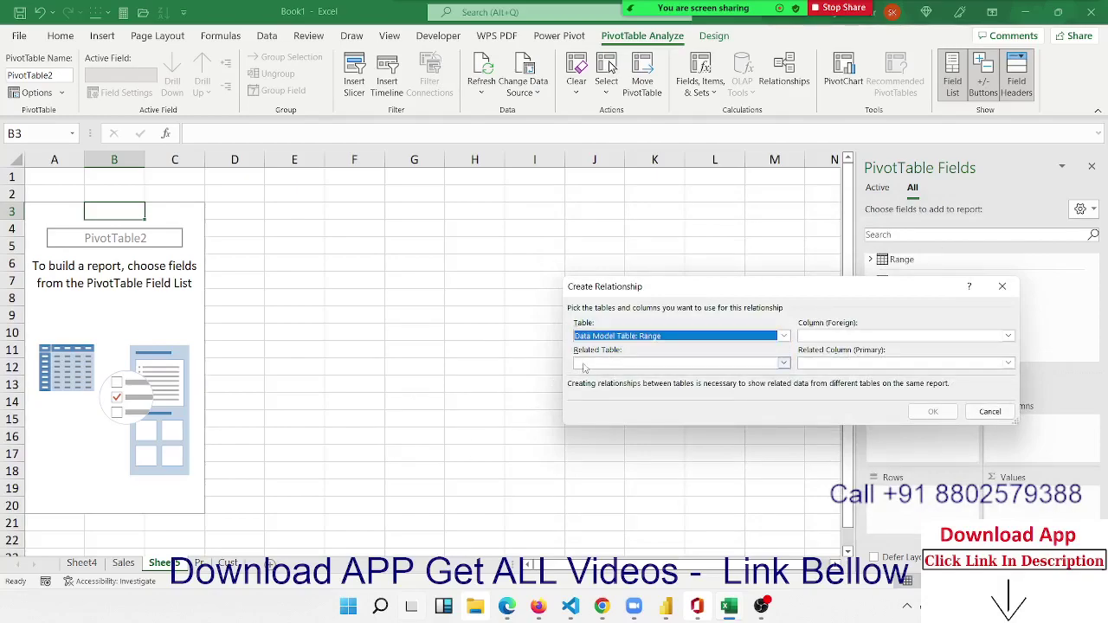
left_click(592, 363)
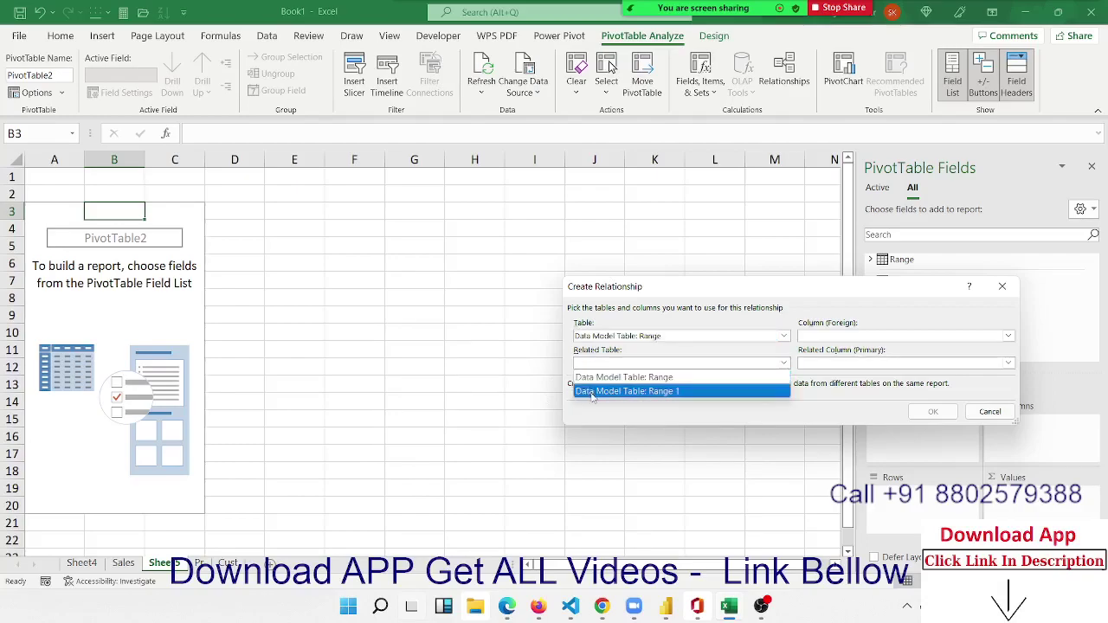
left_click(592, 391)
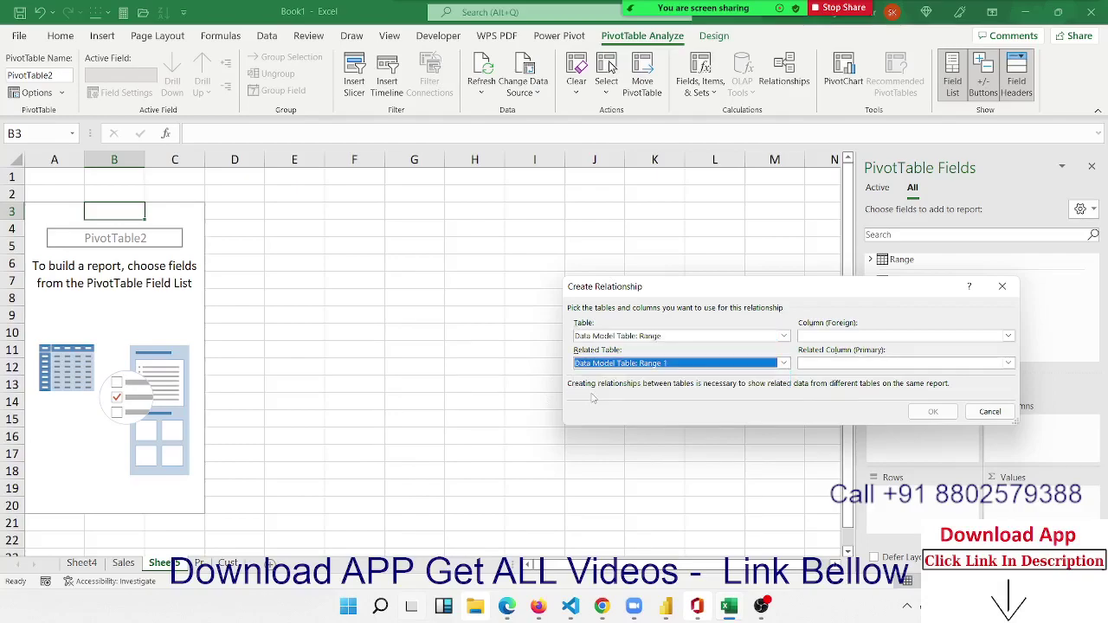
left_click(823, 338)
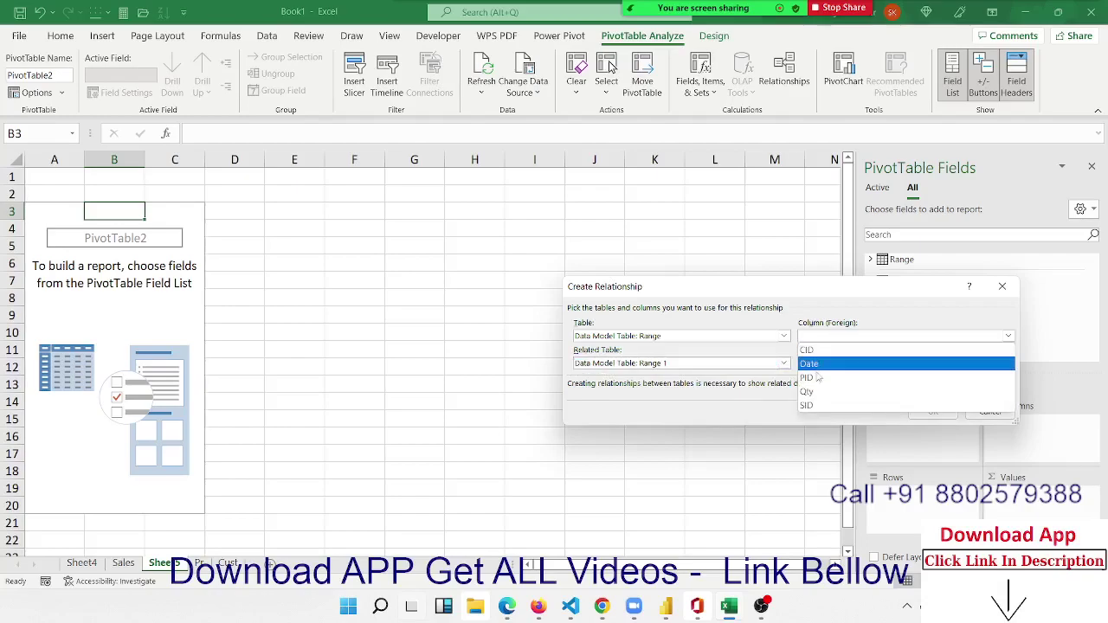
left_click(818, 378)
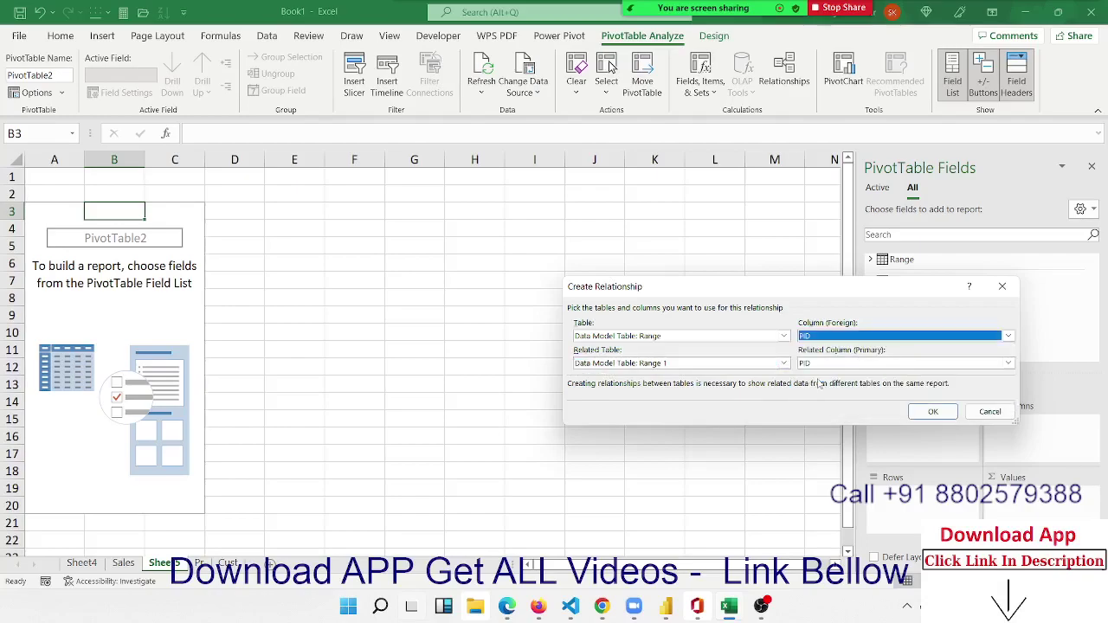
left_click(806, 365)
left_click(806, 367)
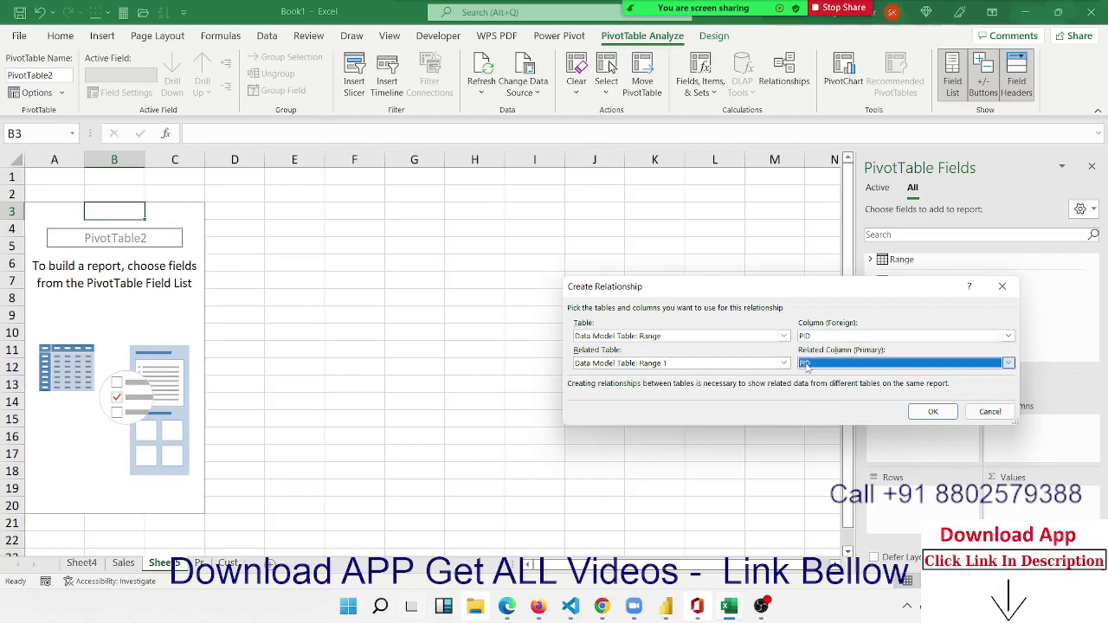
left_click(806, 366)
left_click(806, 366)
left_click(933, 412)
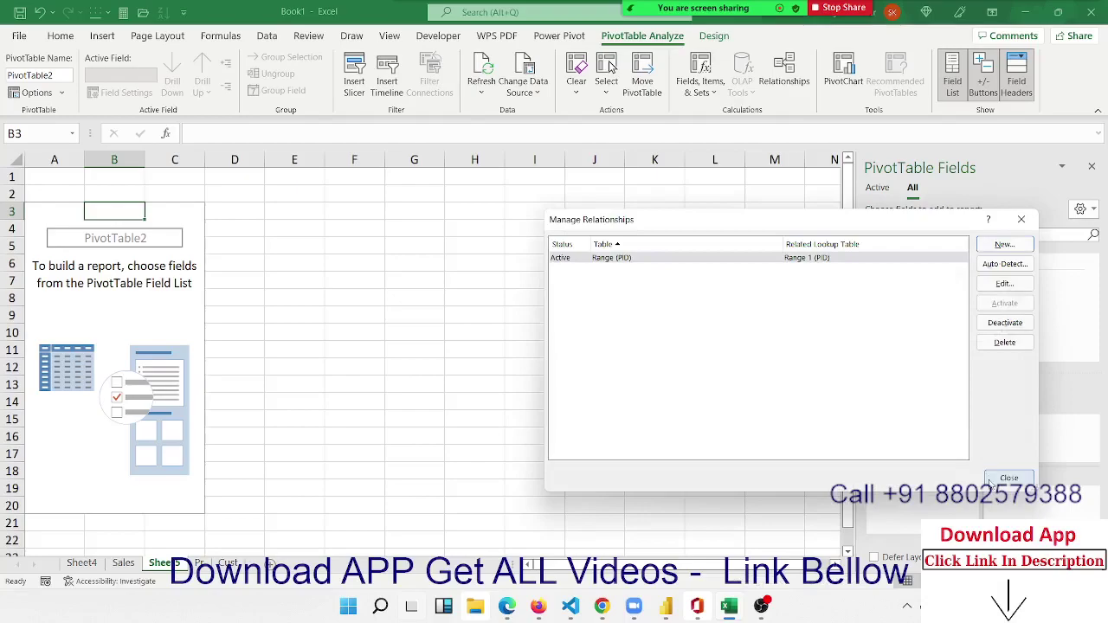
left_click(993, 478)
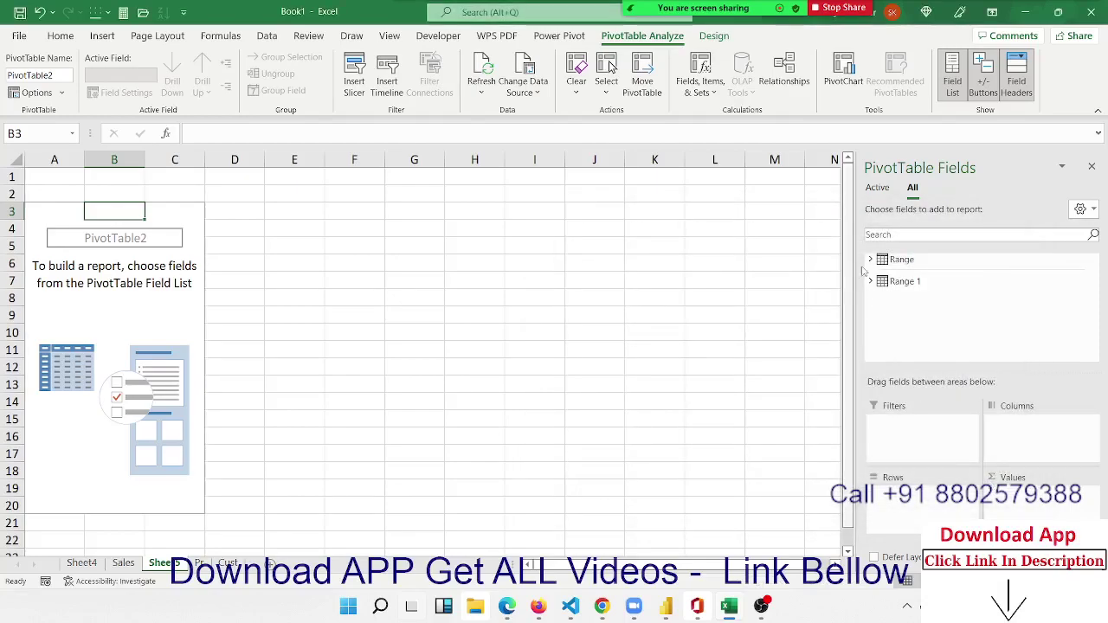
Put Range 1's product Name in Rows and Range's Qty in Values as Sum of Qty
left_click(871, 281)
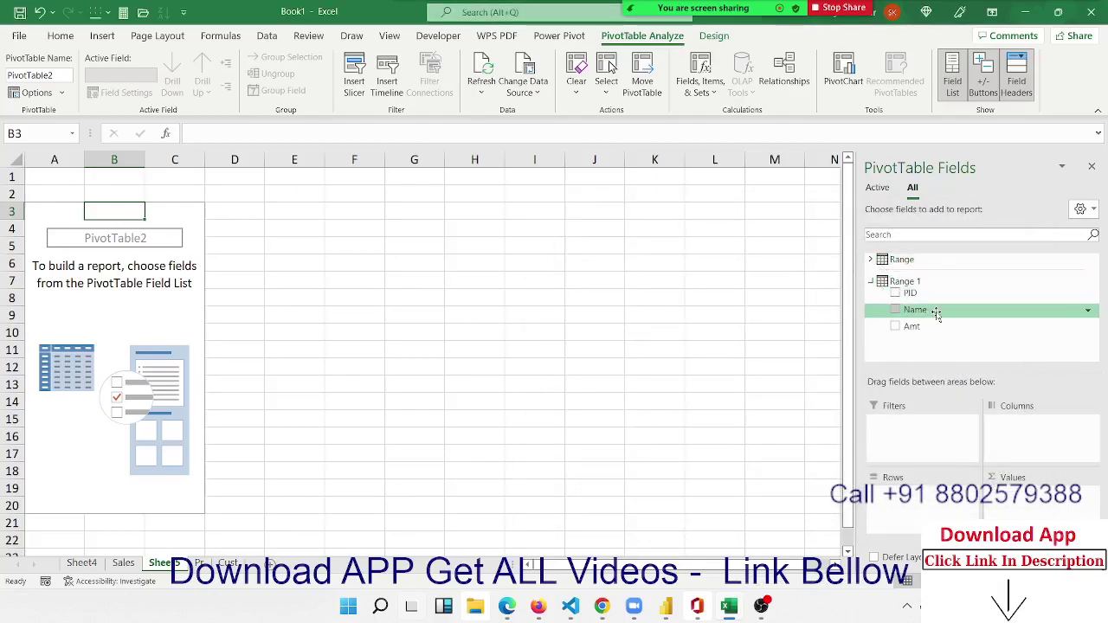
left_click_drag(915, 309, 904, 502)
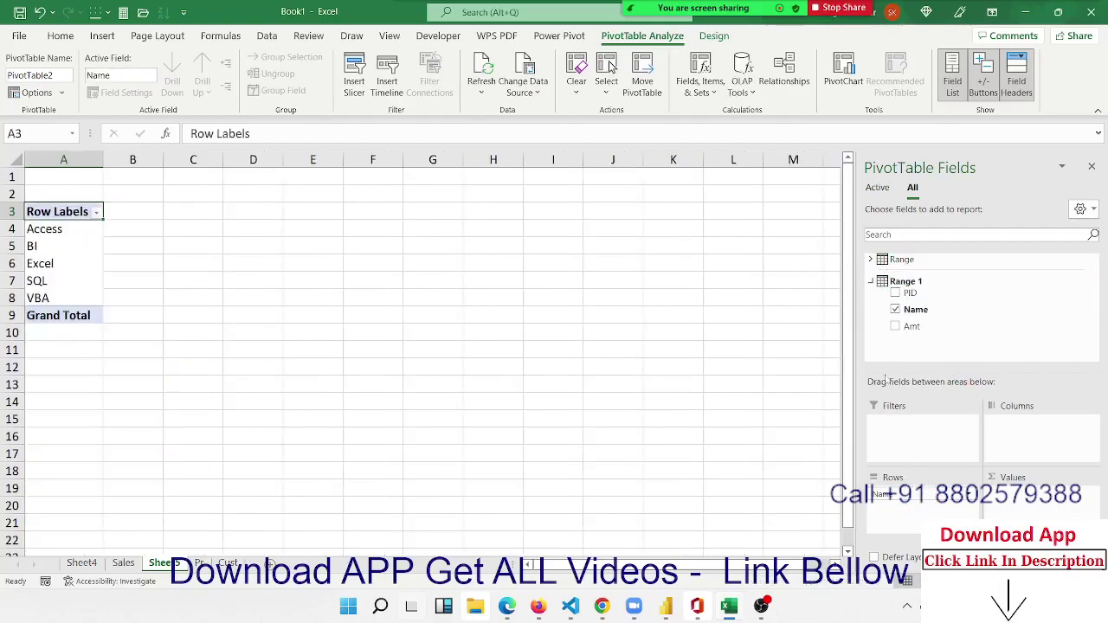
left_click(871, 260)
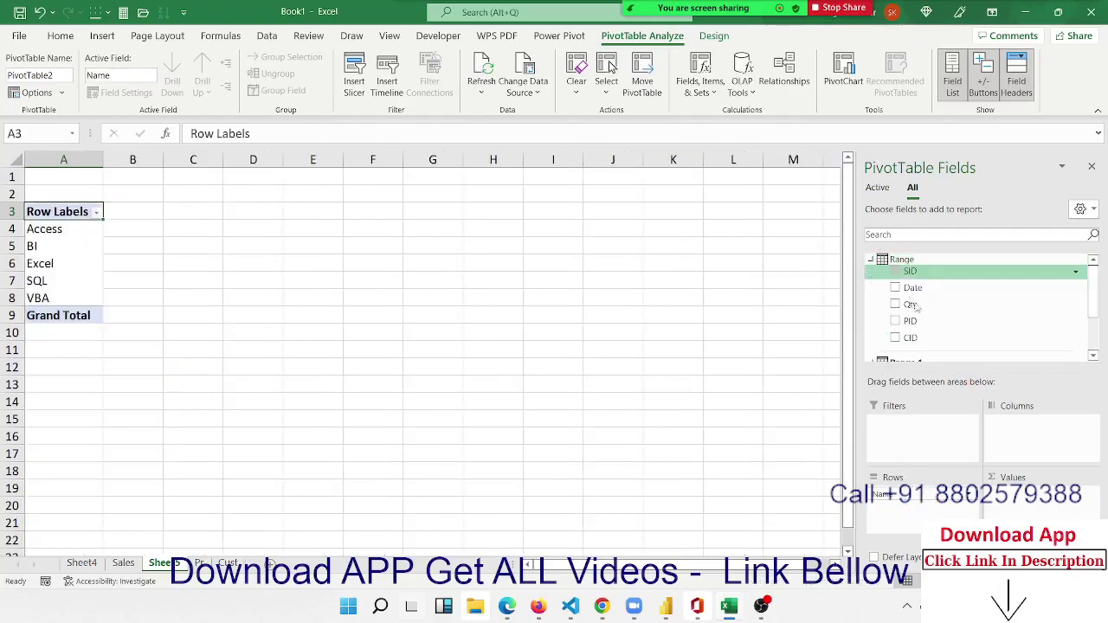
left_click_drag(910, 303, 1032, 517)
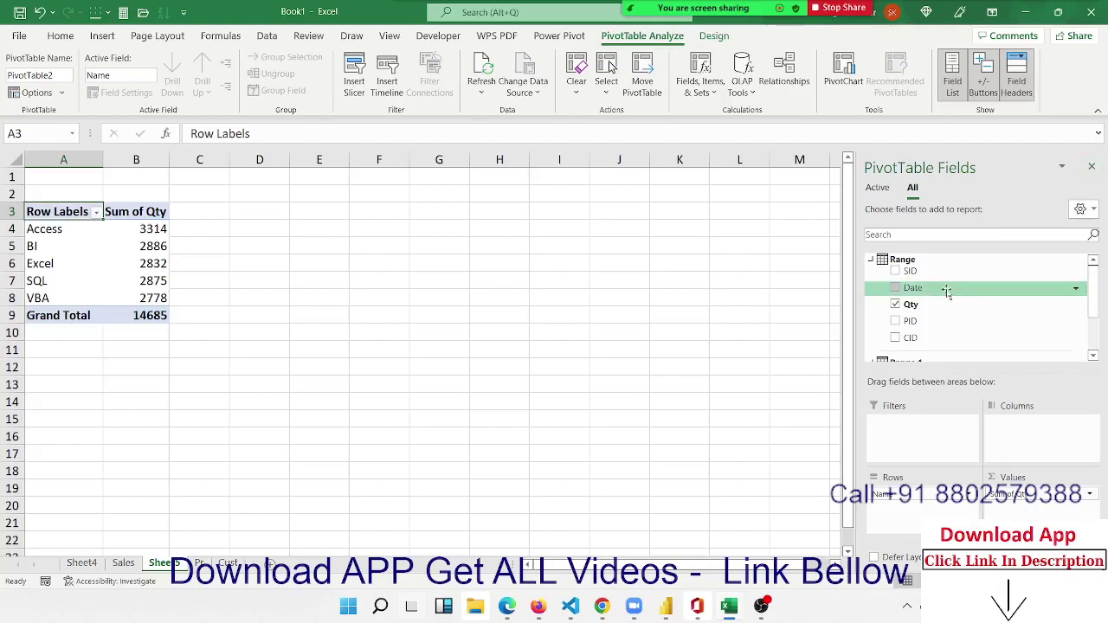
Delete Sheet5, which holds the populated PivotTable2
left_click(82, 562)
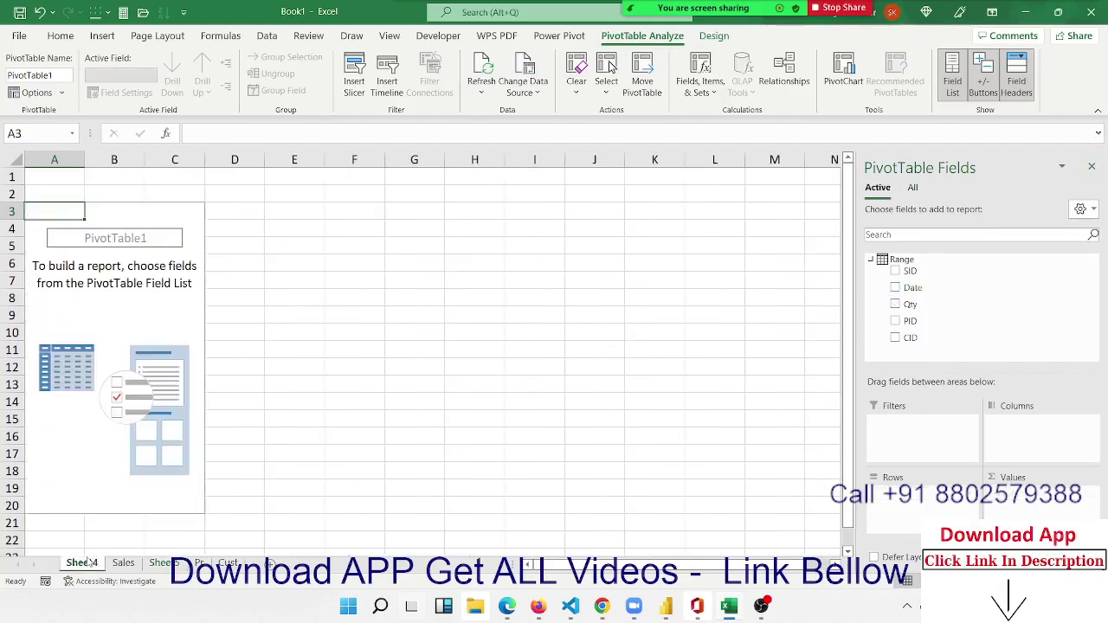
left_click(166, 564)
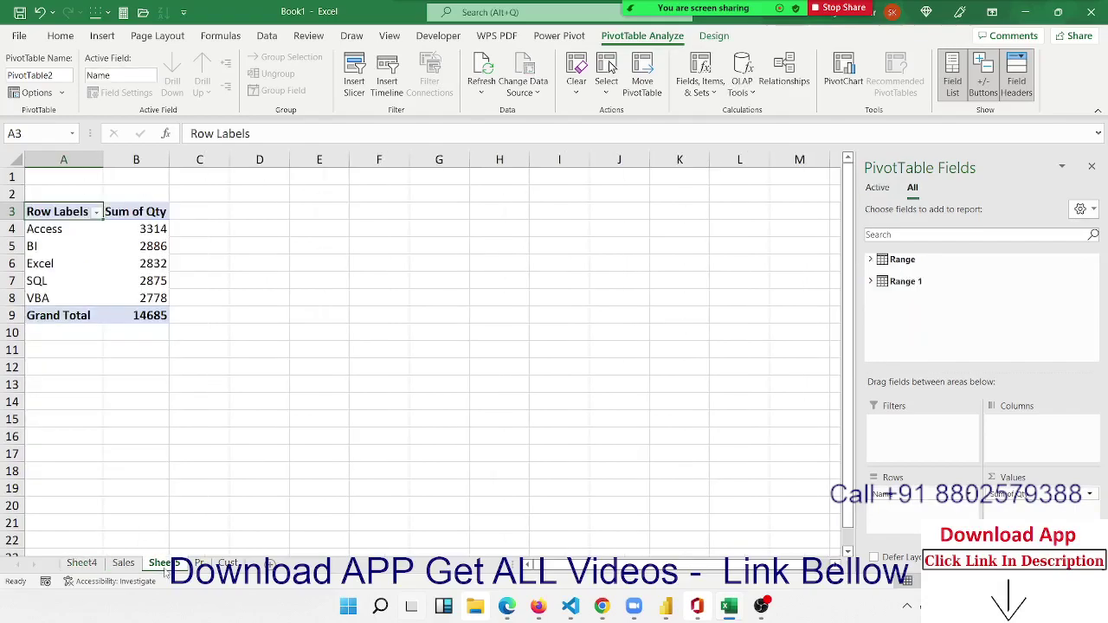
right_click(164, 571)
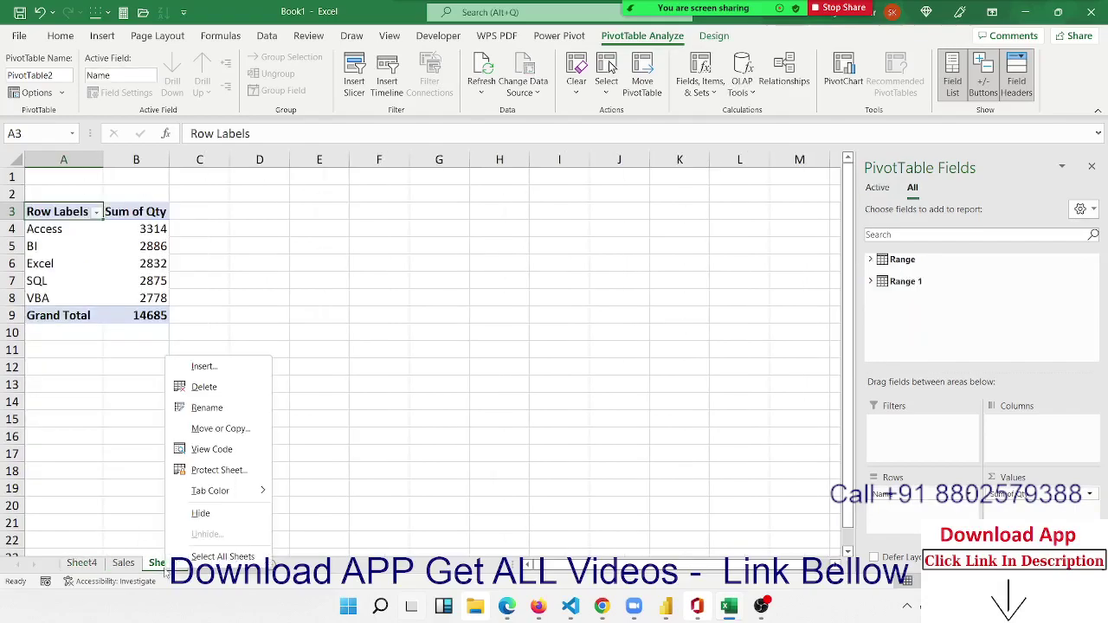
left_click(213, 390)
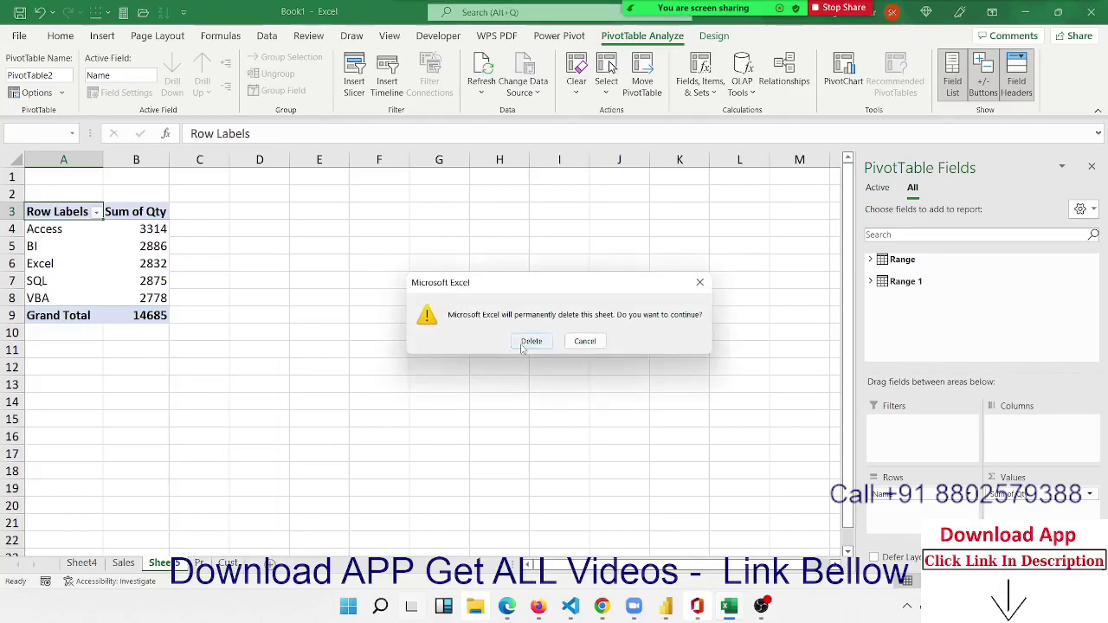
left_click(520, 344)
Delete Sheet4, which holds the empty PivotTable1
left_click(91, 568)
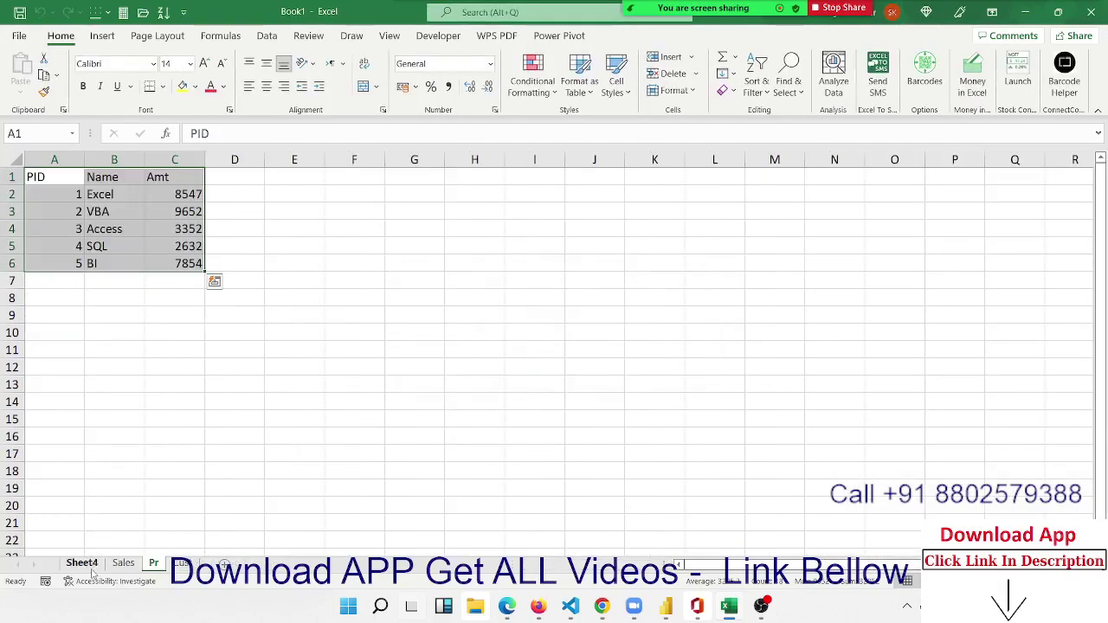
right_click(91, 568)
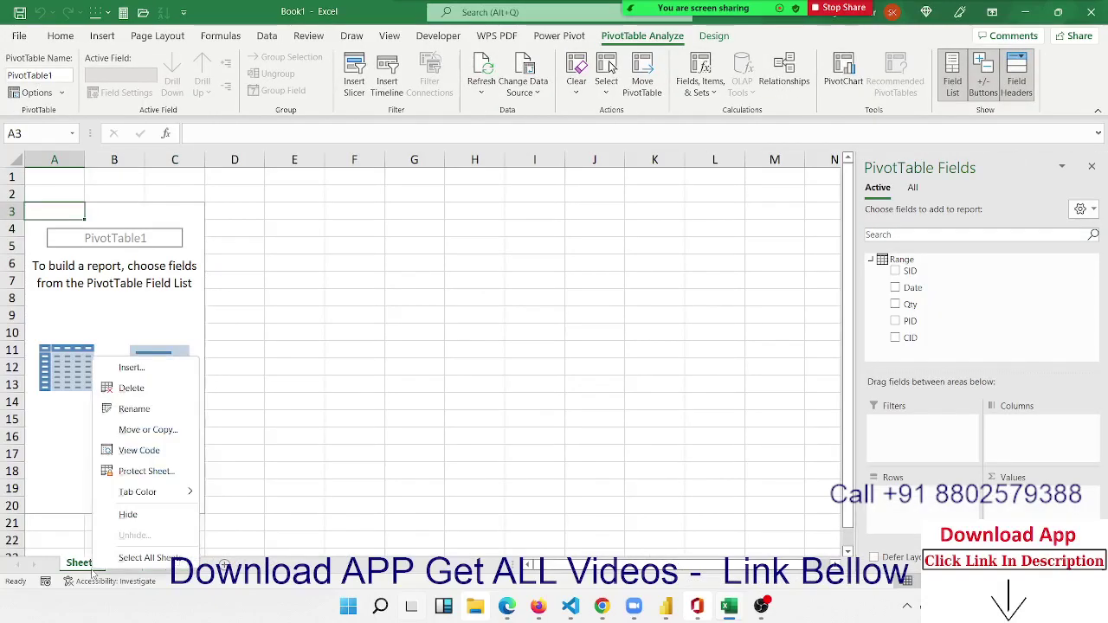
mouse_move(138, 492)
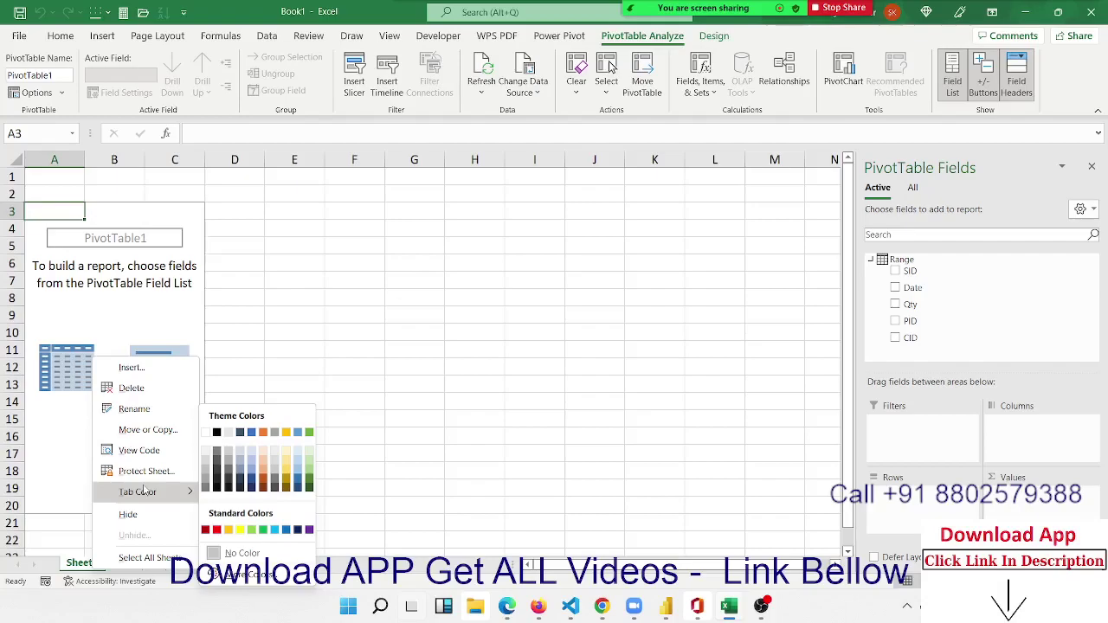
left_click(147, 396)
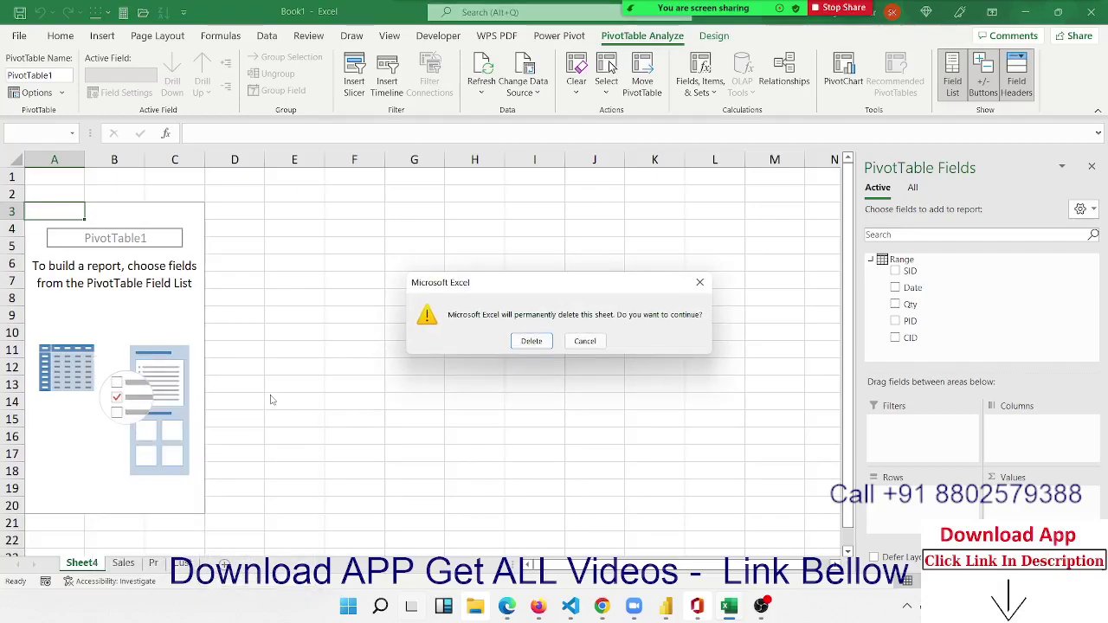
left_click(527, 344)
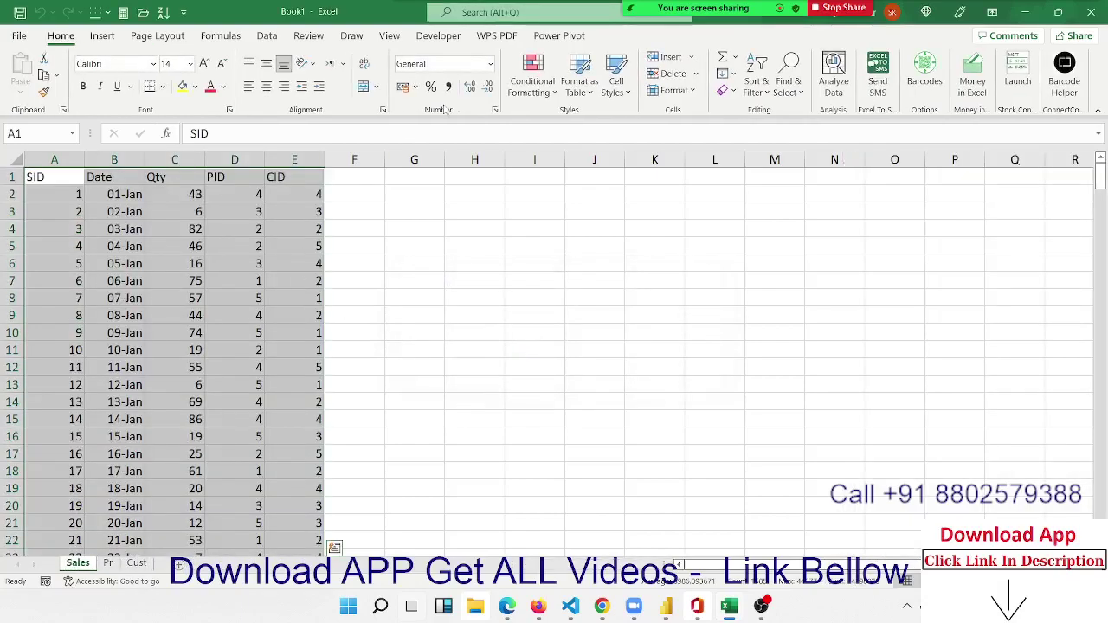
Check the Power Pivot ribbon and dismiss the Quick Analysis suggestions
left_click(547, 38)
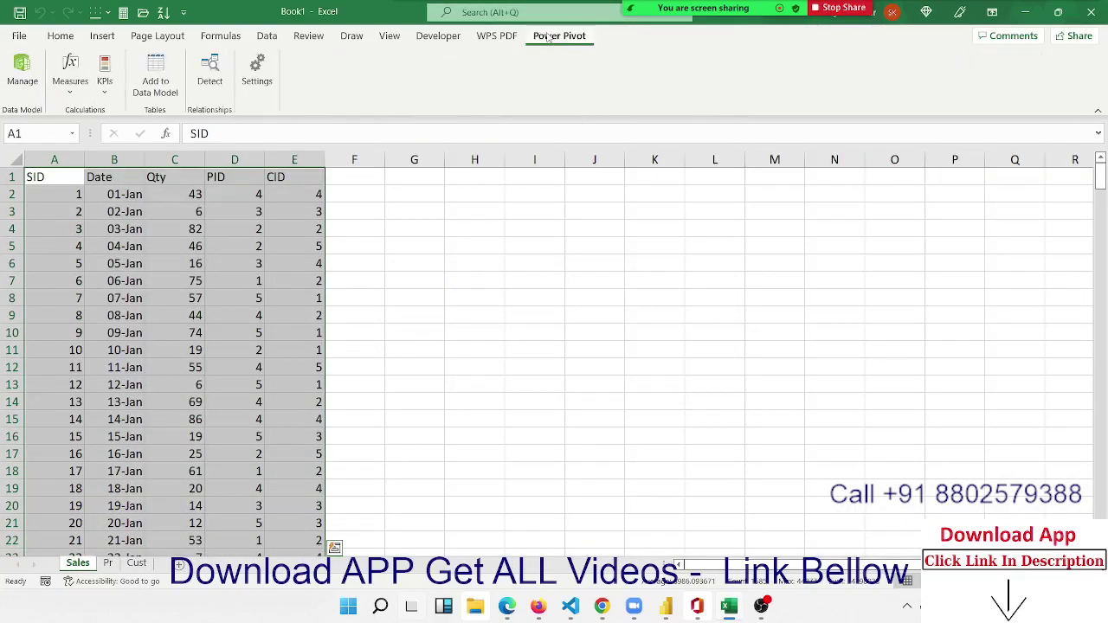
key("ctrl+q")
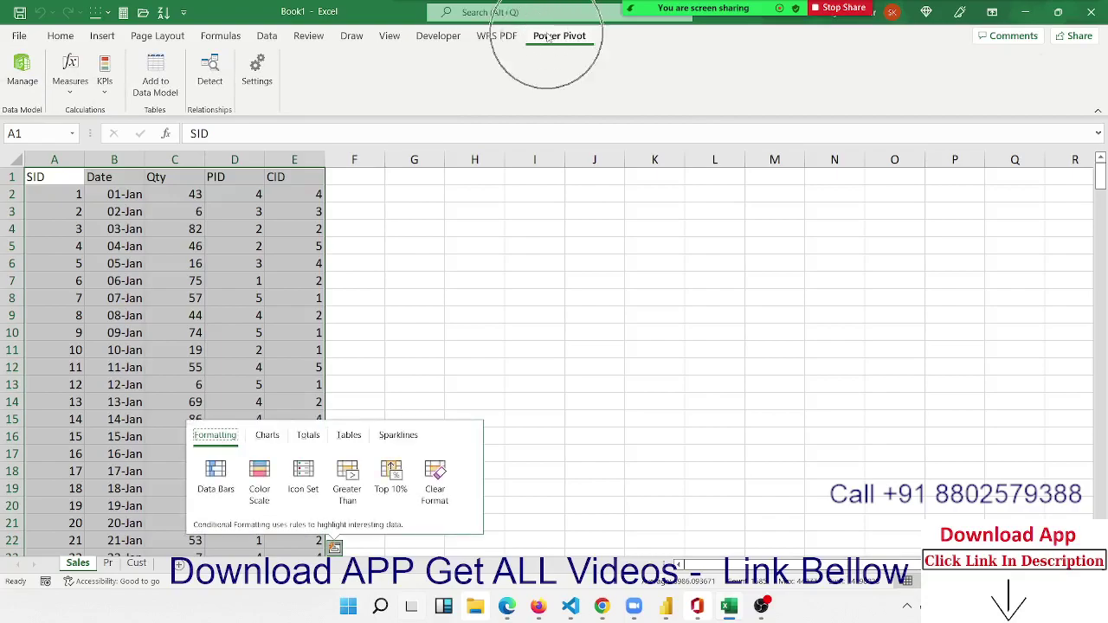
left_click(197, 269)
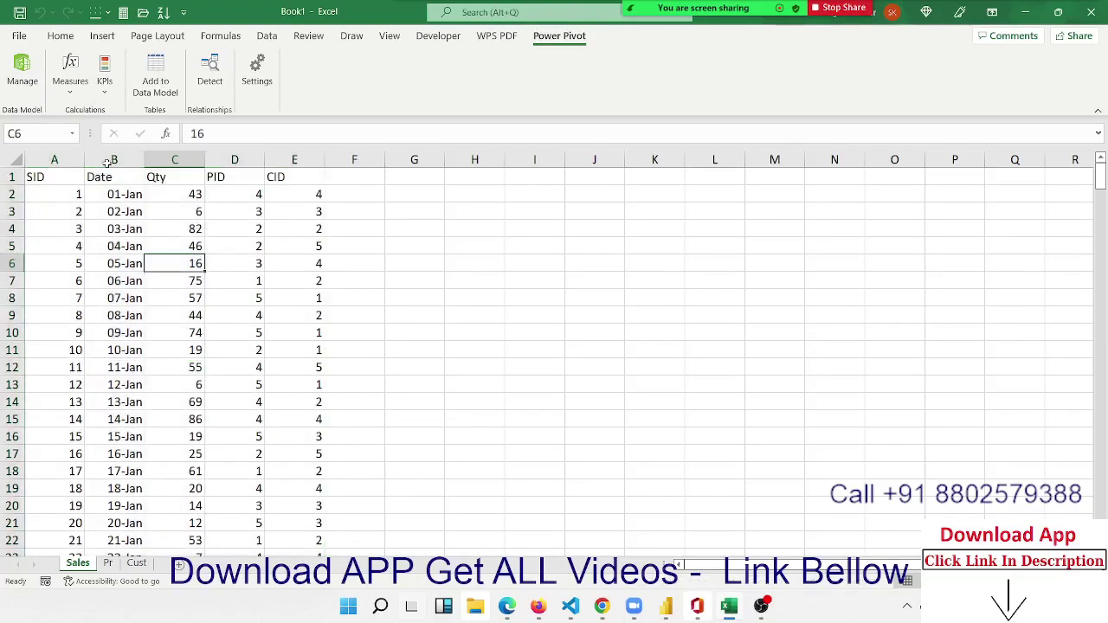
Disable the Kingsoft MSO2PdfPlugins Addin under COM Add-ins in Excel Options
left_click(19, 37)
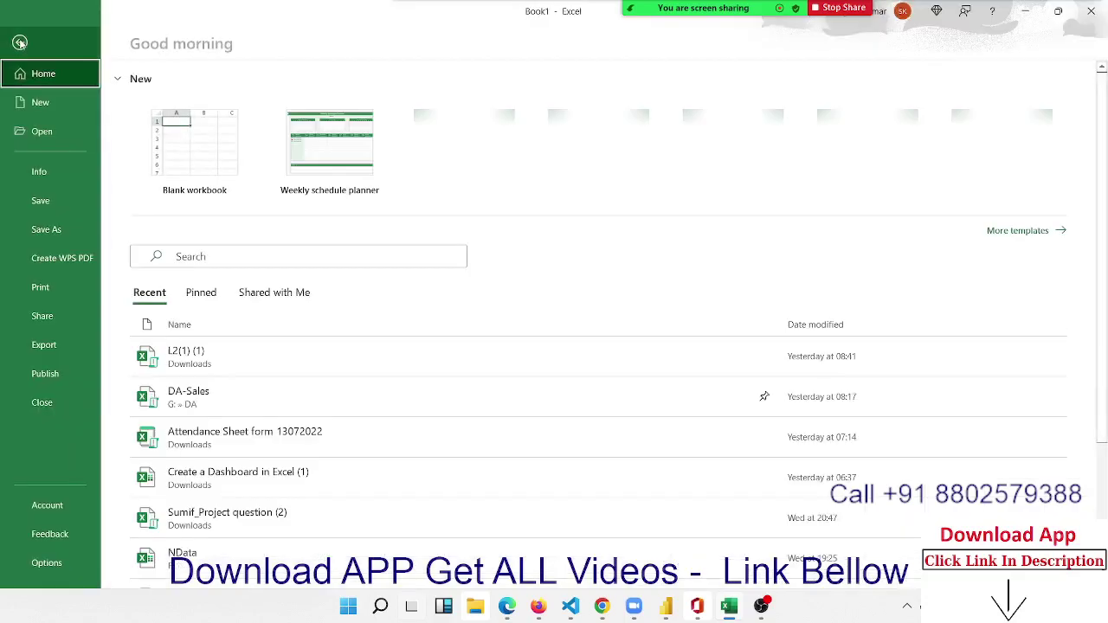
left_click(48, 563)
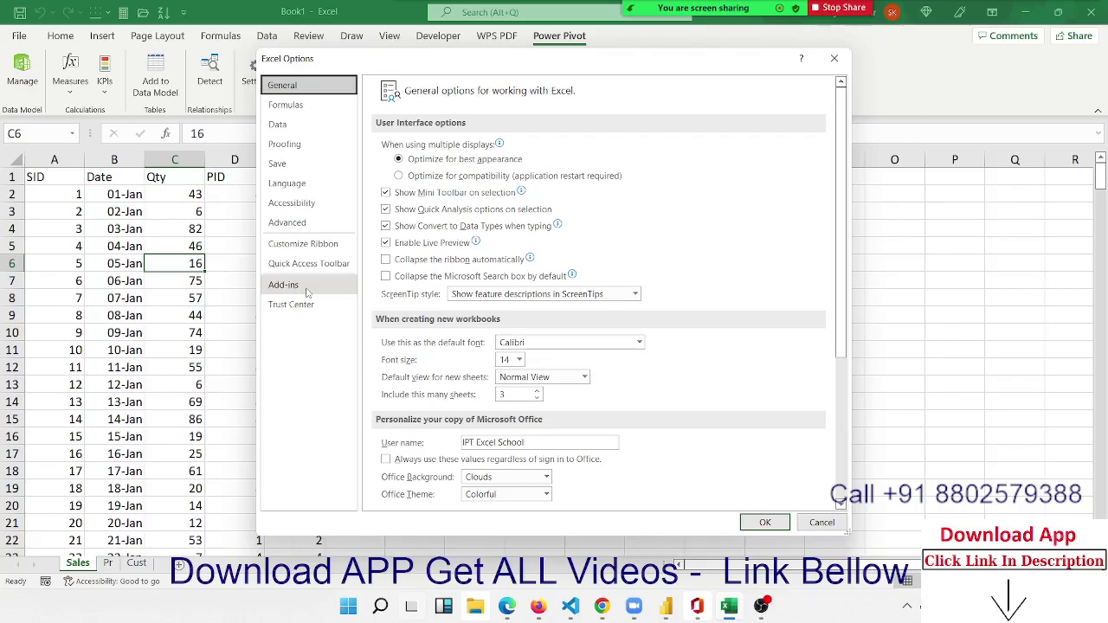
left_click(306, 292)
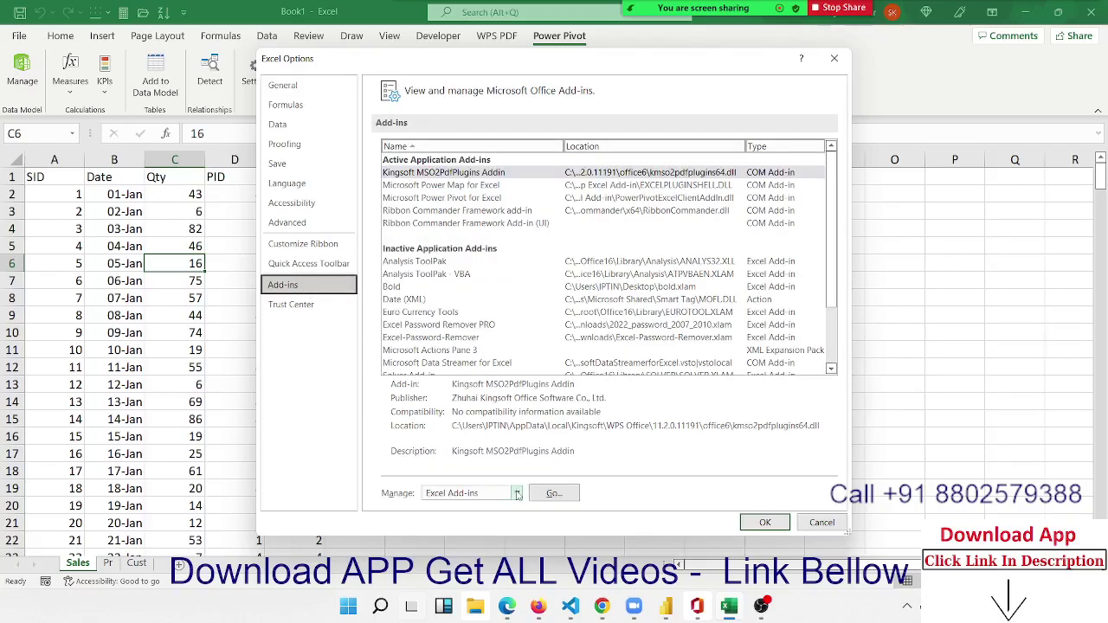
left_click(517, 493)
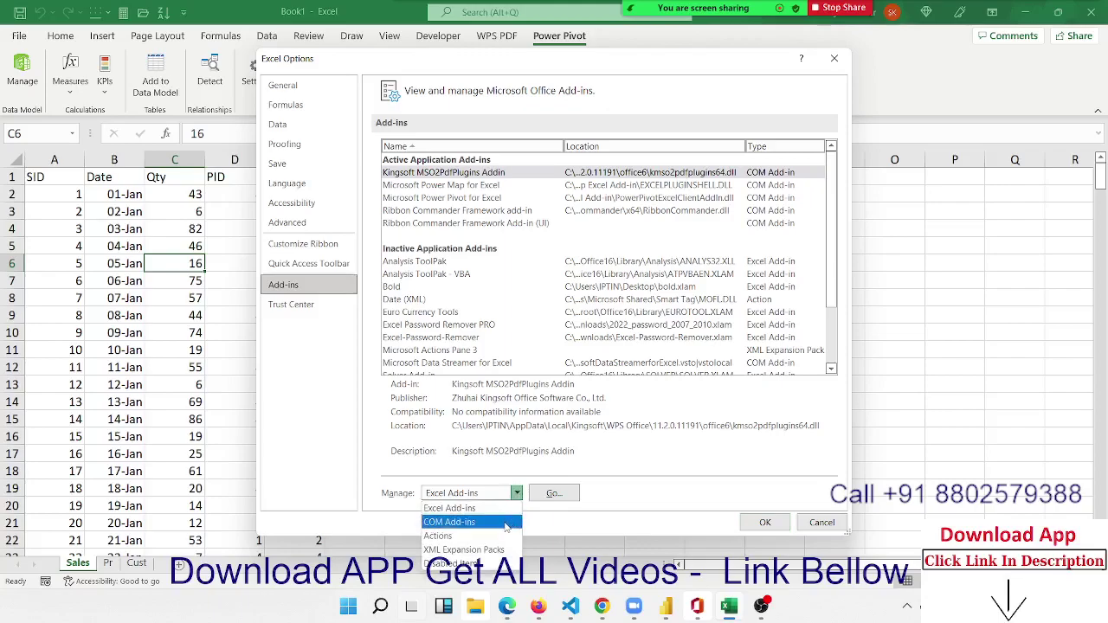
left_click(507, 524)
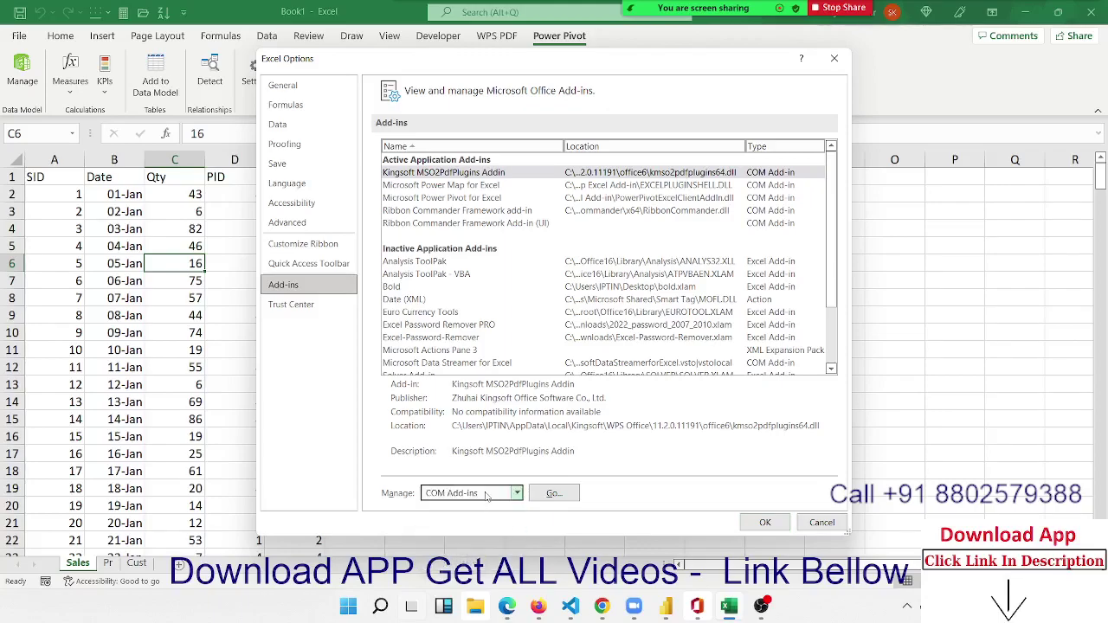
left_click(553, 493)
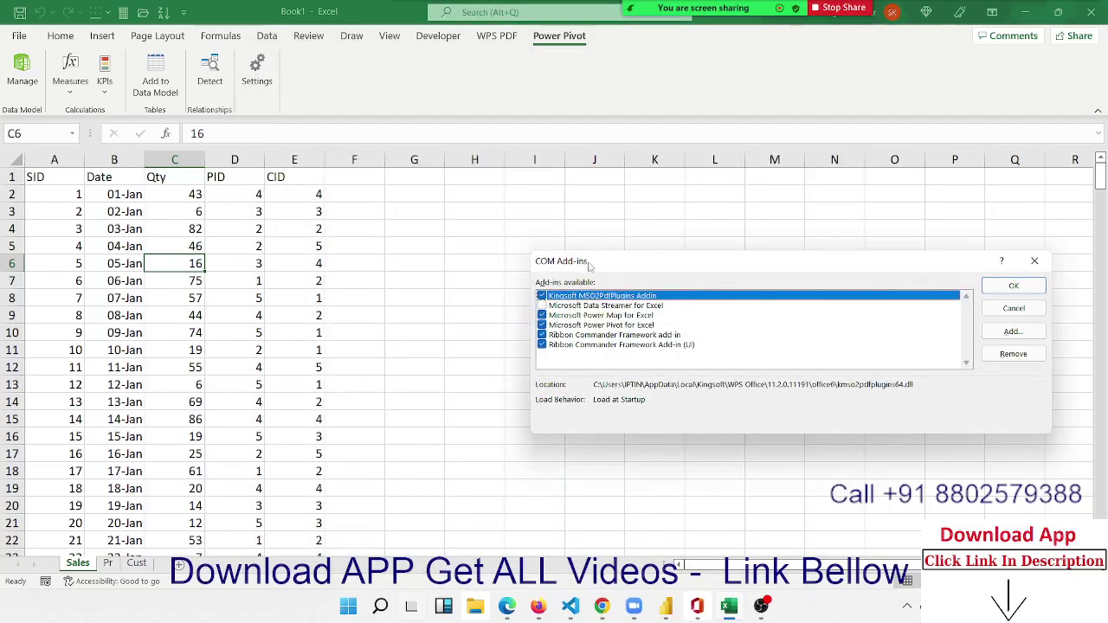
left_click_drag(589, 263, 432, 245)
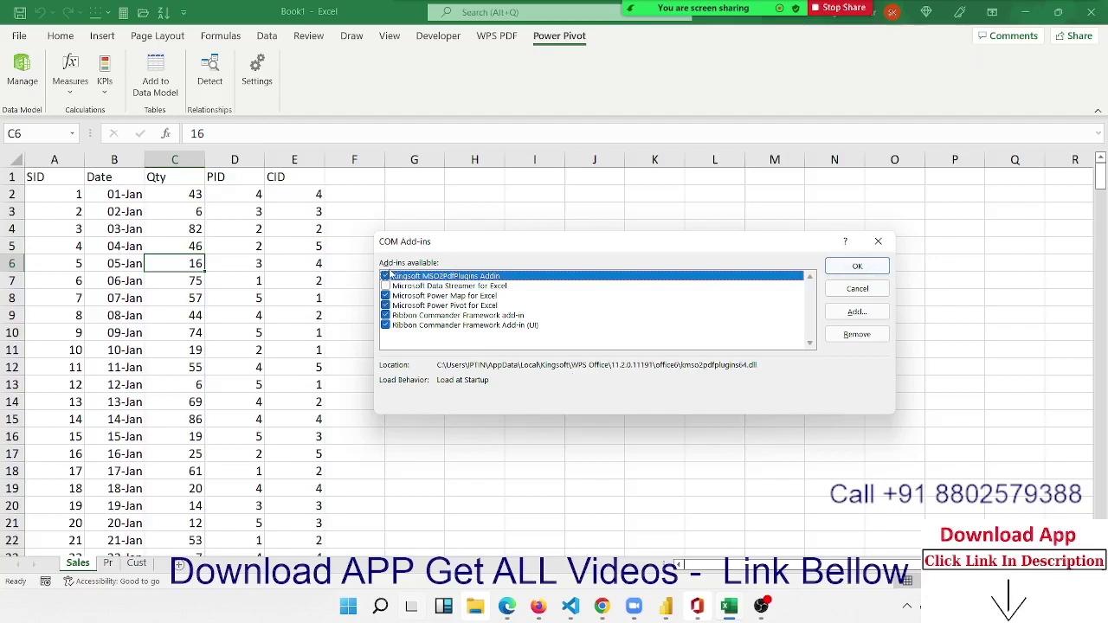
left_click(385, 276)
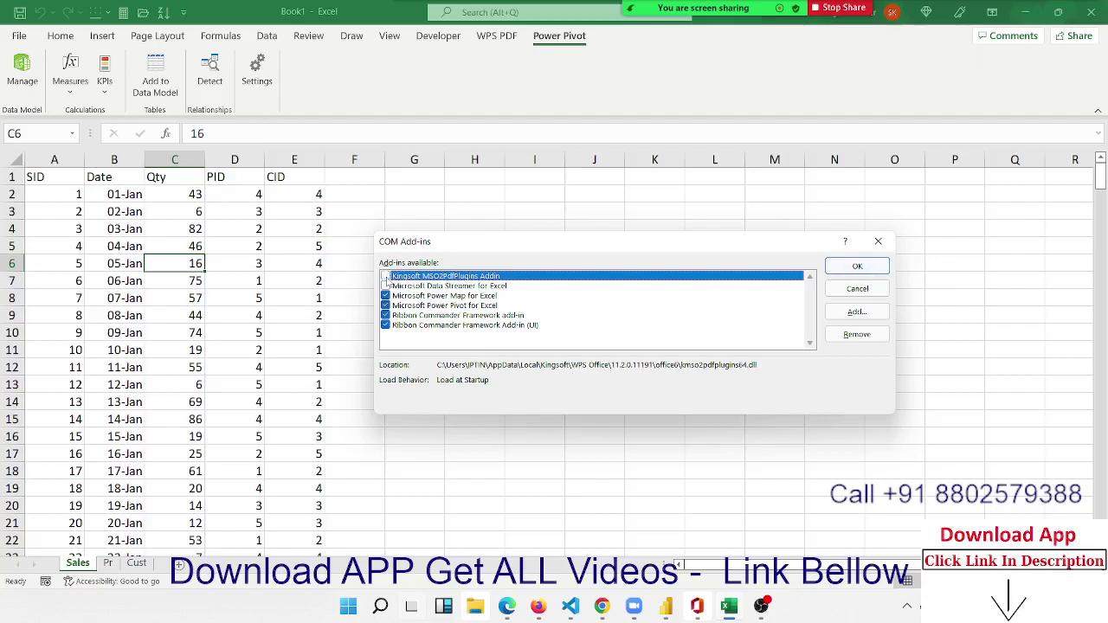
left_click(836, 270)
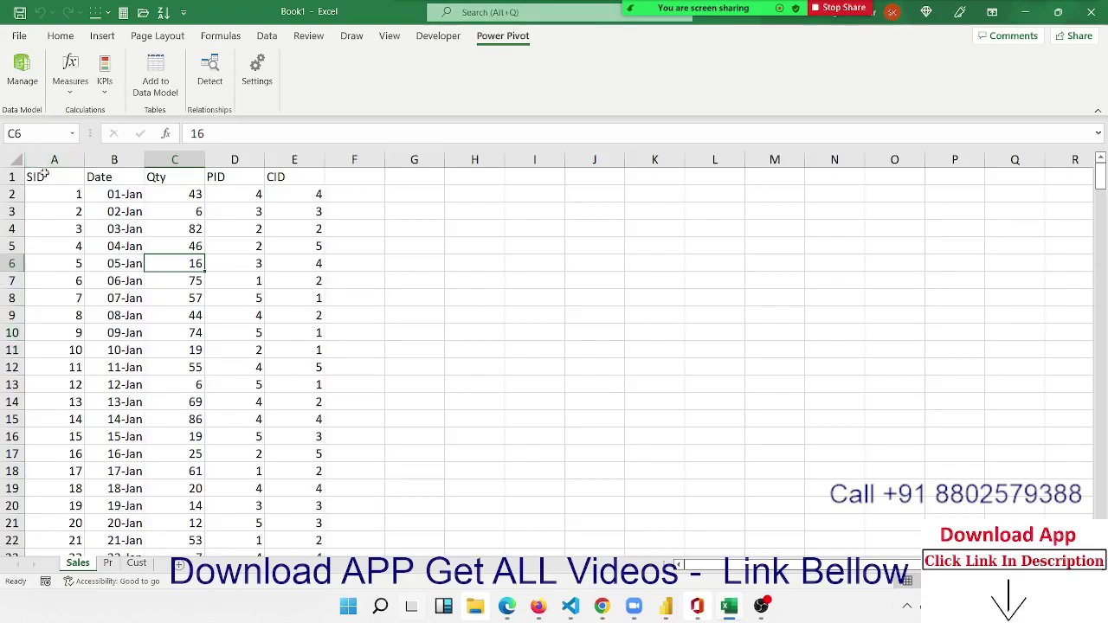
Add the Sales range A1:E317 to the Power Pivot Data Model as Table1
left_click_drag(45, 174, 294, 176)
key("ctrl+shift+Down")
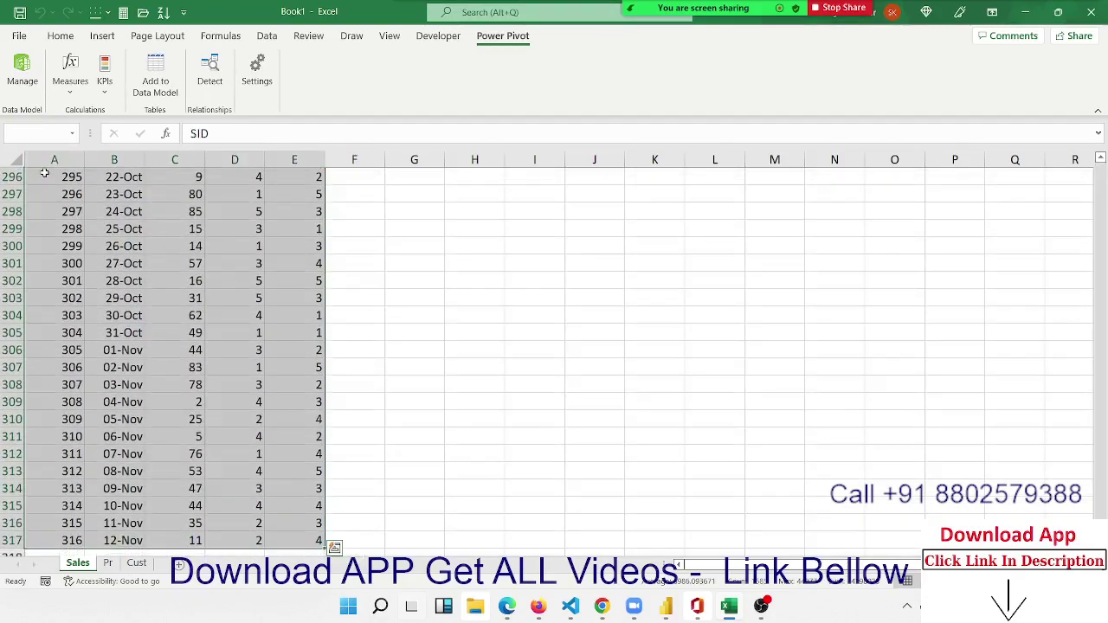
left_click(156, 79)
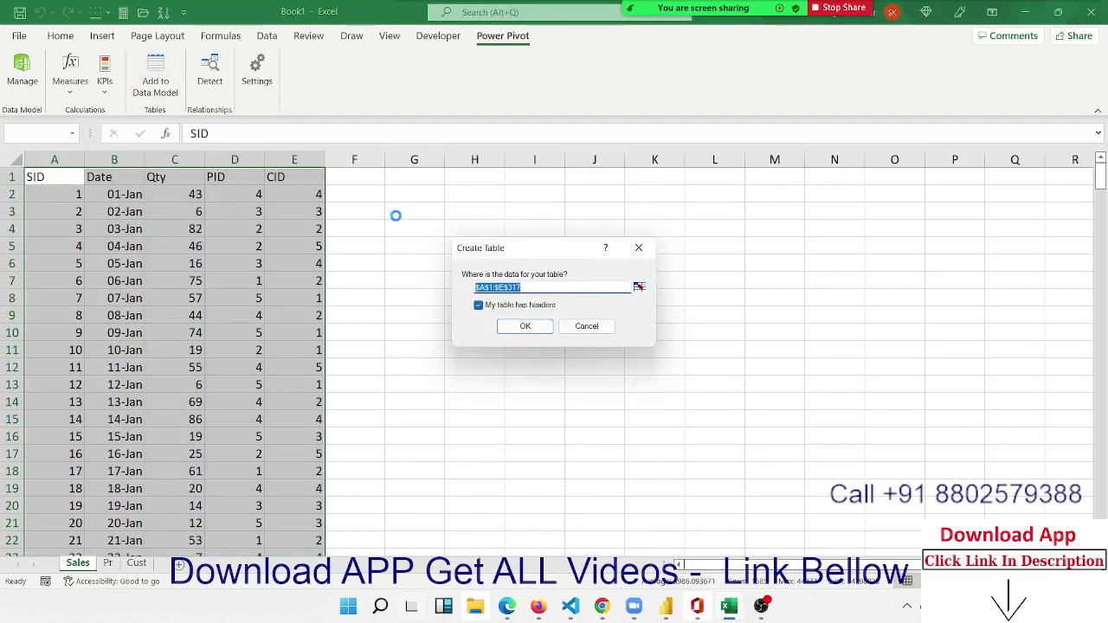
left_click(534, 321)
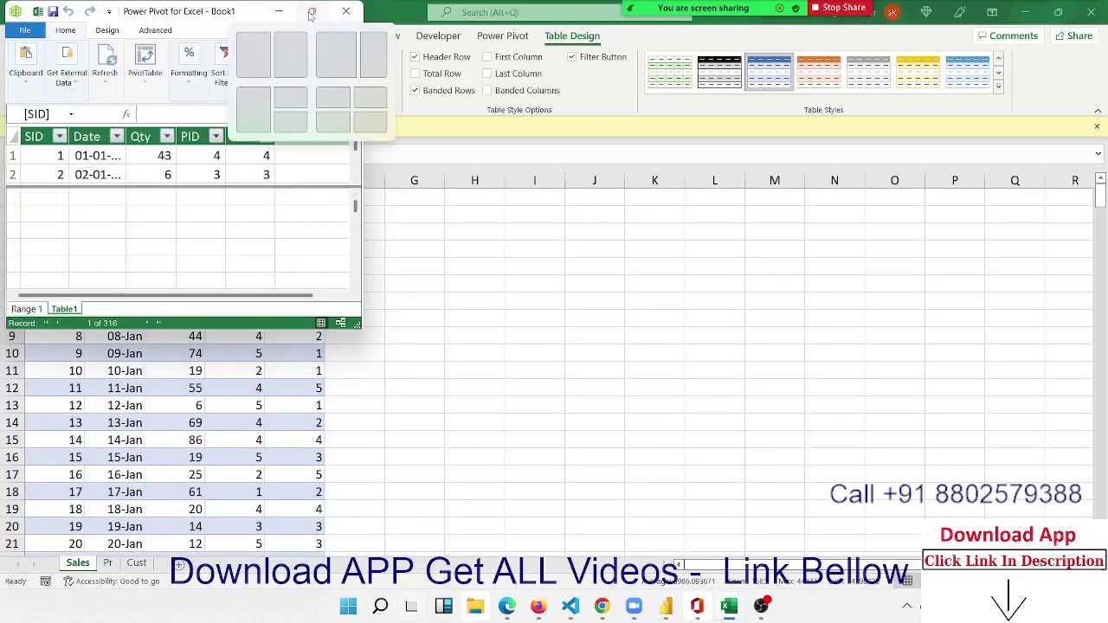
Maximize Power Pivot, view the Range 1 product table, and return to Excel
left_click(311, 12)
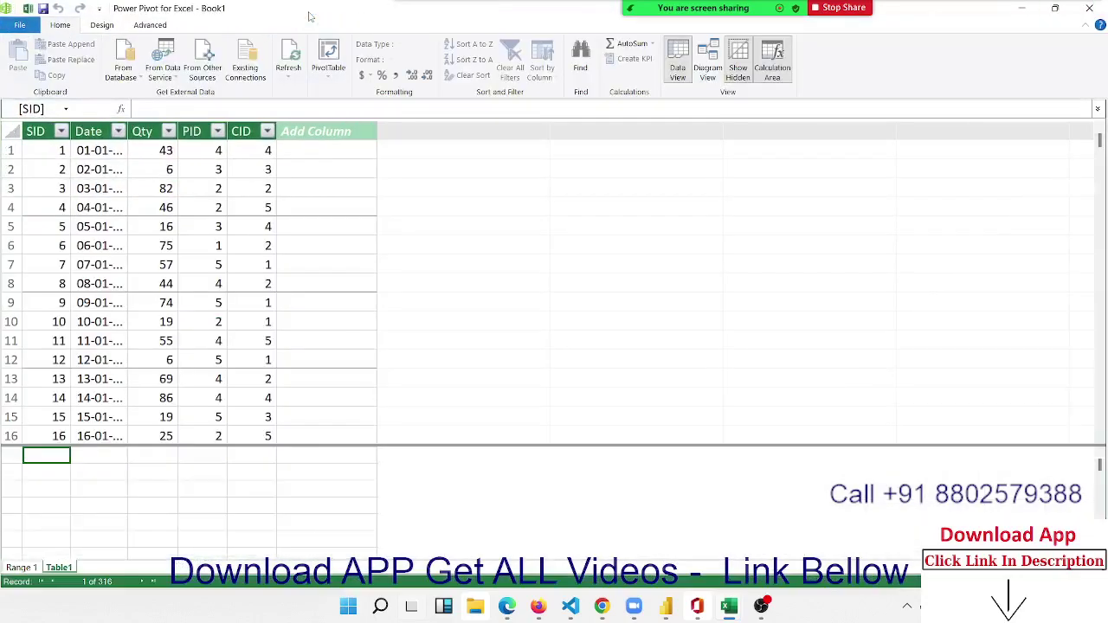
left_click(32, 567)
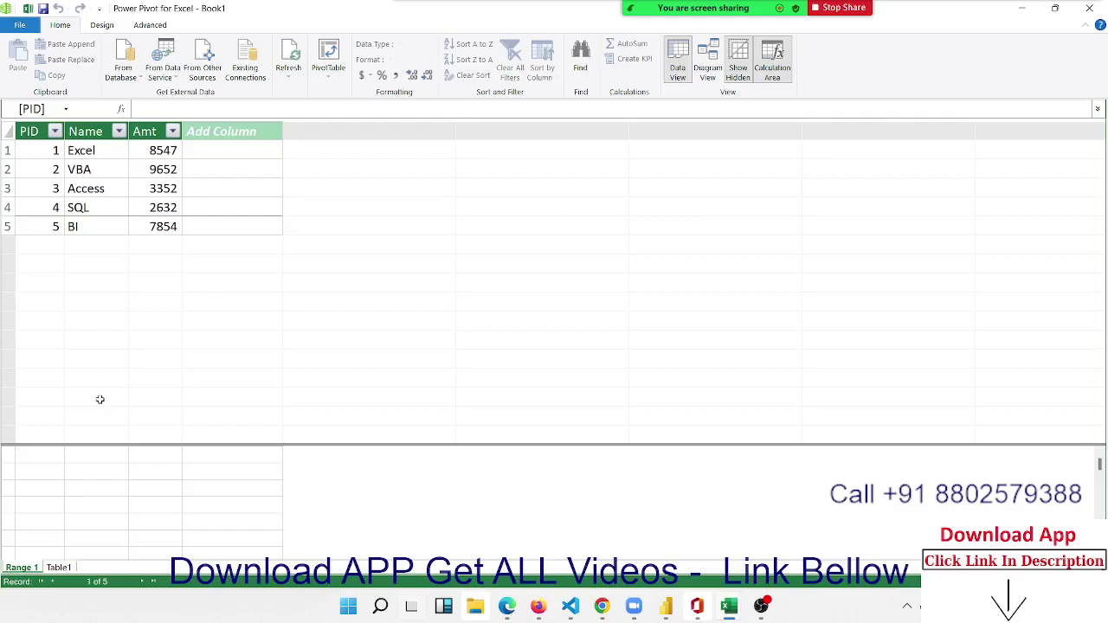
key("alt+Tab")
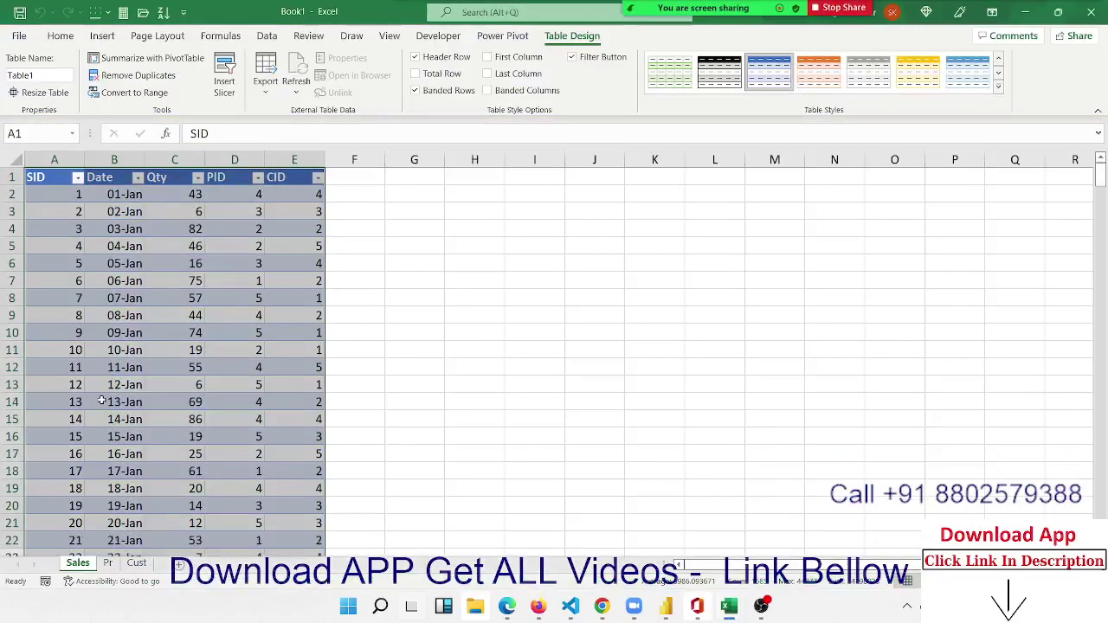
Add the Cust table A1:C6 to the Data Model as Table2, then begin renaming Range 1
left_click(137, 563)
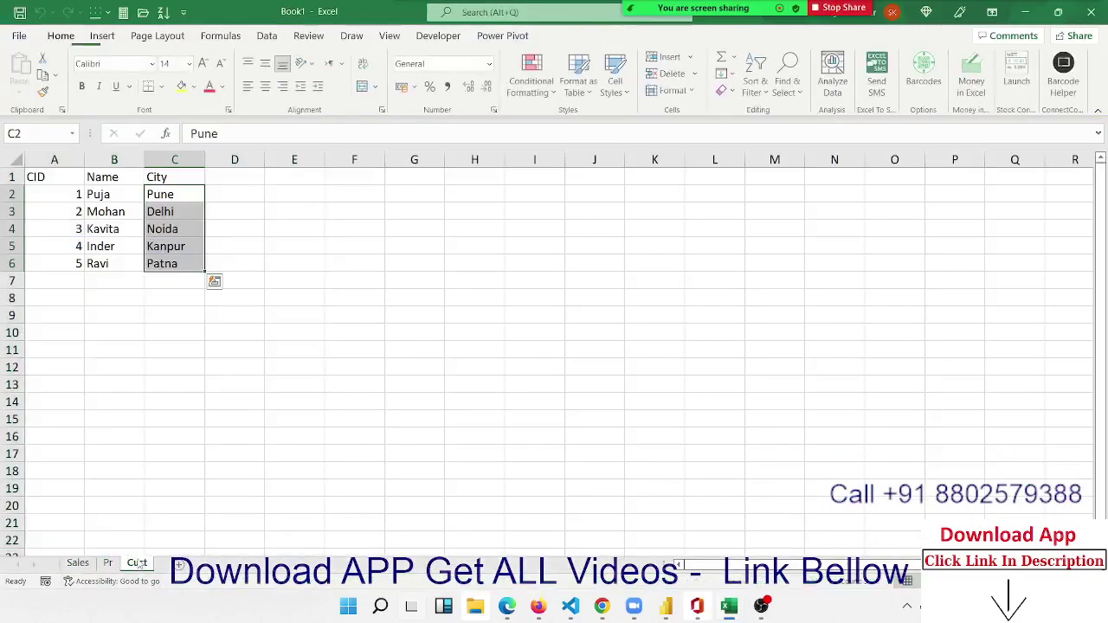
key("ctrl+Home")
key("ctrl+shift+Right")
key("ctrl+shift+Down")
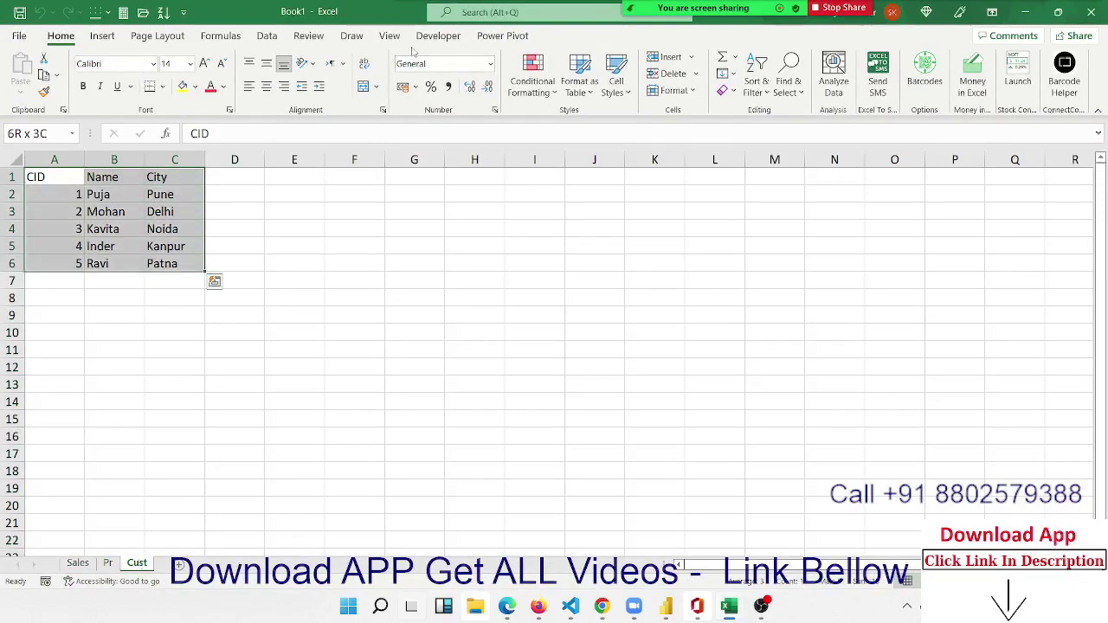
left_click(501, 35)
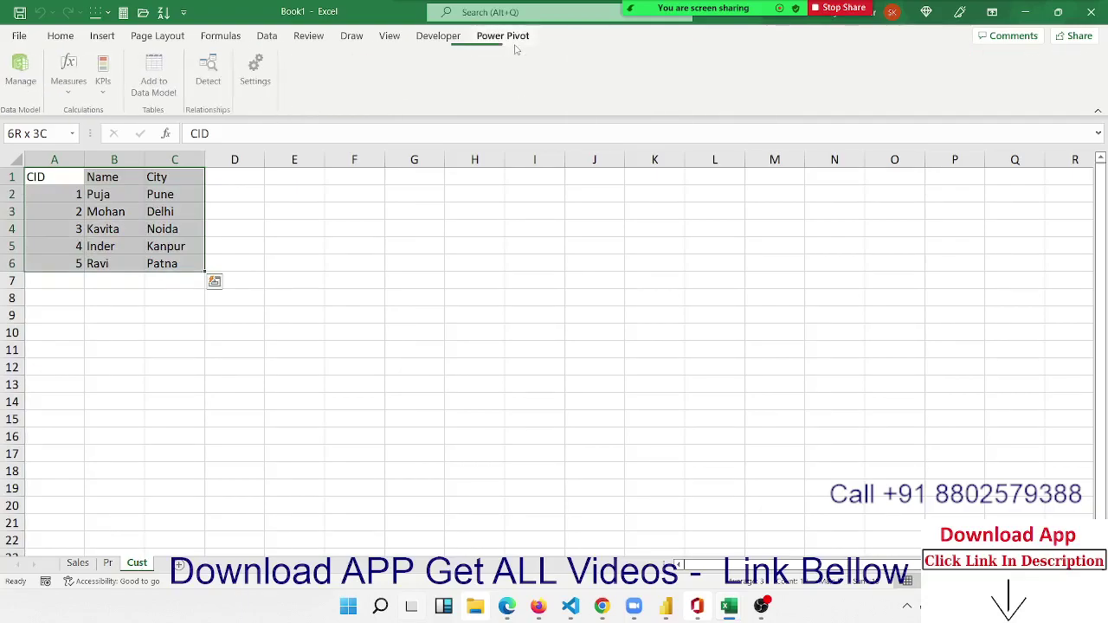
left_click(173, 87)
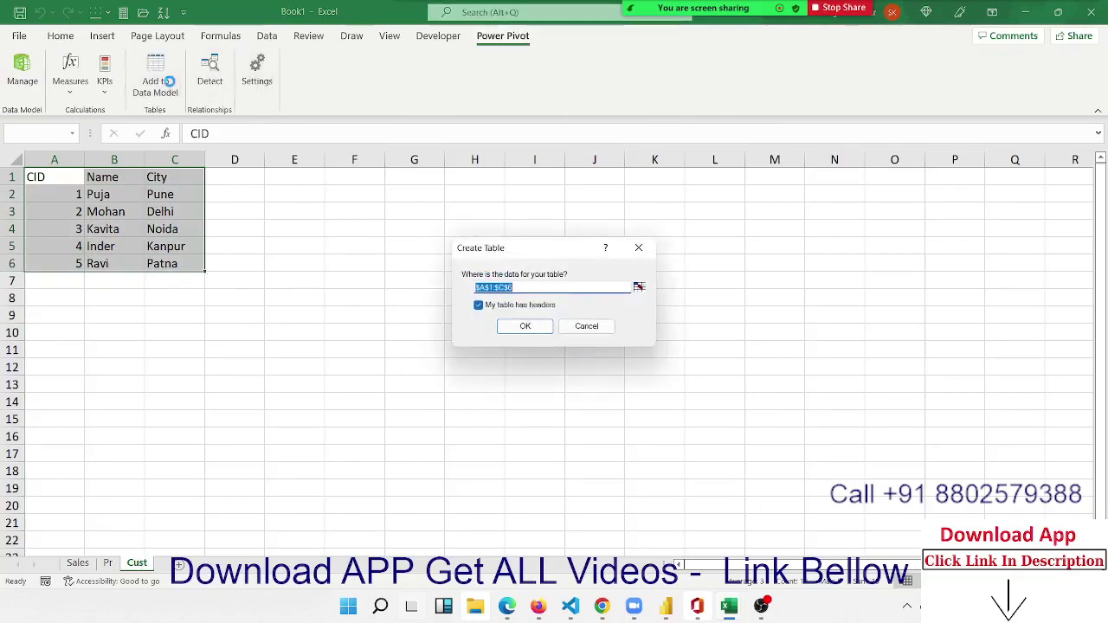
left_click(534, 327)
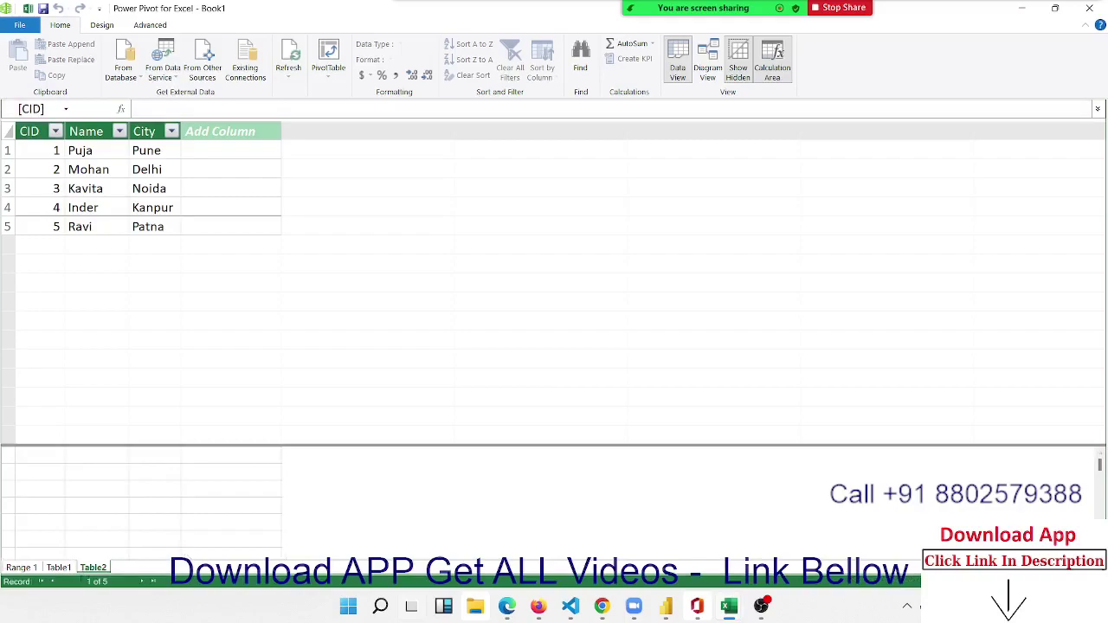
left_click(24, 572)
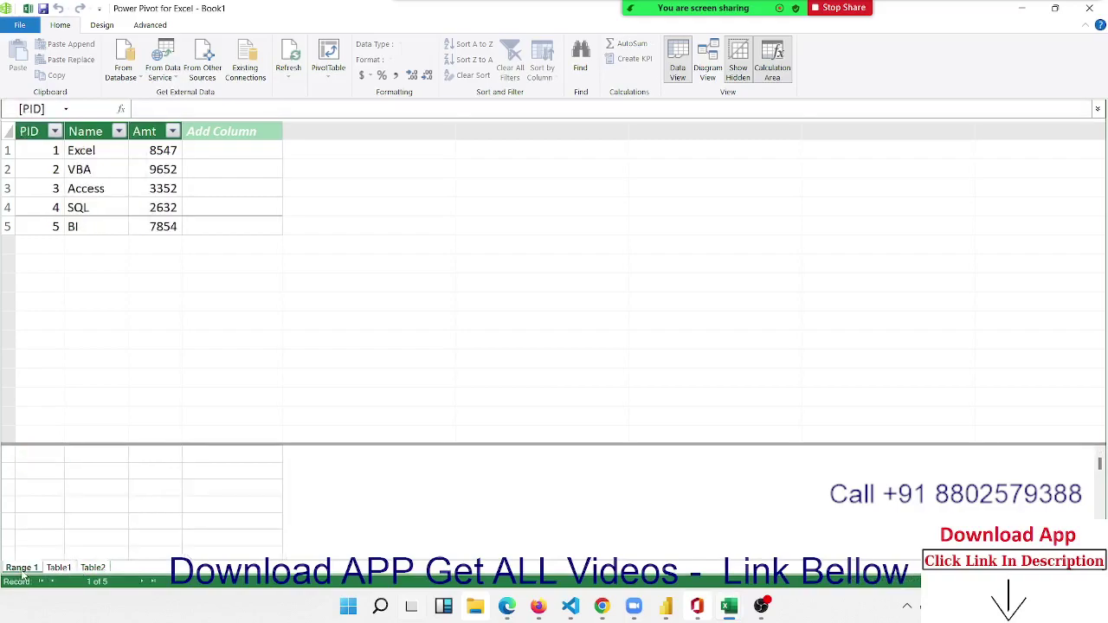
double_click(22, 569)
Confirm the PR table name and rename Table1 to Sales
type("PR")
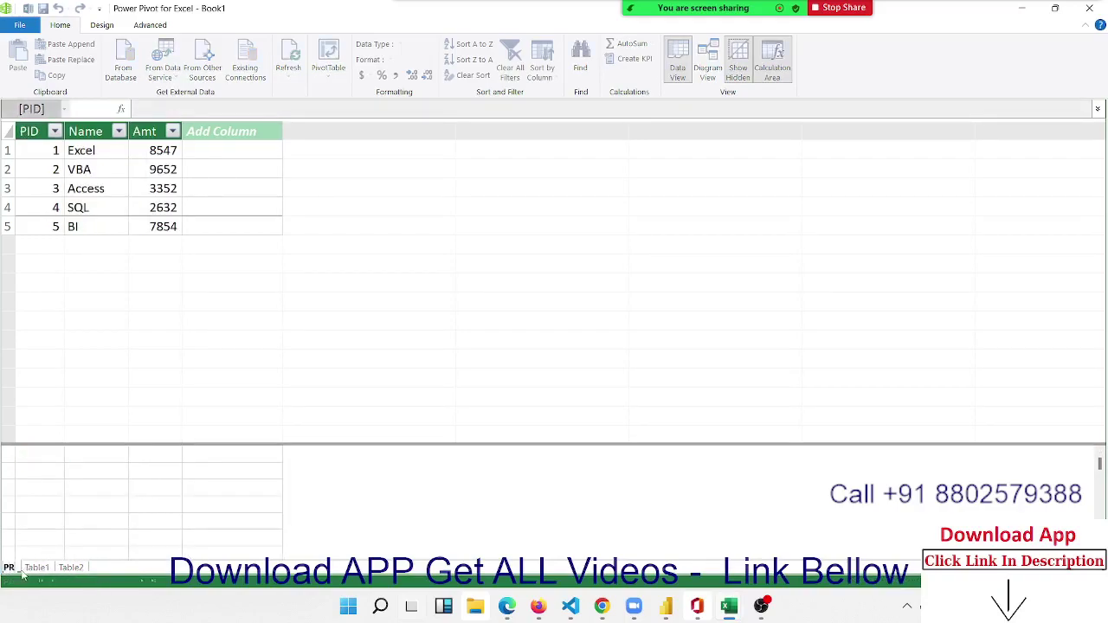
key("Return")
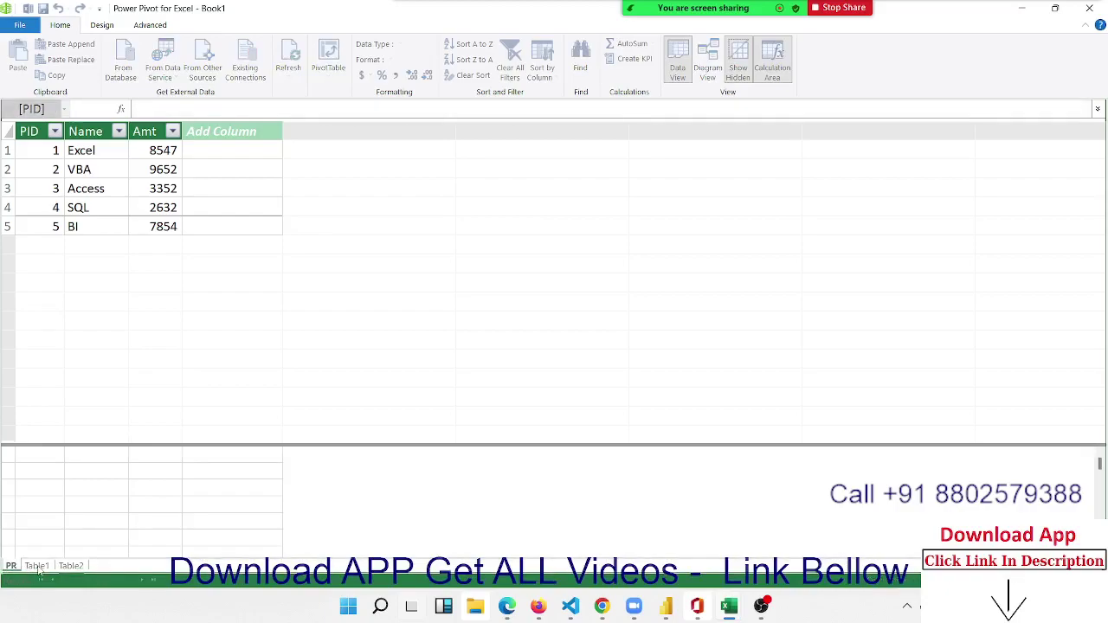
left_click(37, 567)
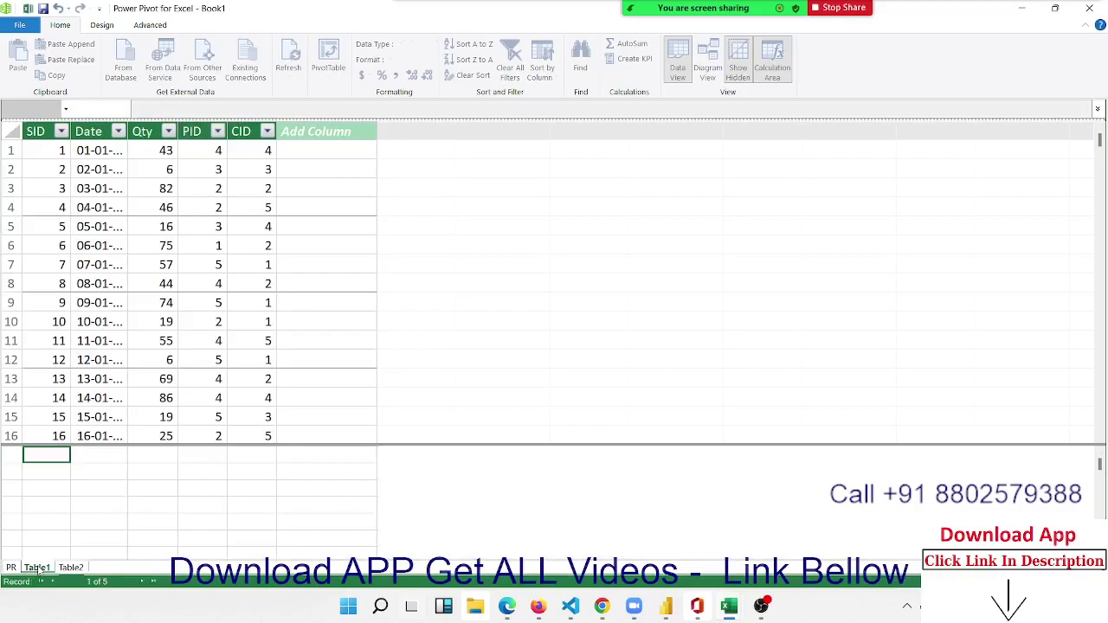
double_click(37, 567)
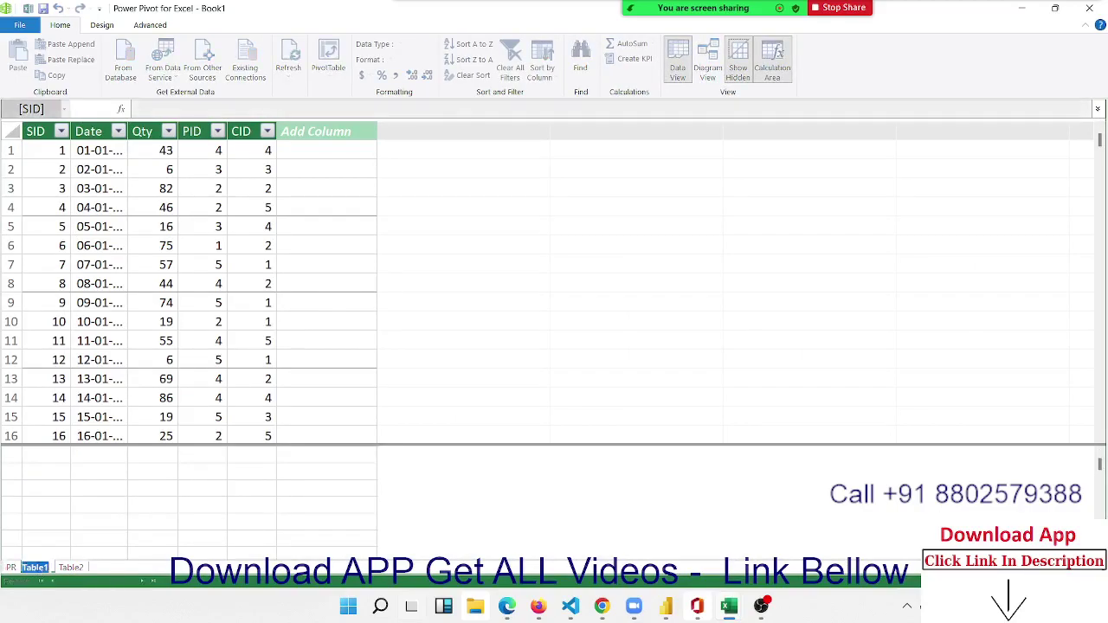
type("Sa")
type("les")
key("Return")
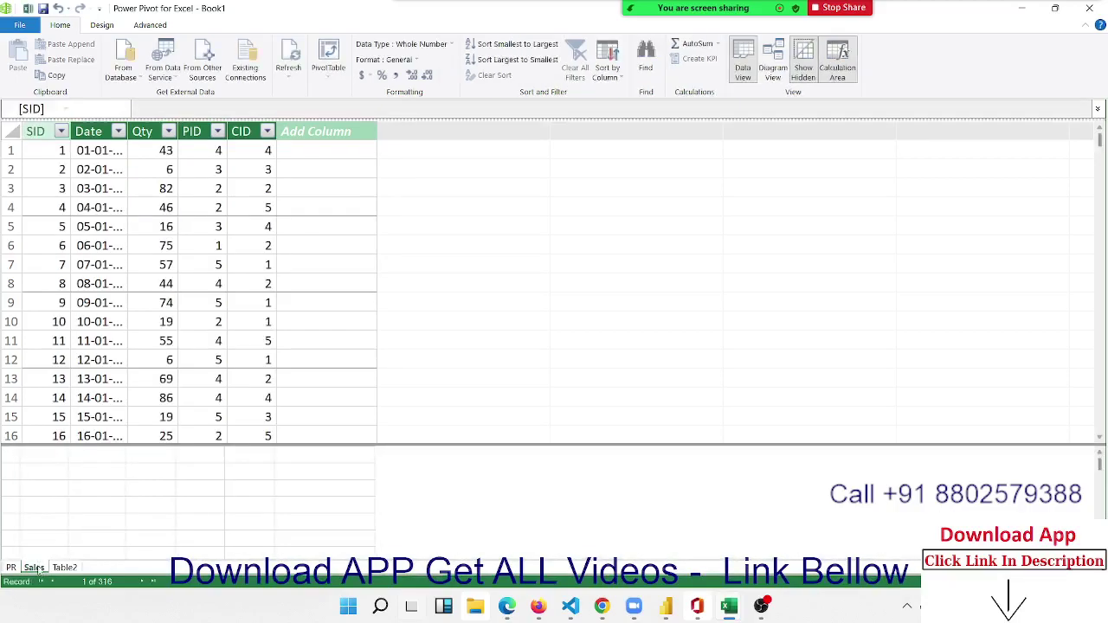
Rename the Table2 customer table to Cust
left_click(68, 569)
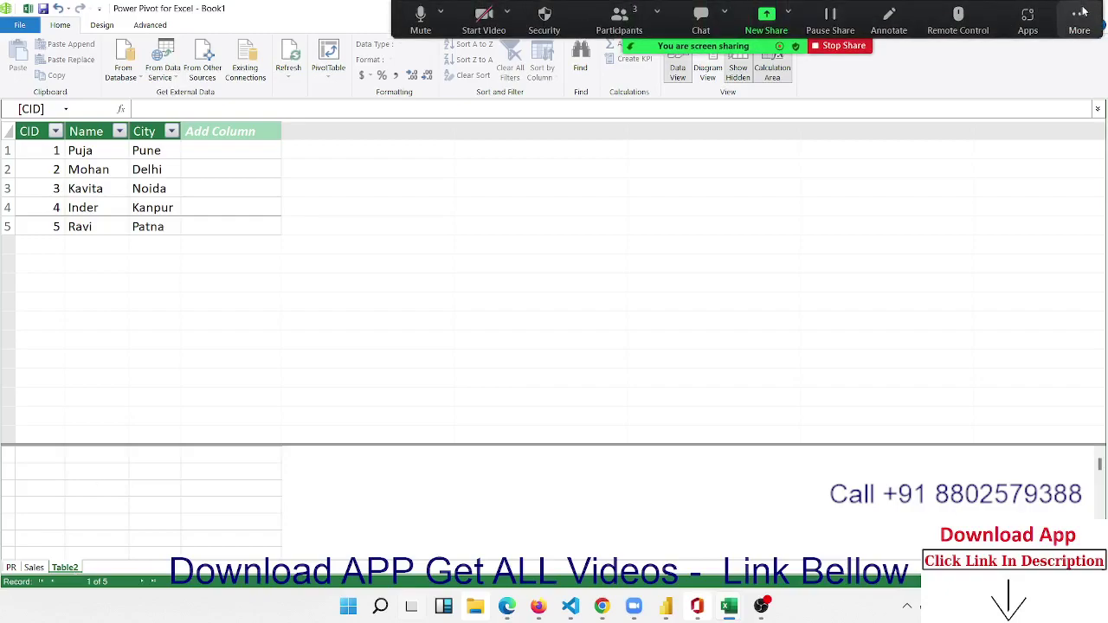
left_click(1079, 14)
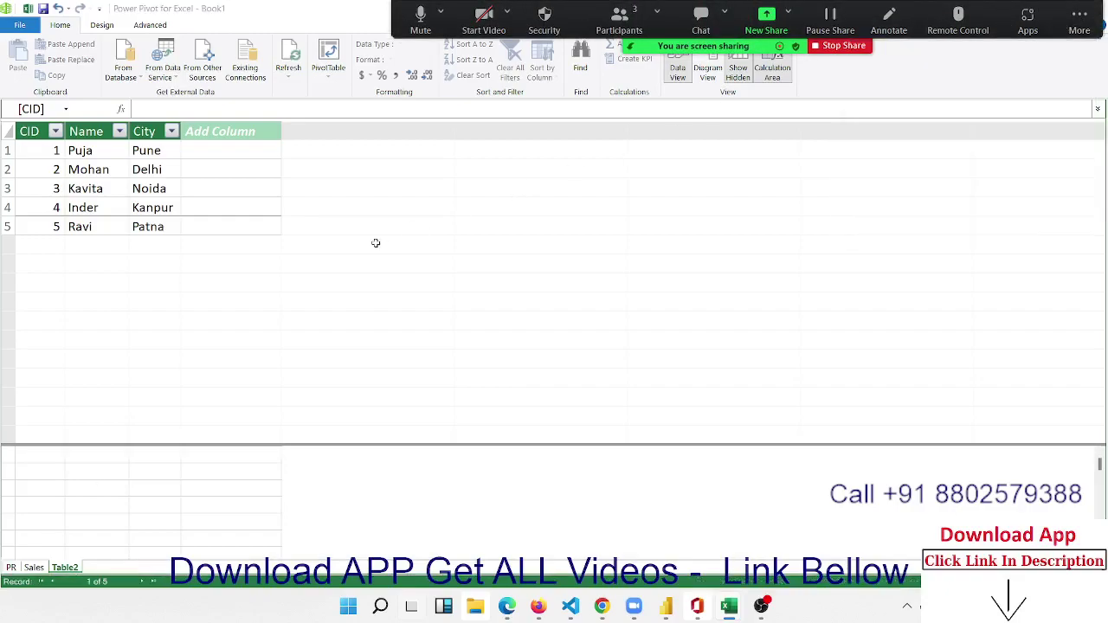
left_click(64, 567)
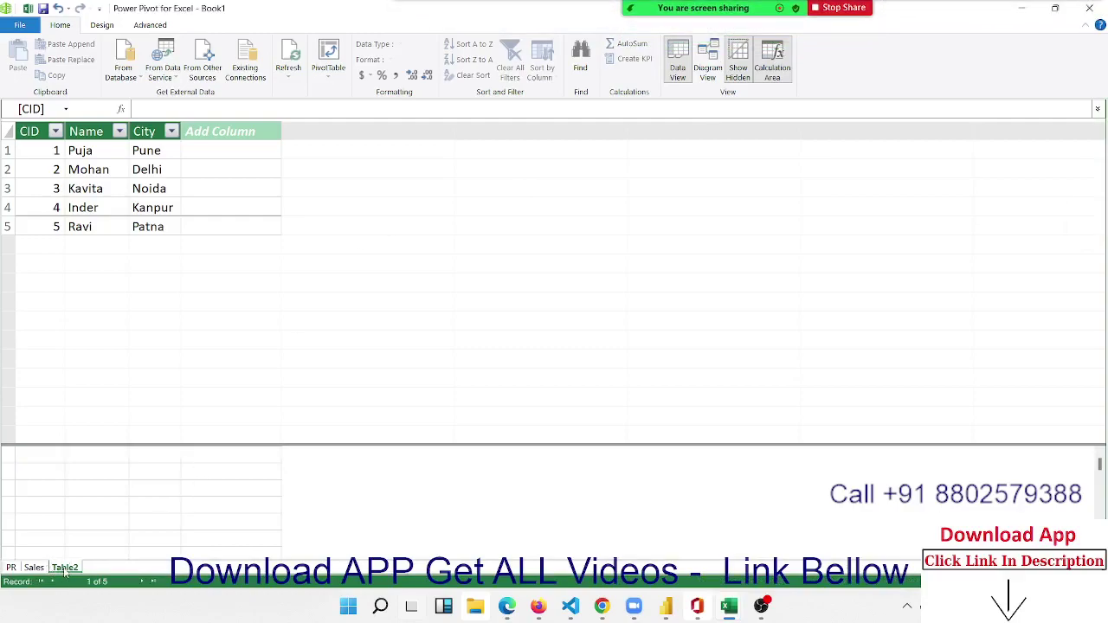
double_click(65, 567)
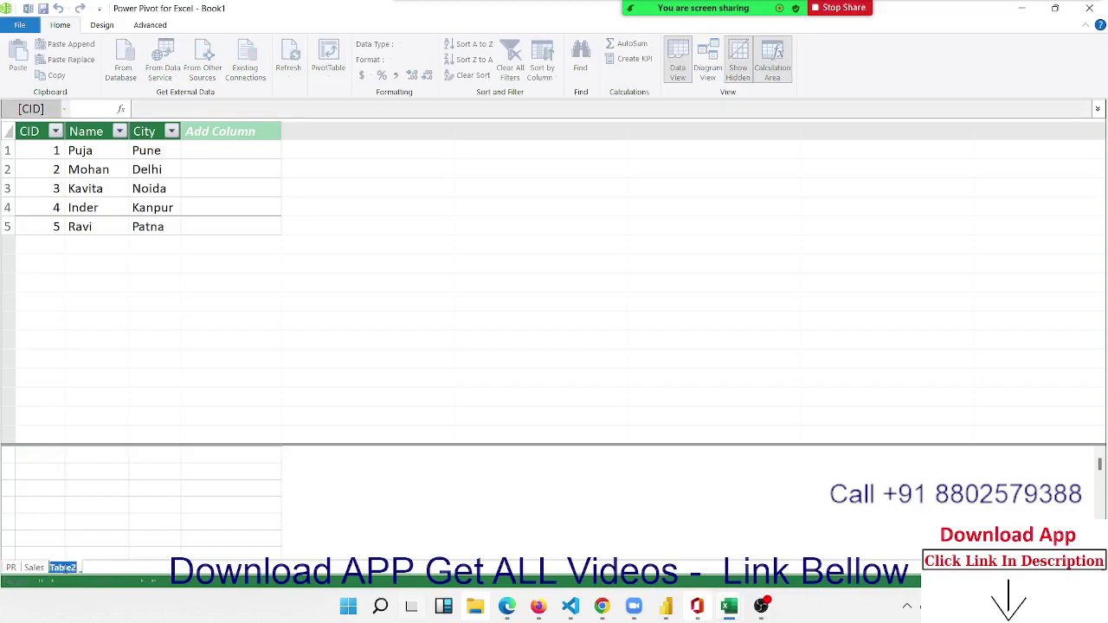
type("Cust")
key("Return")
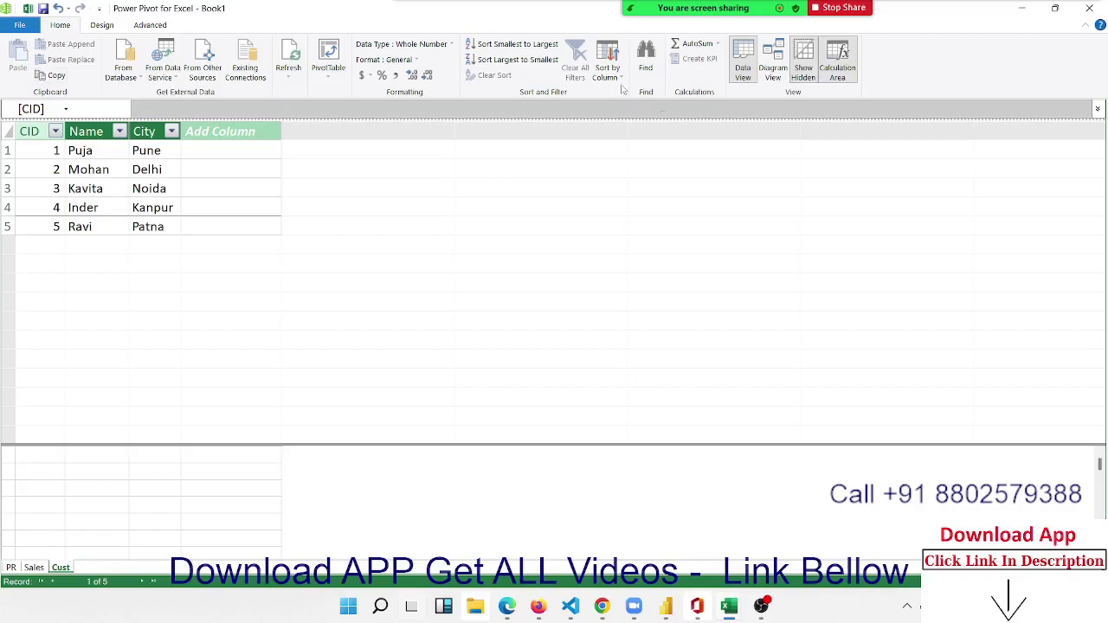
In Diagram View, rearrange the PR, Sales and Cust tables for easier linking
left_click(766, 84)
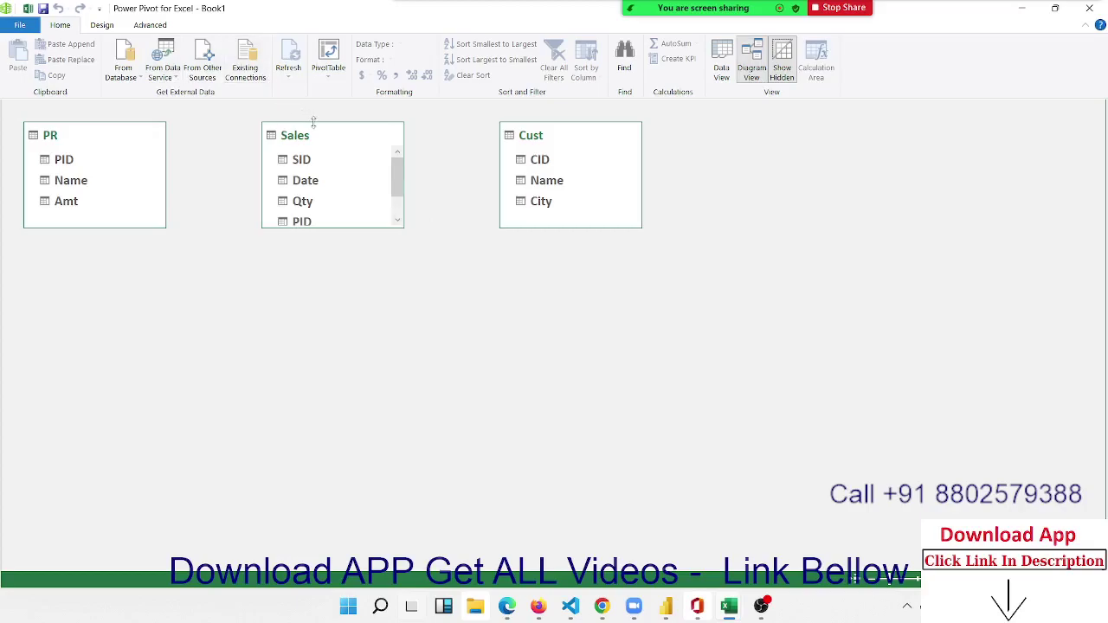
left_click_drag(92, 135, 137, 318)
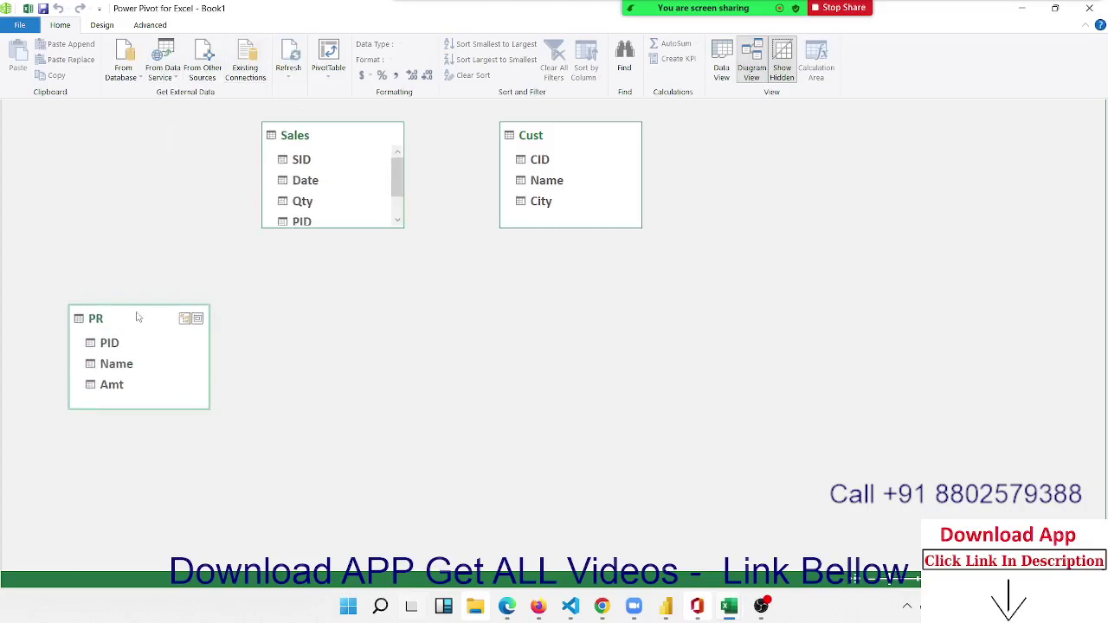
left_click_drag(565, 137, 556, 306)
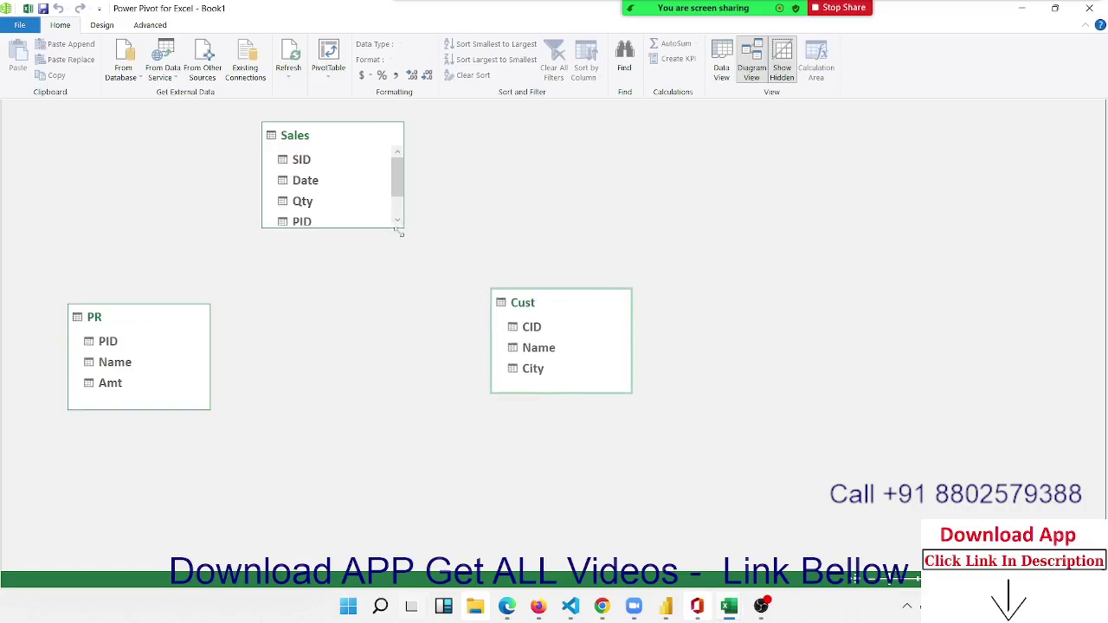
left_click_drag(400, 232, 401, 273)
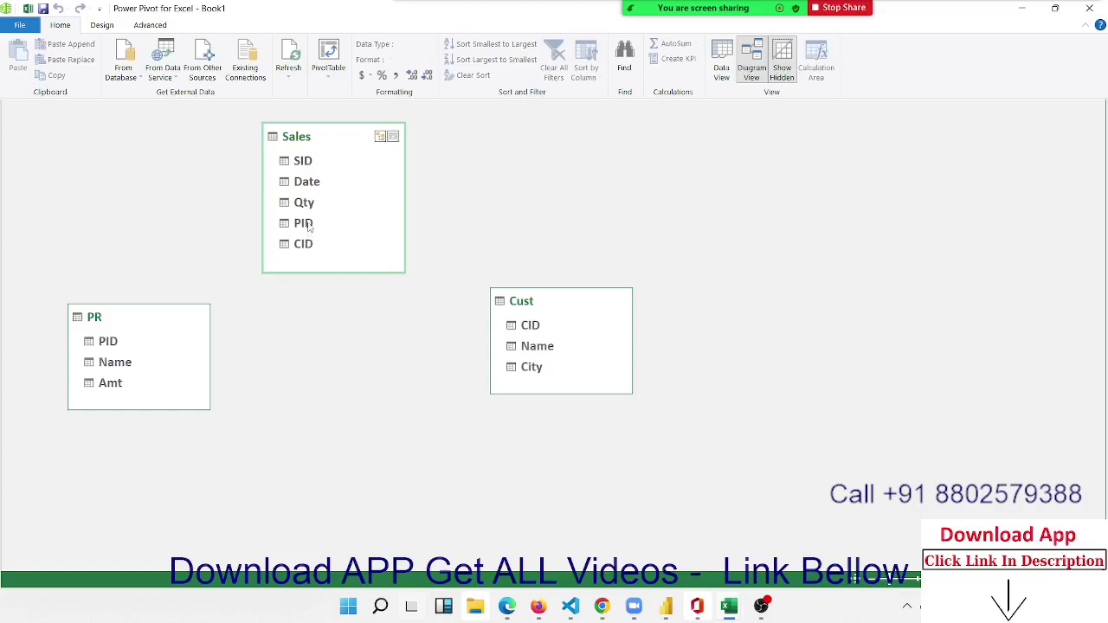
Link Sales PID to PR PID and Sales CID to Cust CID, then return to Data View
left_click_drag(308, 226, 119, 344)
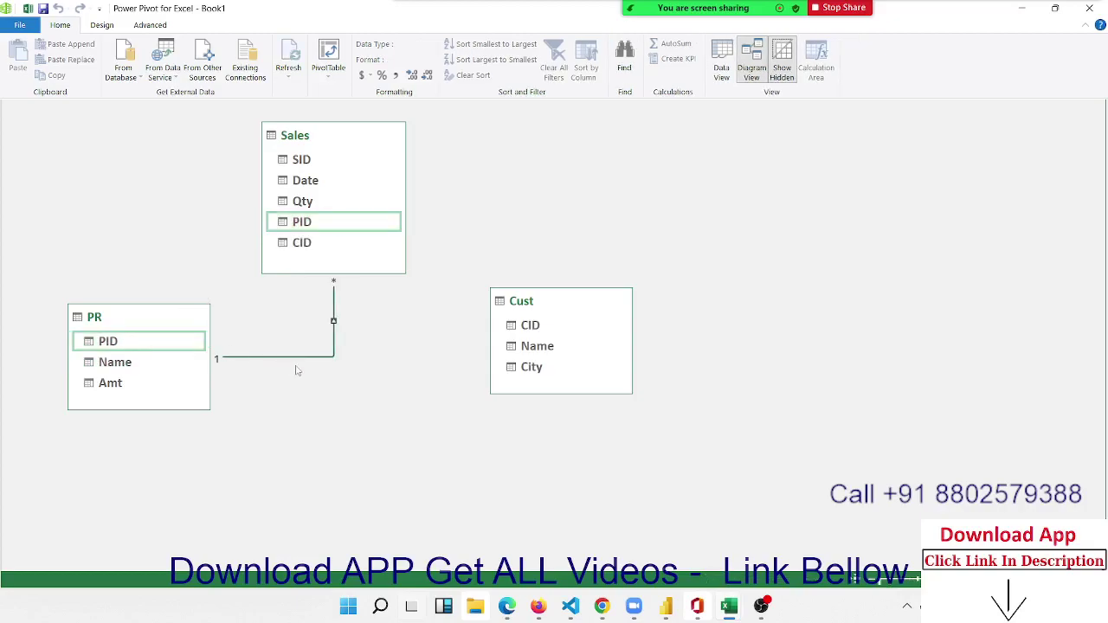
left_click(315, 243)
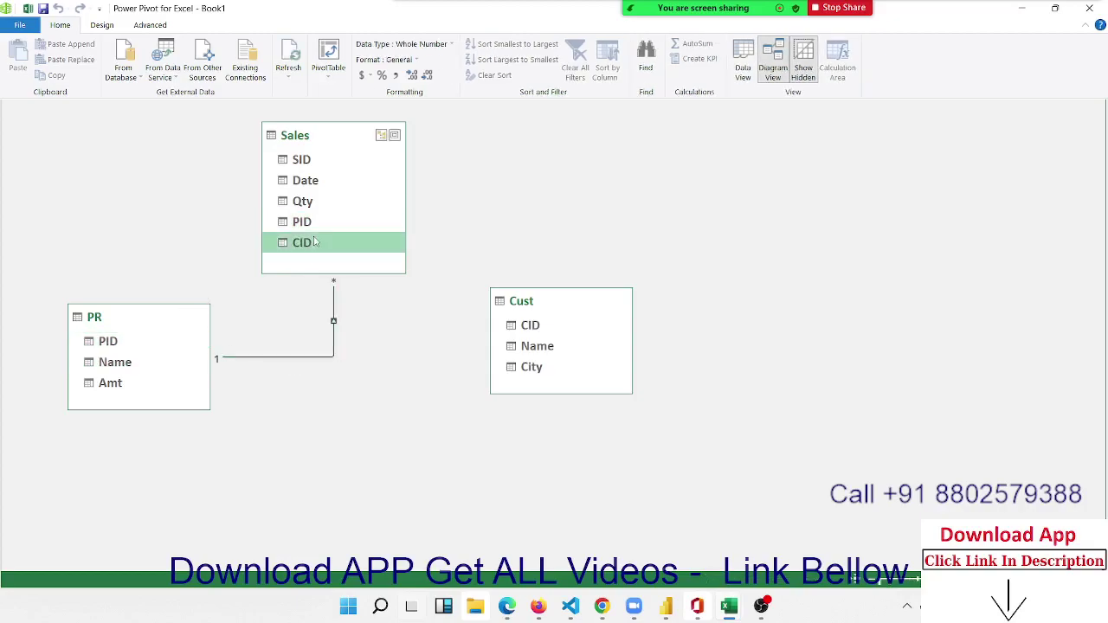
left_click_drag(315, 242, 546, 333)
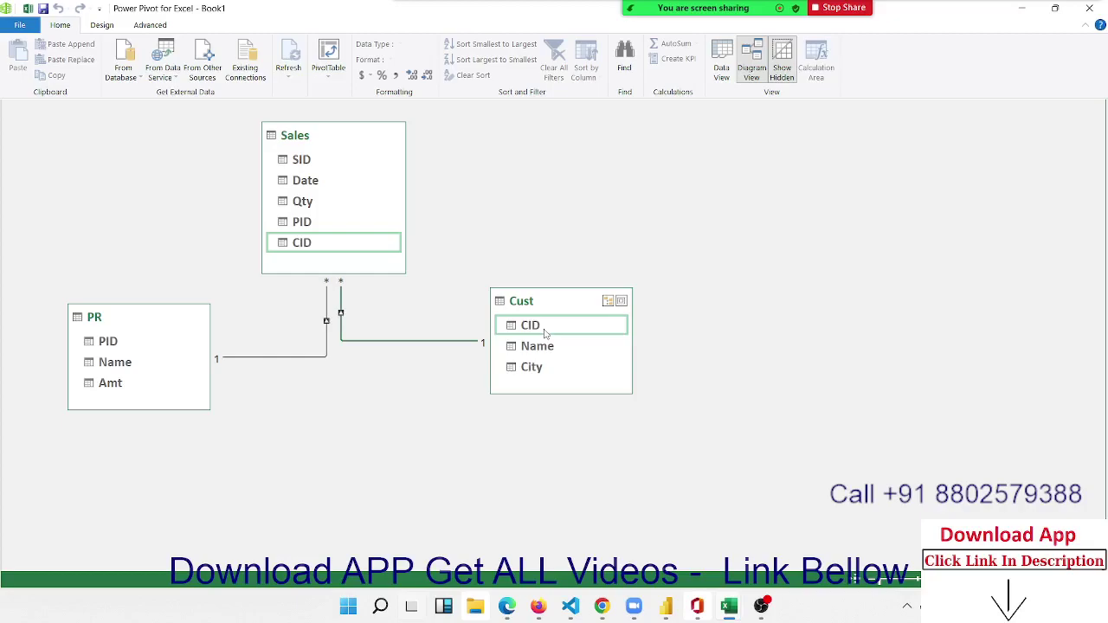
left_click(277, 415)
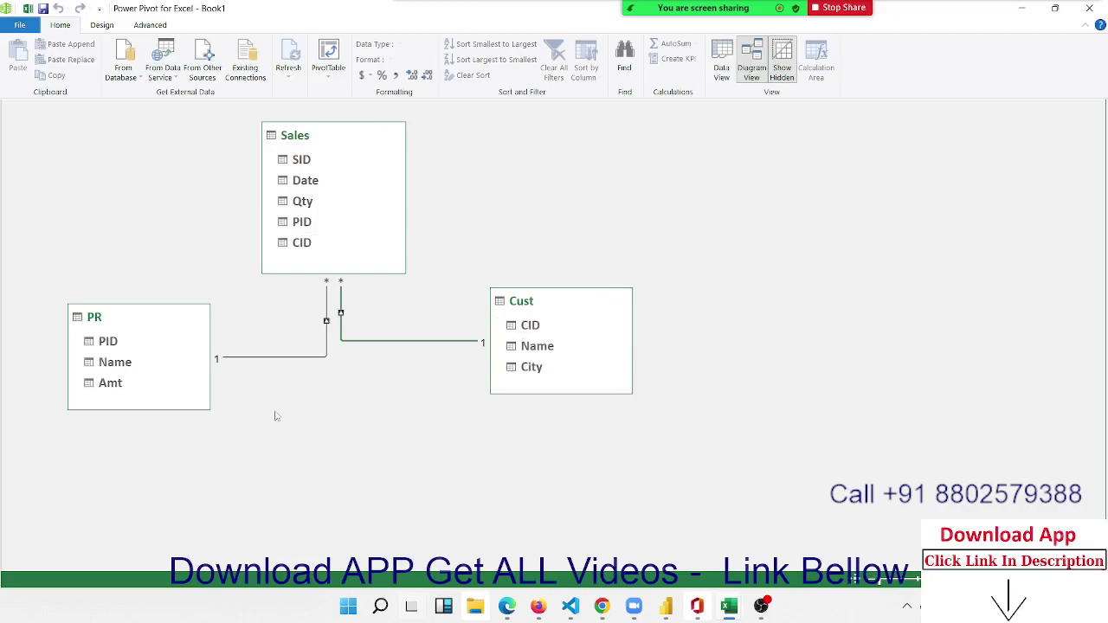
left_click(450, 341)
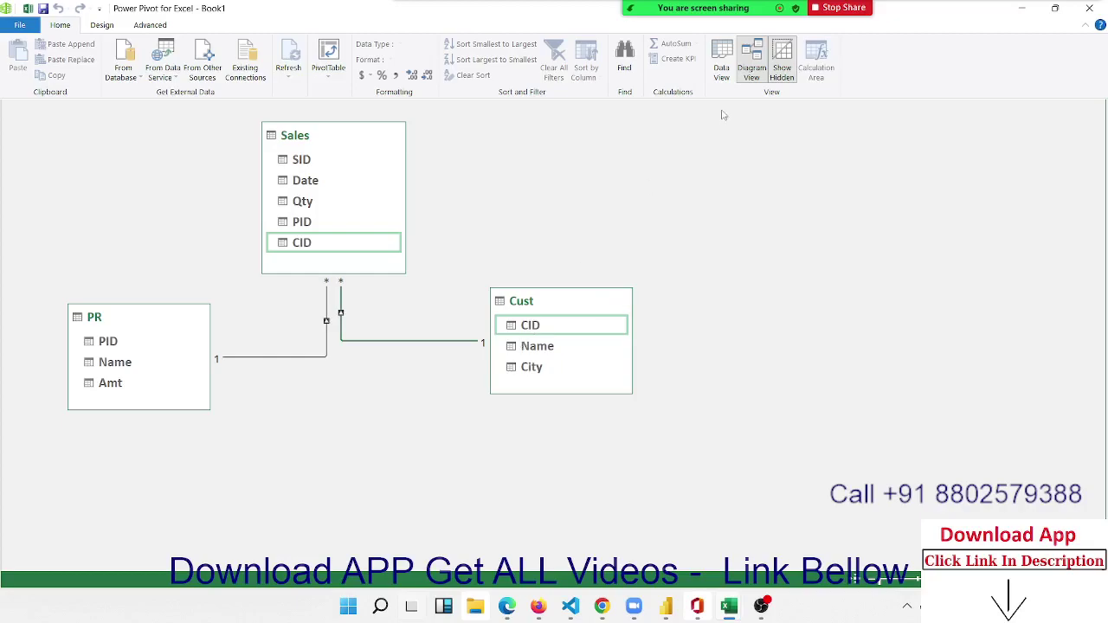
left_click(717, 83)
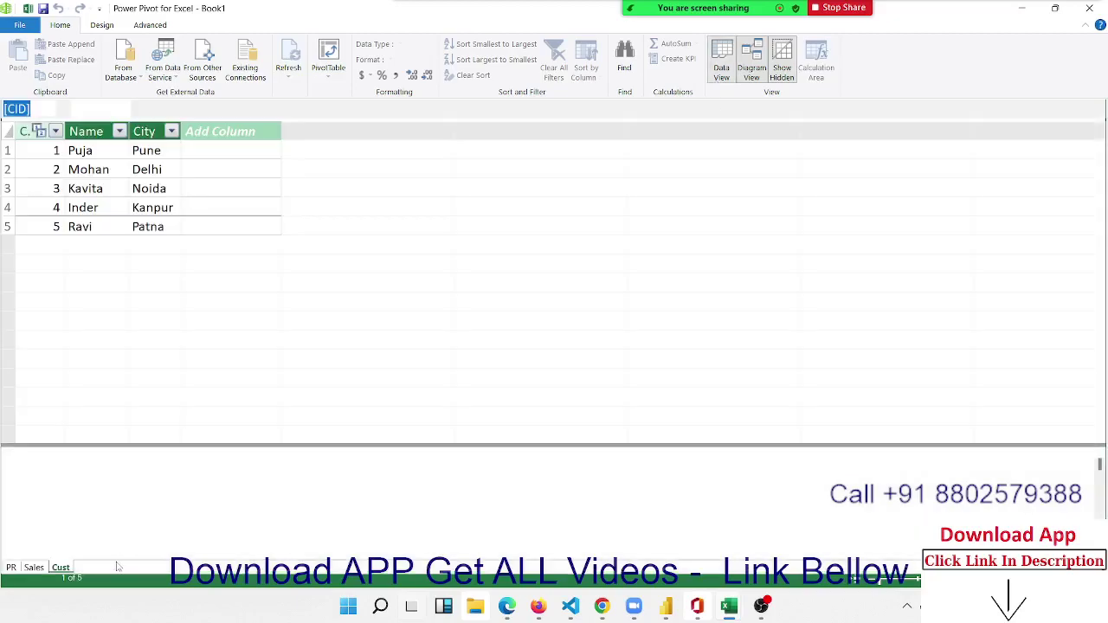
Add a new column named Total after CID in the Sales table
left_click(37, 568)
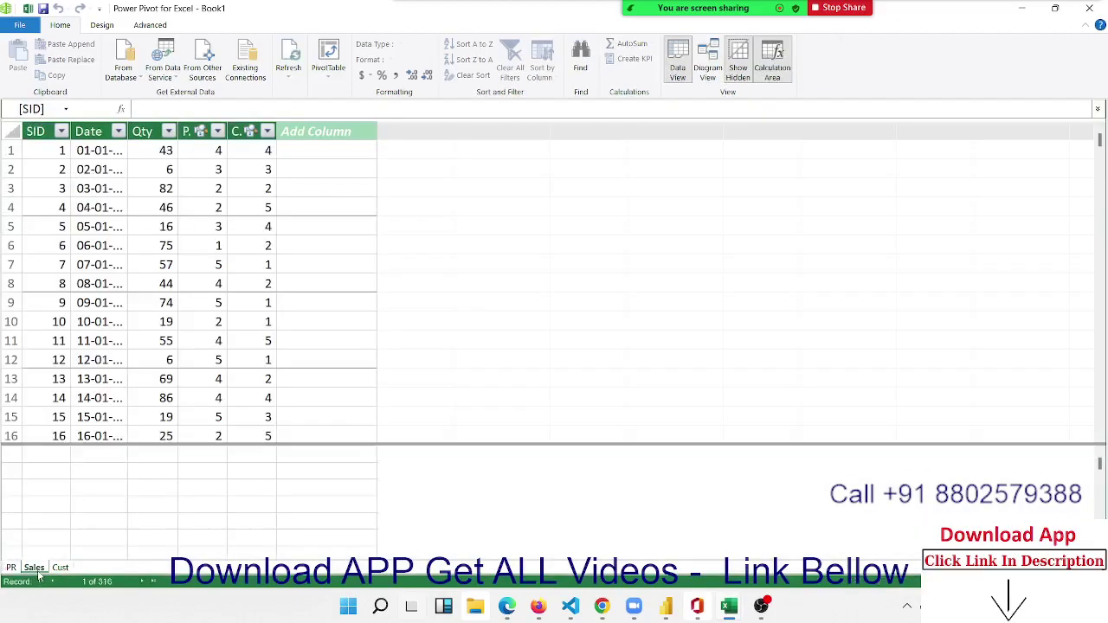
left_click(269, 190)
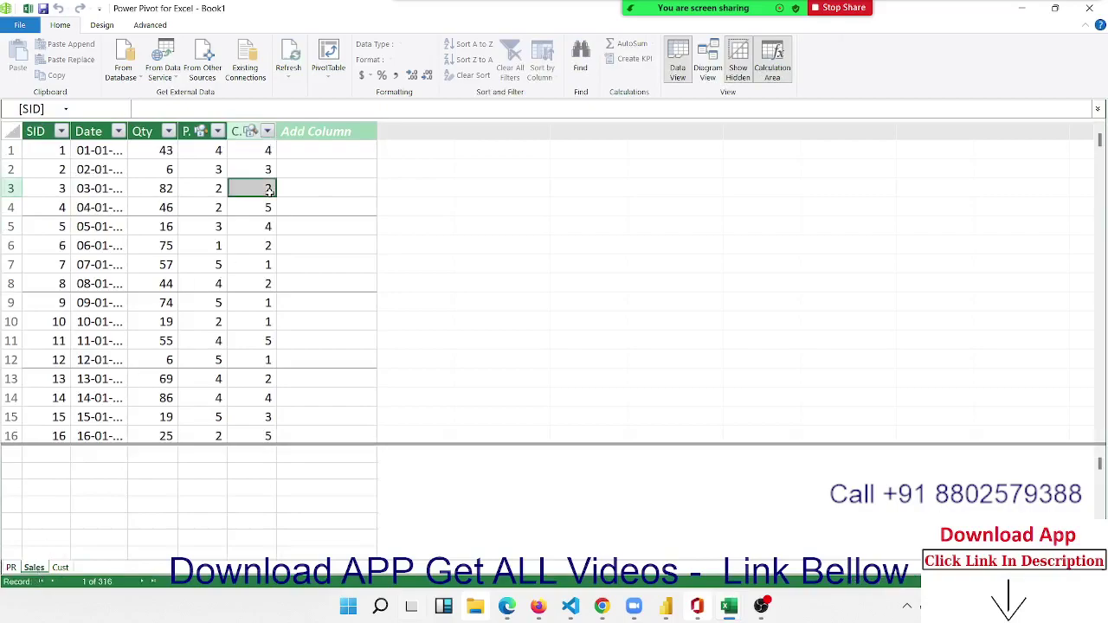
left_click(250, 133)
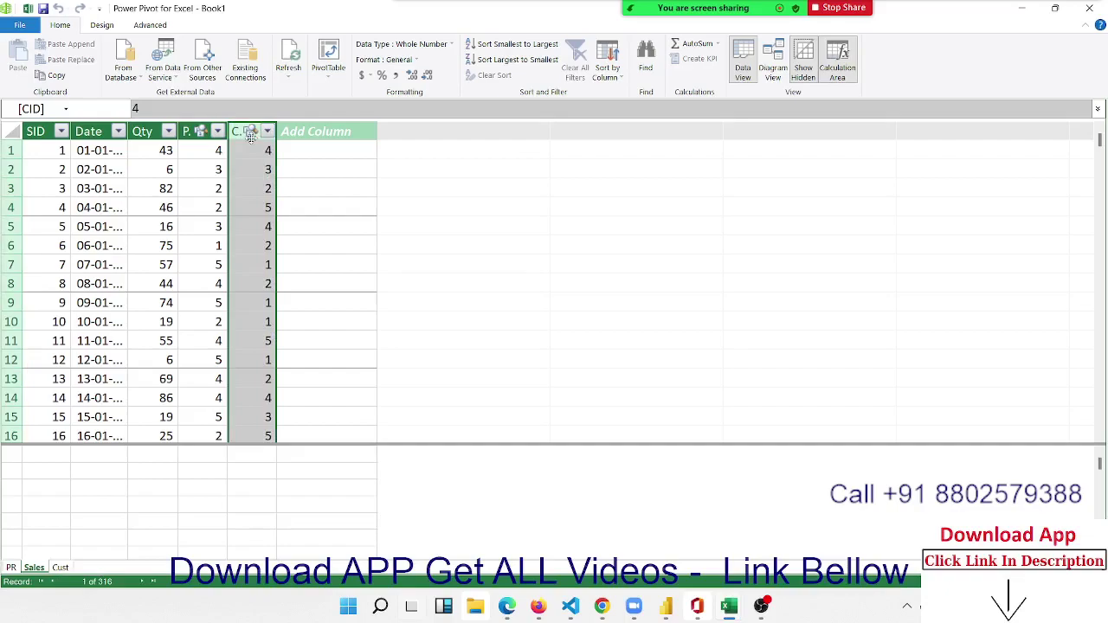
left_click(328, 131)
double_click(325, 131)
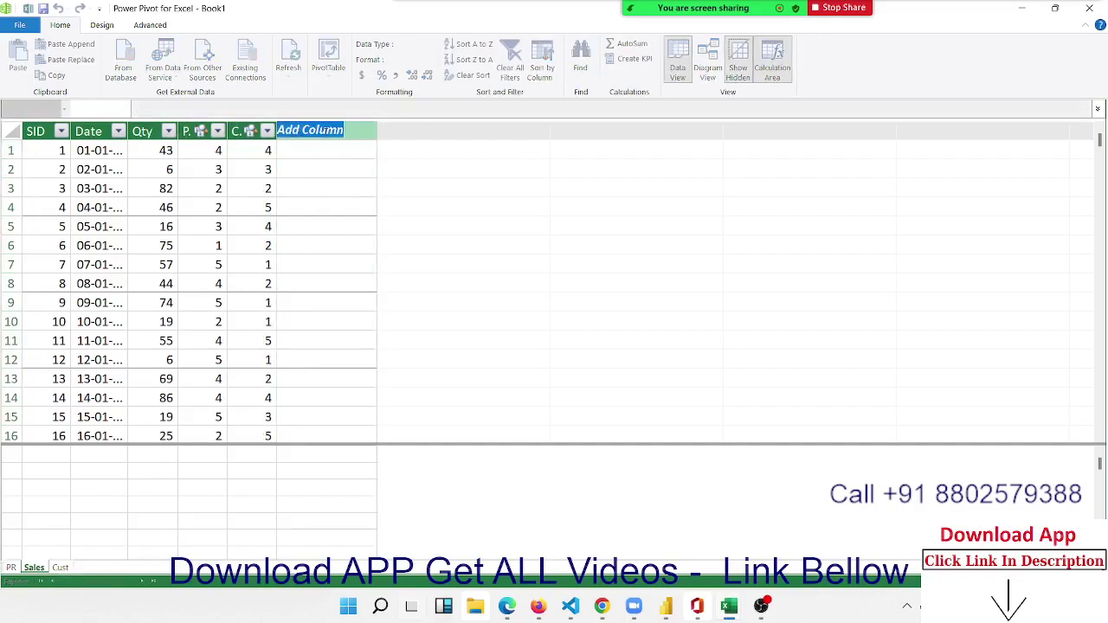
type("Total")
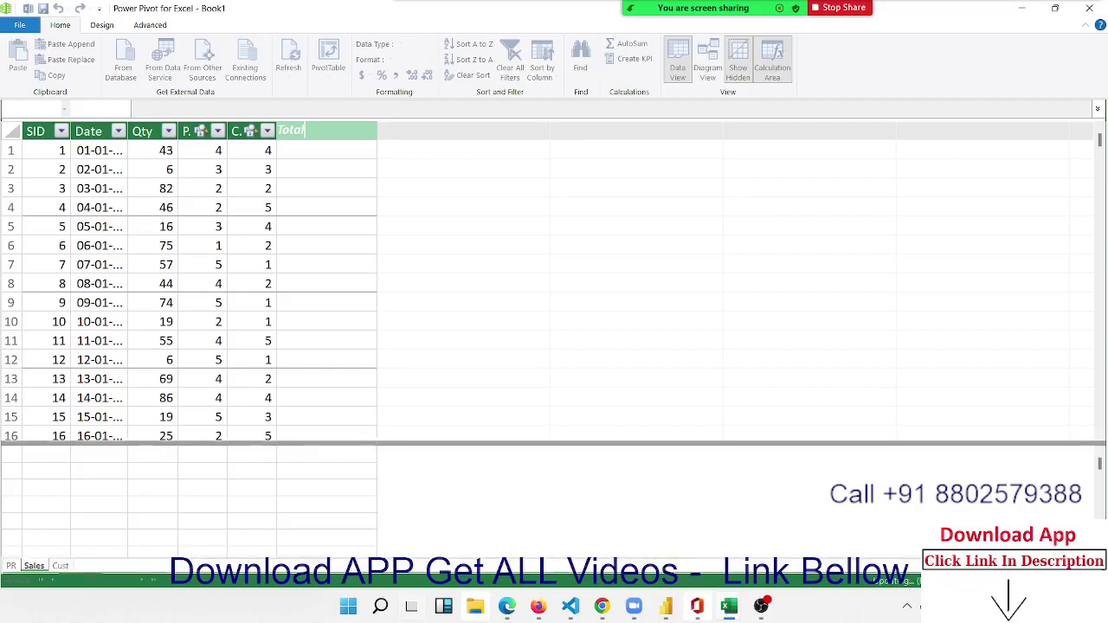
key("Return")
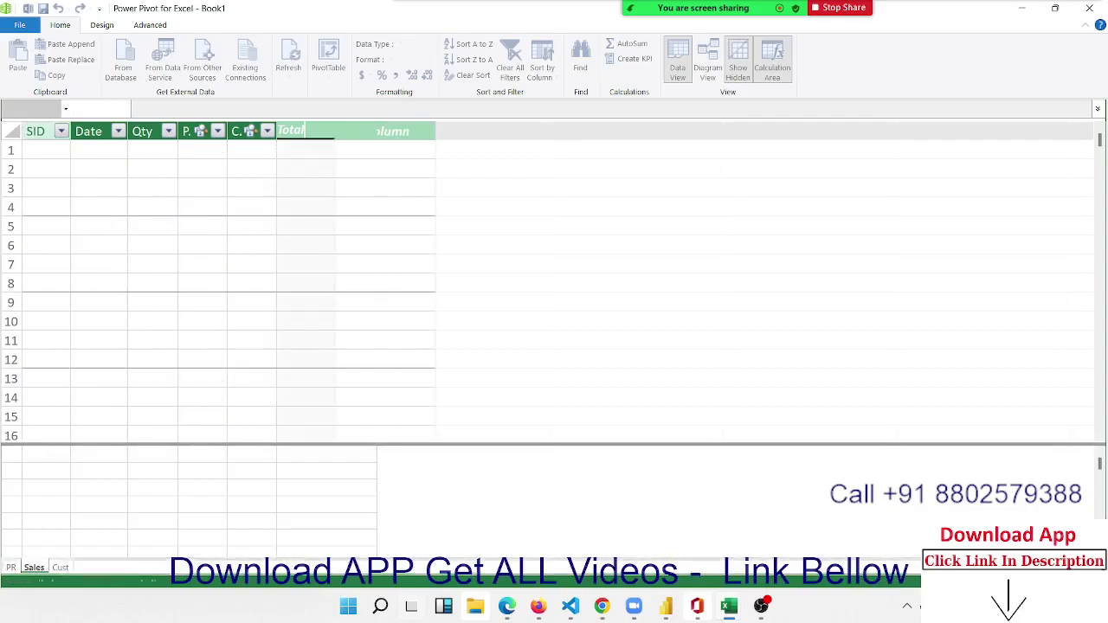
Hide the calculation area and select the first Total cell
left_click(314, 148)
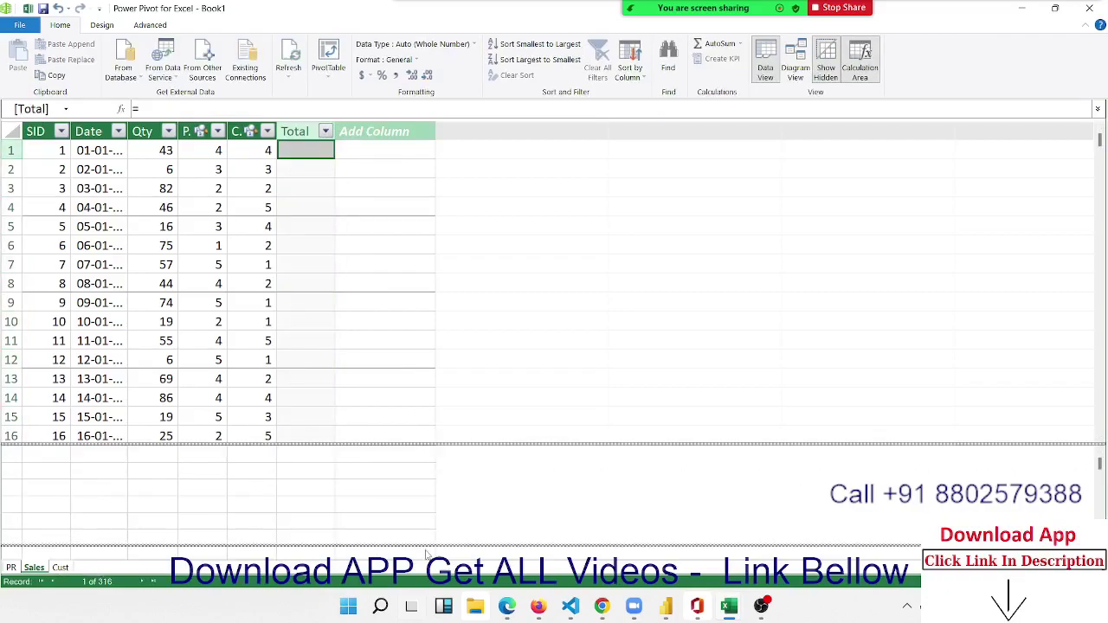
left_click_drag(426, 543, 429, 542)
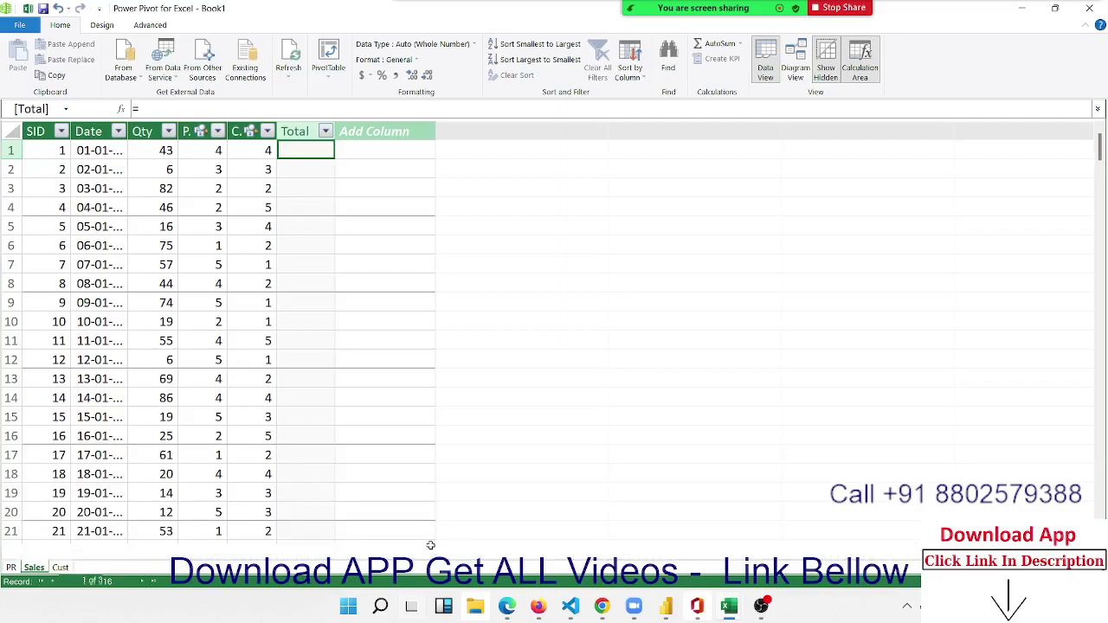
left_click_drag(430, 545, 431, 559)
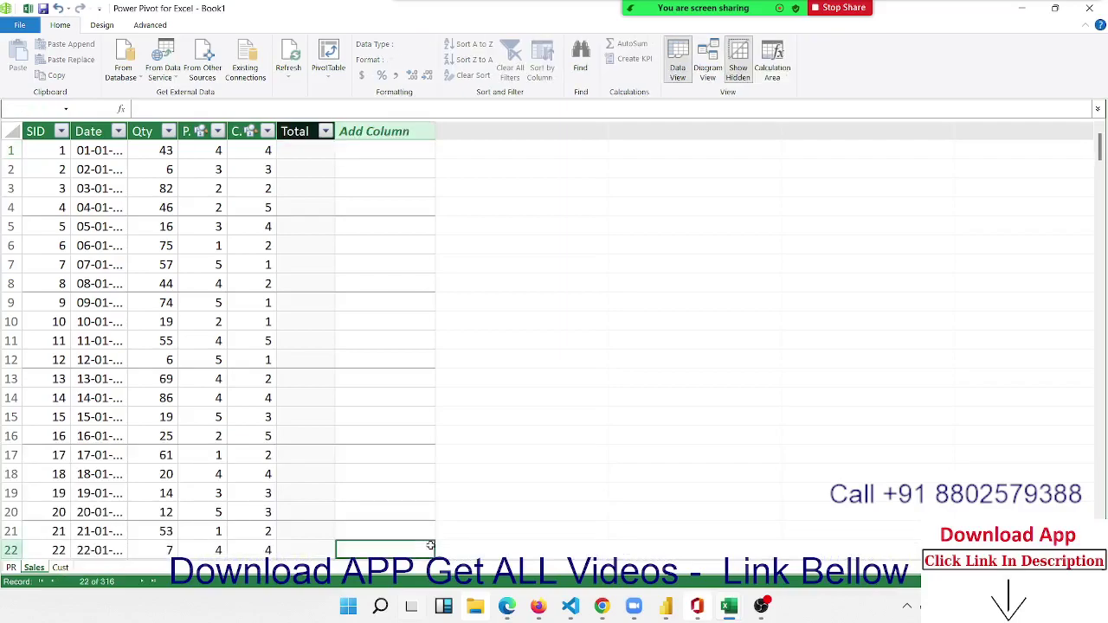
left_click(308, 161)
left_click(309, 148)
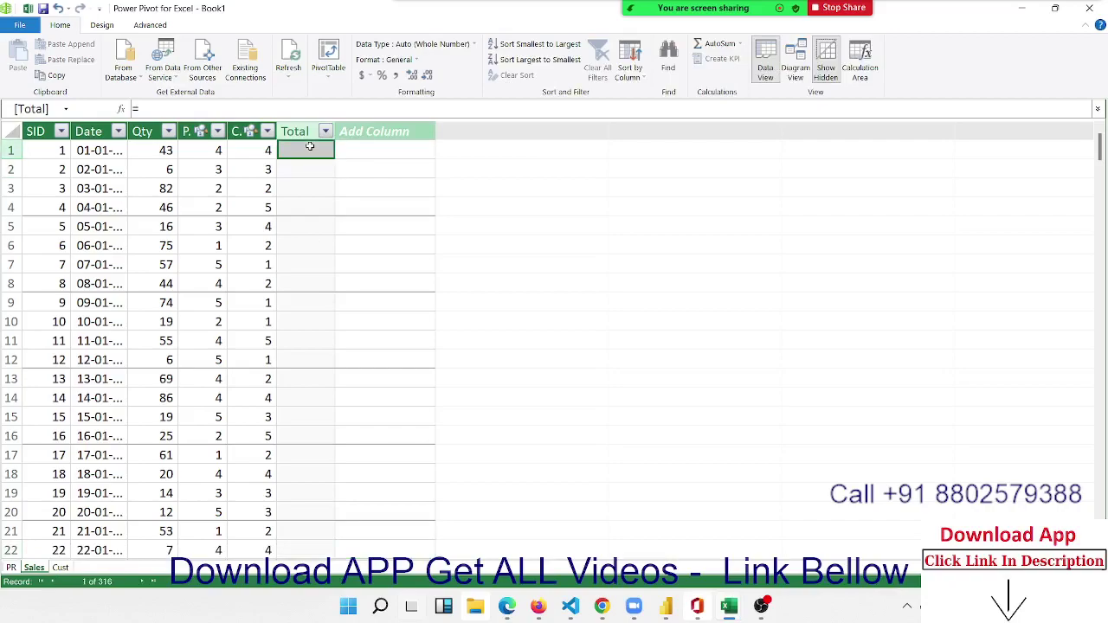
Begin the Total formula as =RELATED(PR[Amt]) using the autocomplete suggestions
type("=r")
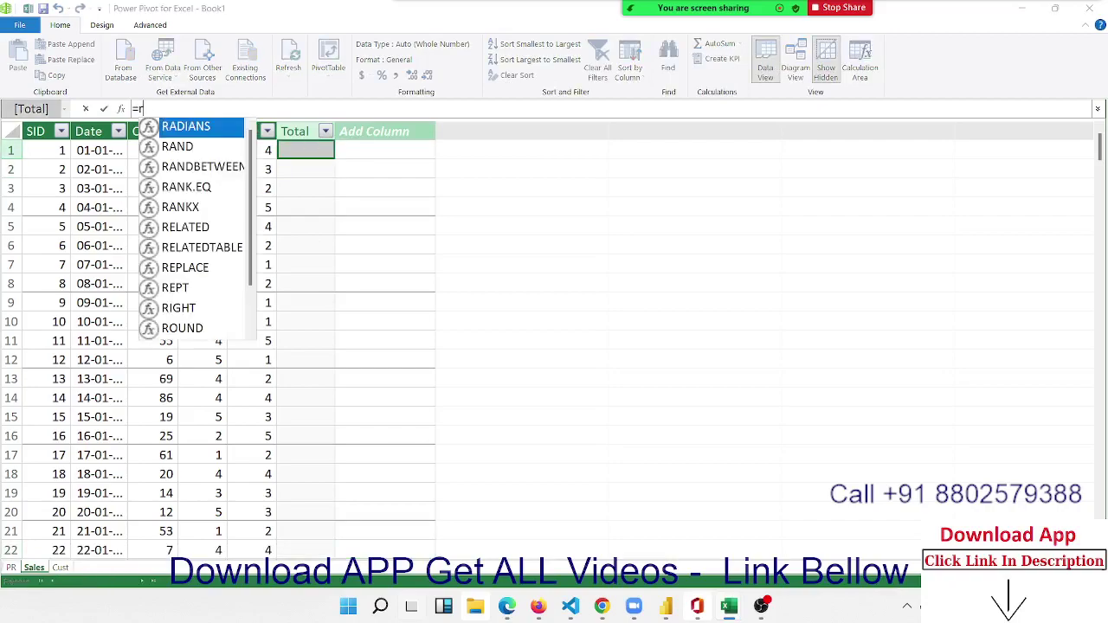
type("e")
key("Tab")
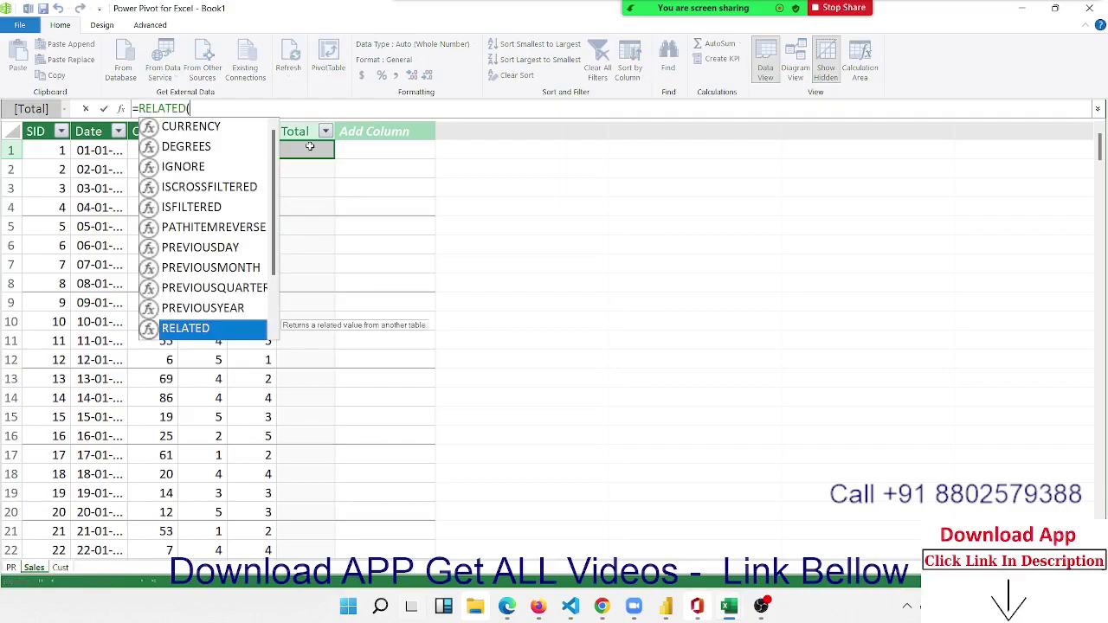
type("(")
key("Down")
key("Down")
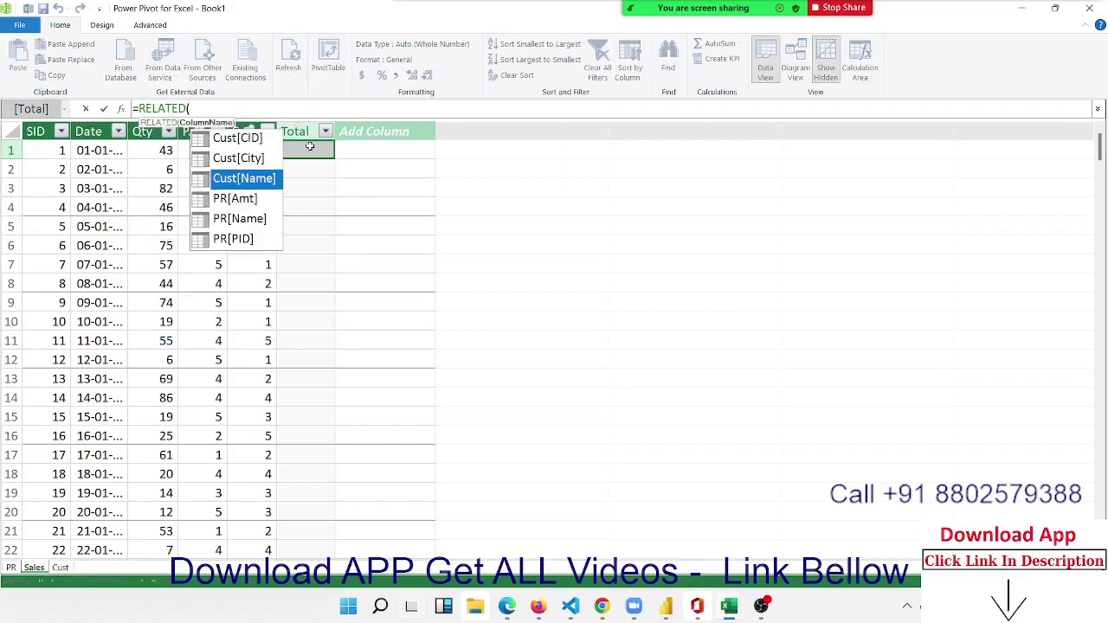
key("Up")
key("Down")
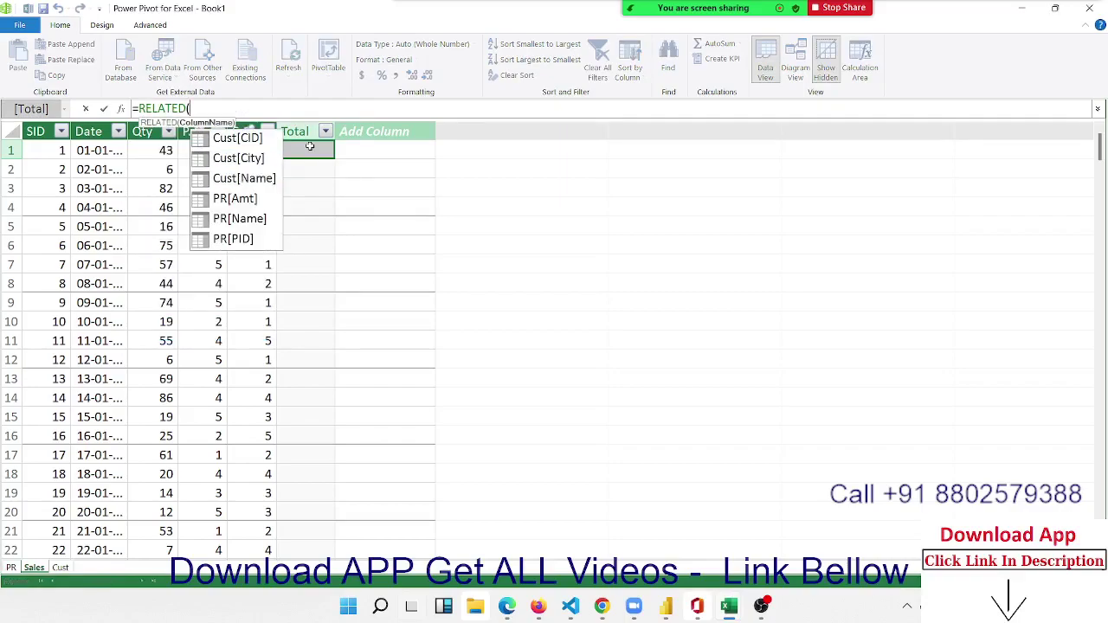
key("Down")
key("Up")
key("Up")
key("Up")
key("Down")
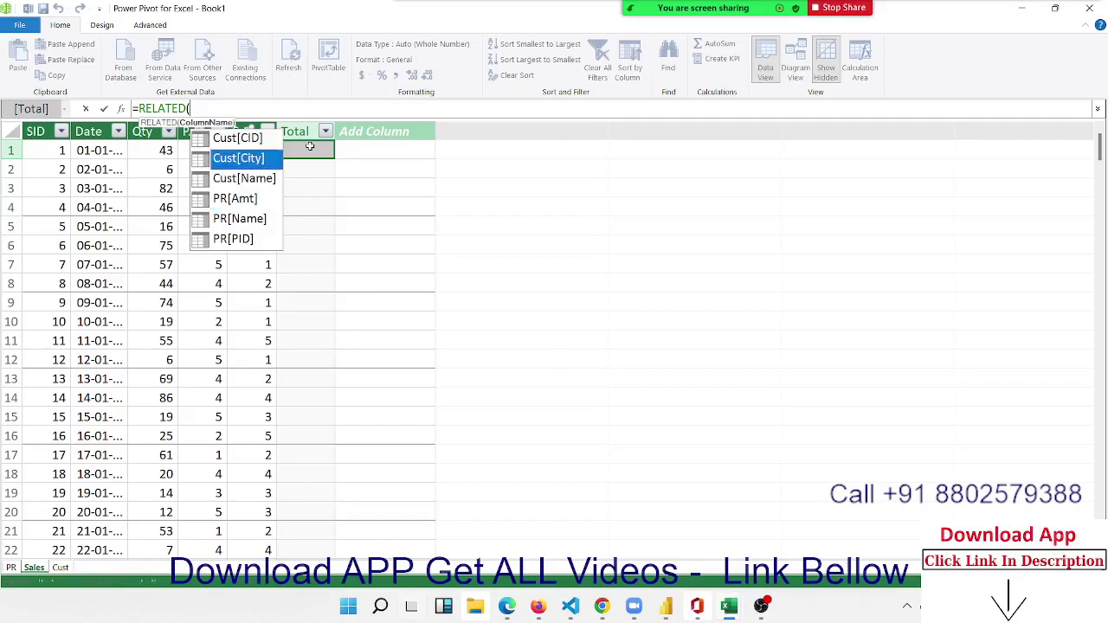
key("Down")
key("Down")
key("Tab")
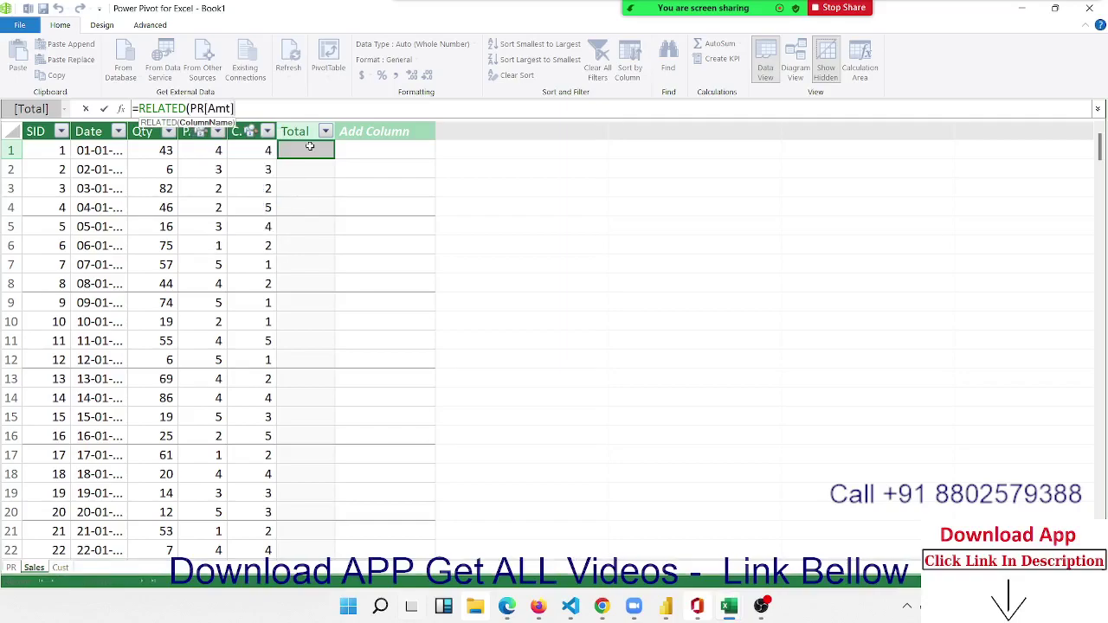
Finish the formula with *[Qty], commit it to every row, and start naming the next new column
type(")")
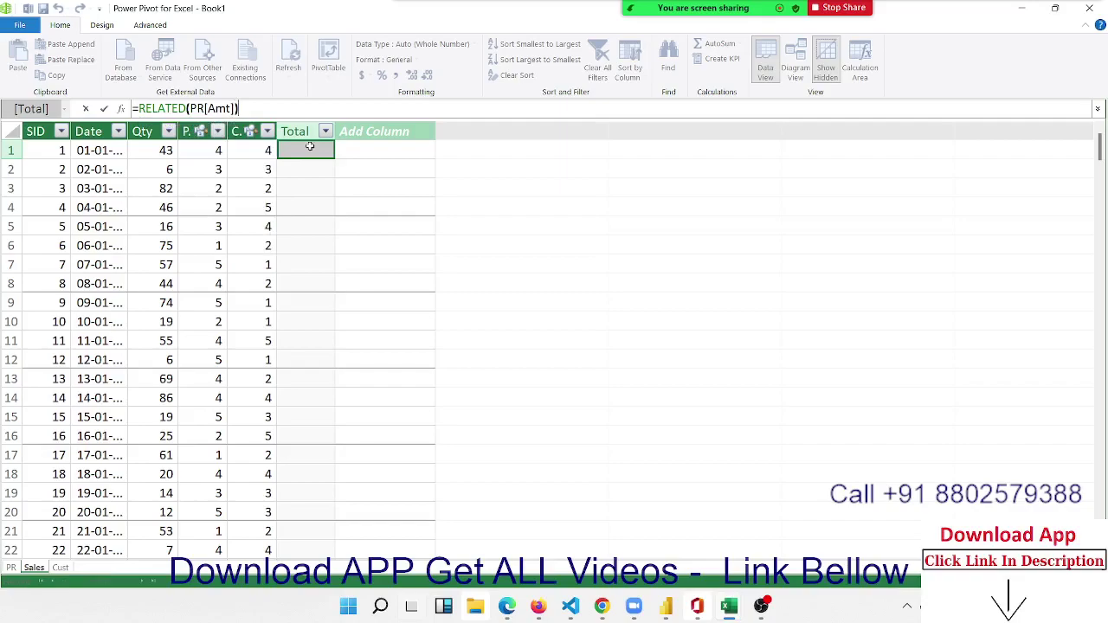
type("*q")
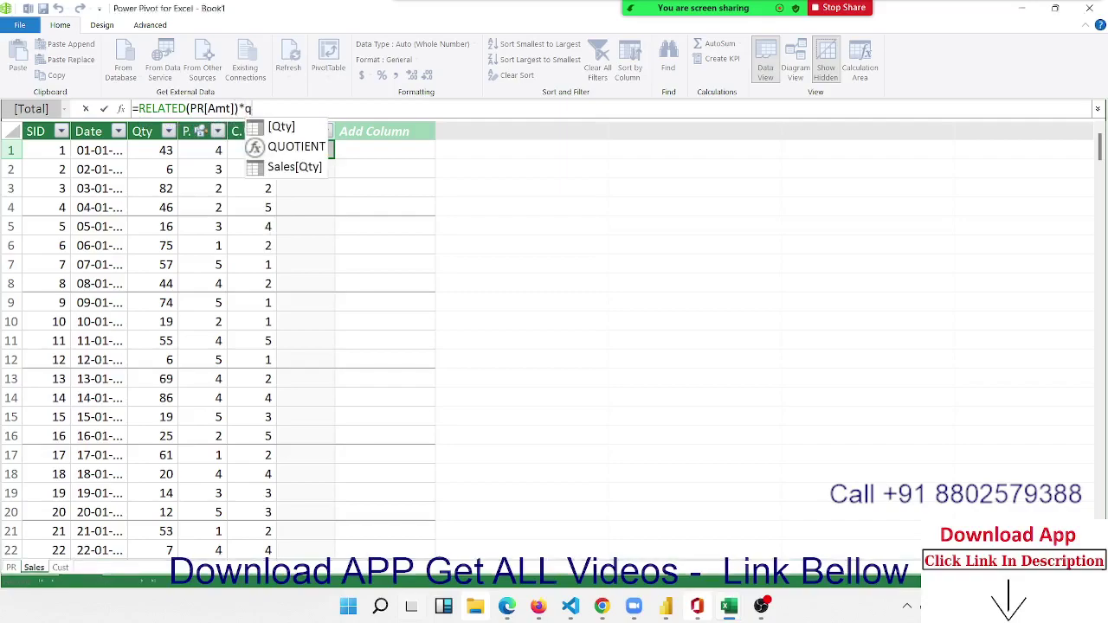
type("ty")
key("Tab")
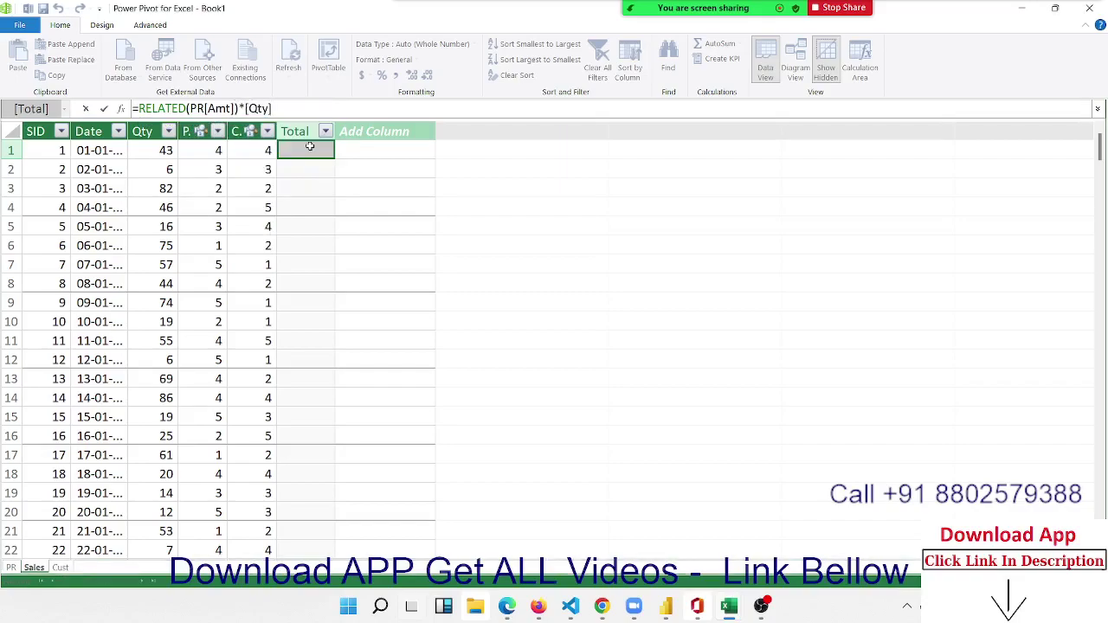
key("Return")
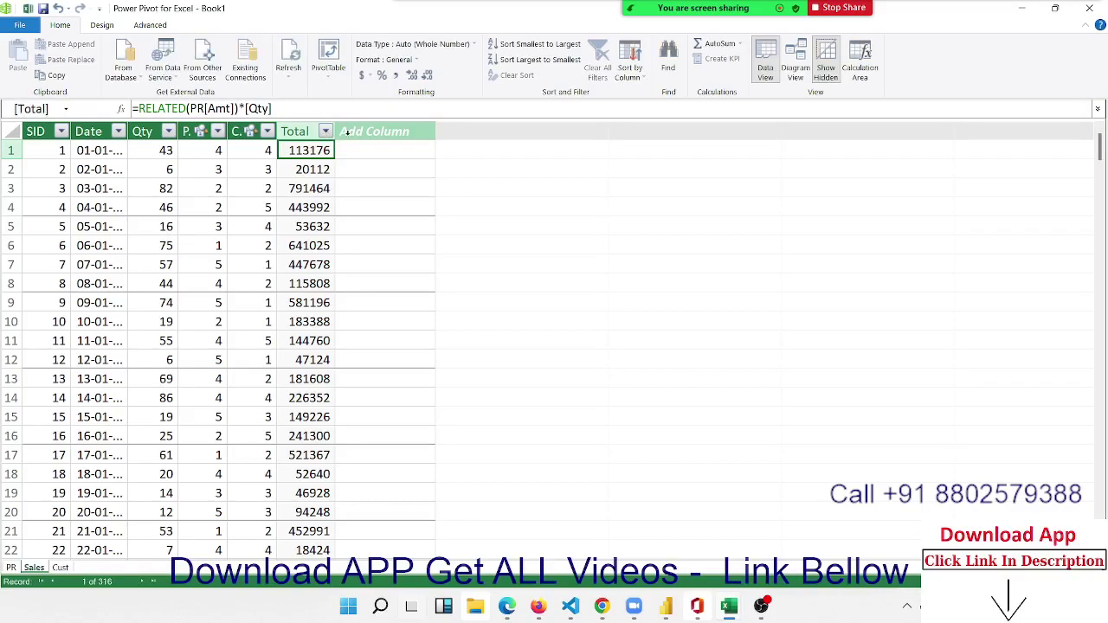
left_click(346, 131)
double_click(346, 131)
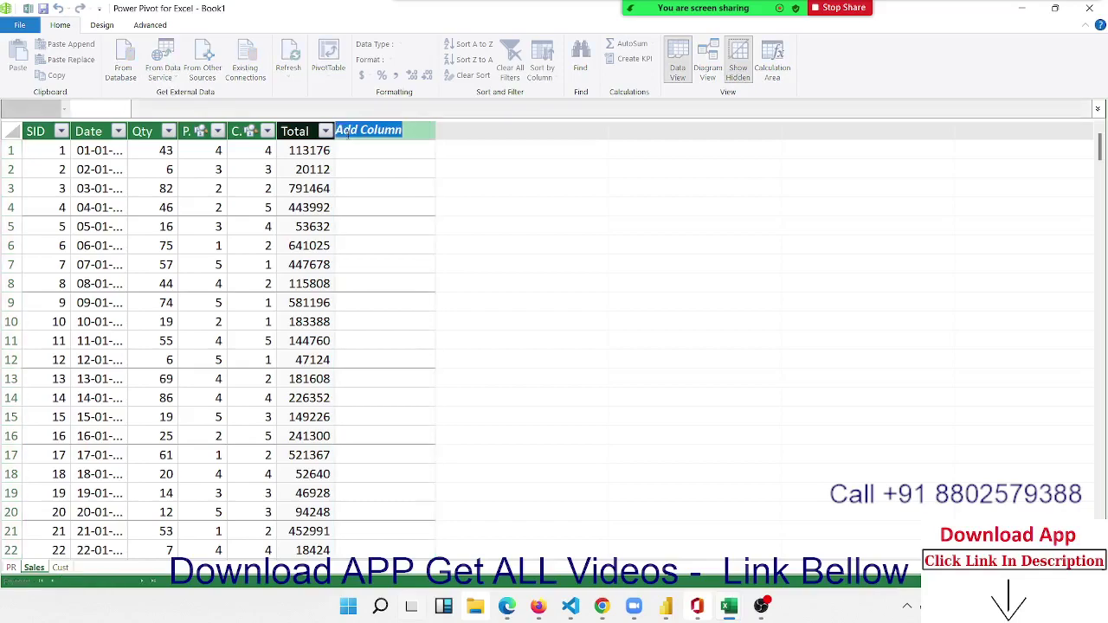
Name the new column GST and enter the formula =[Total]*18%
type("GST")
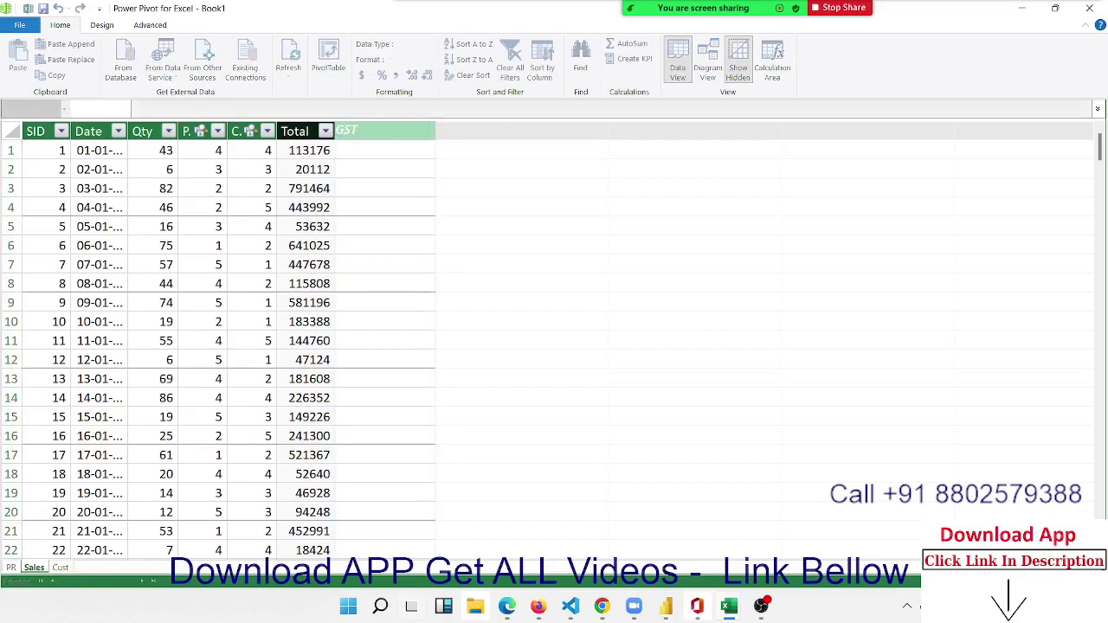
key("Return")
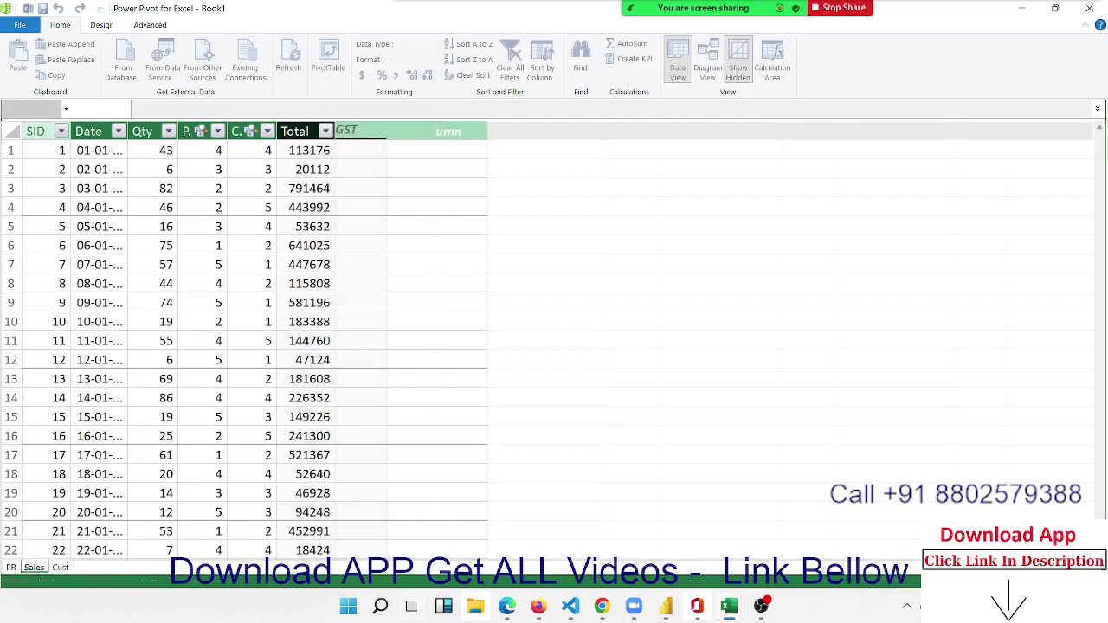
left_click(351, 148)
type("=")
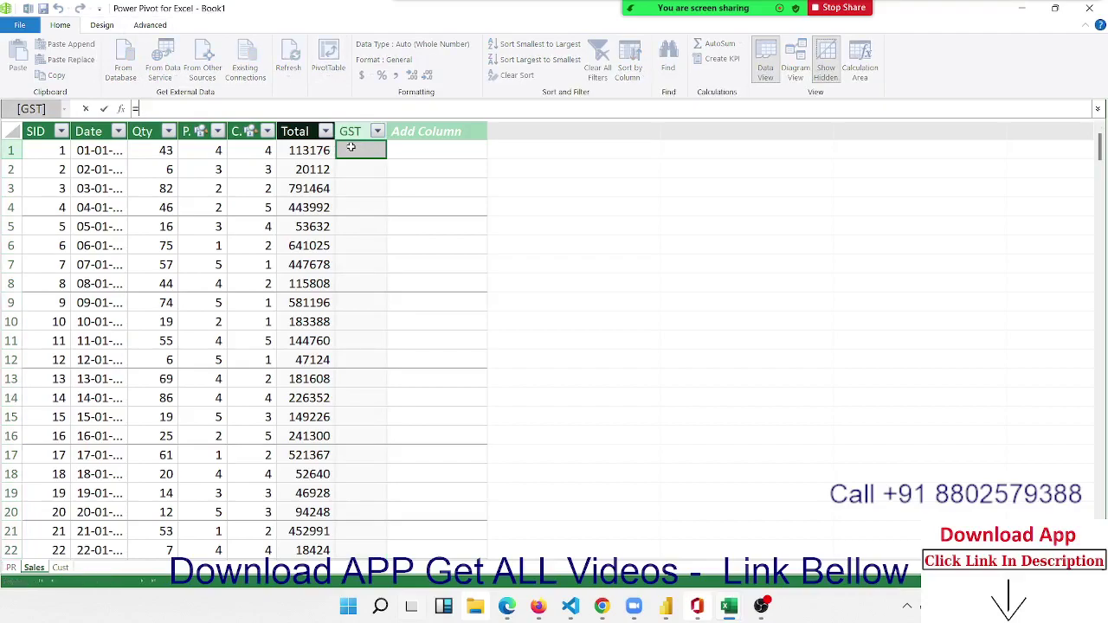
type("to")
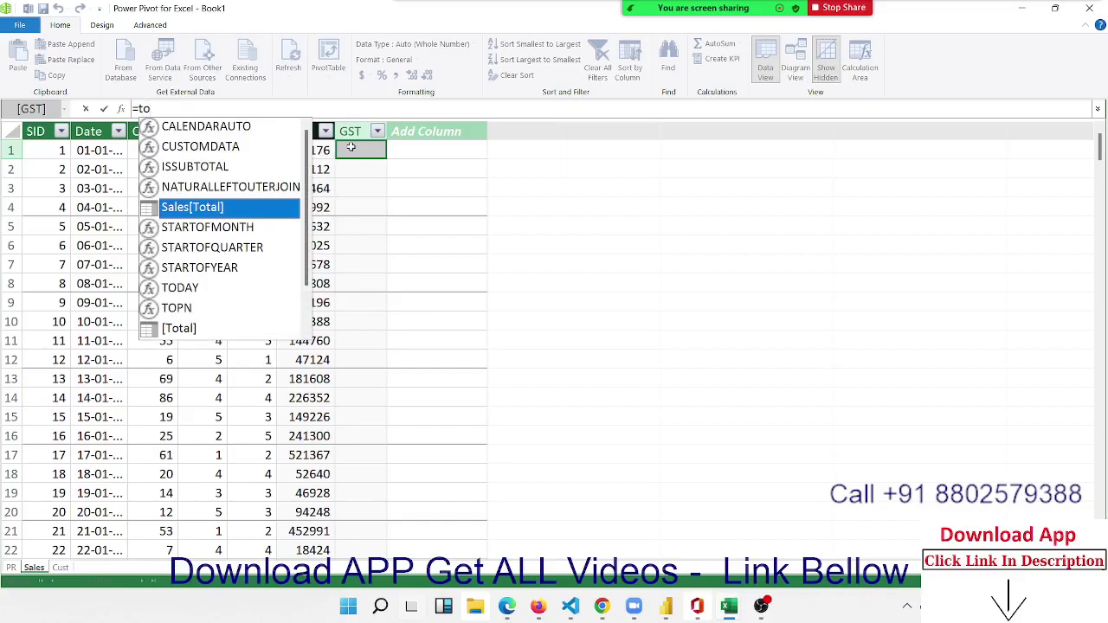
key("Down")
key("Down")
key("Down")
key("Down")
key("Down")
key("Down")
key("Tab")
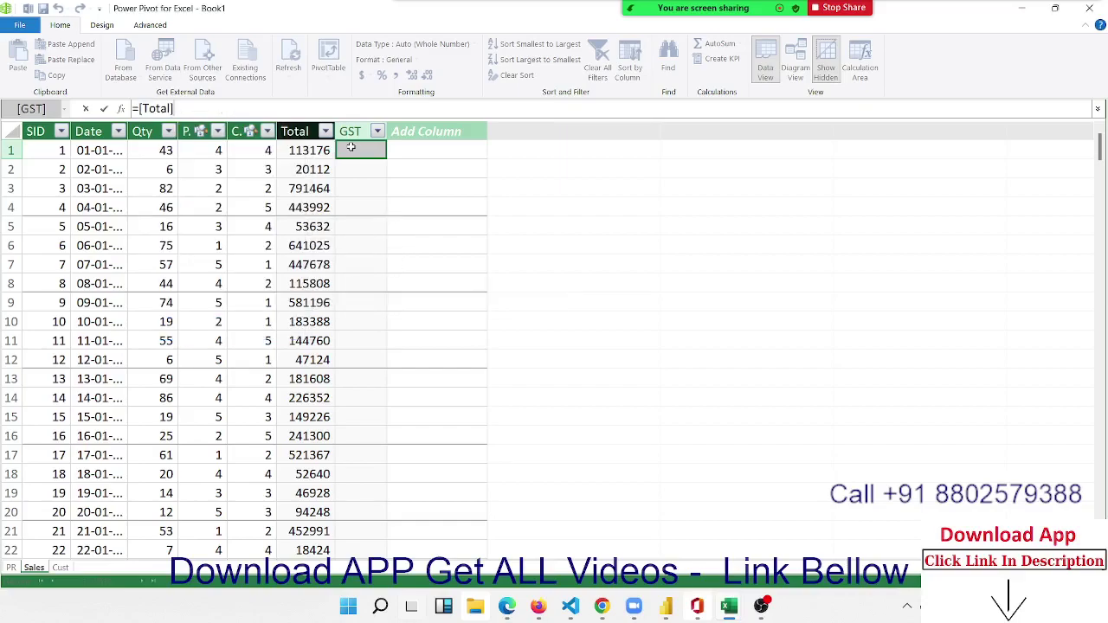
type("*18%")
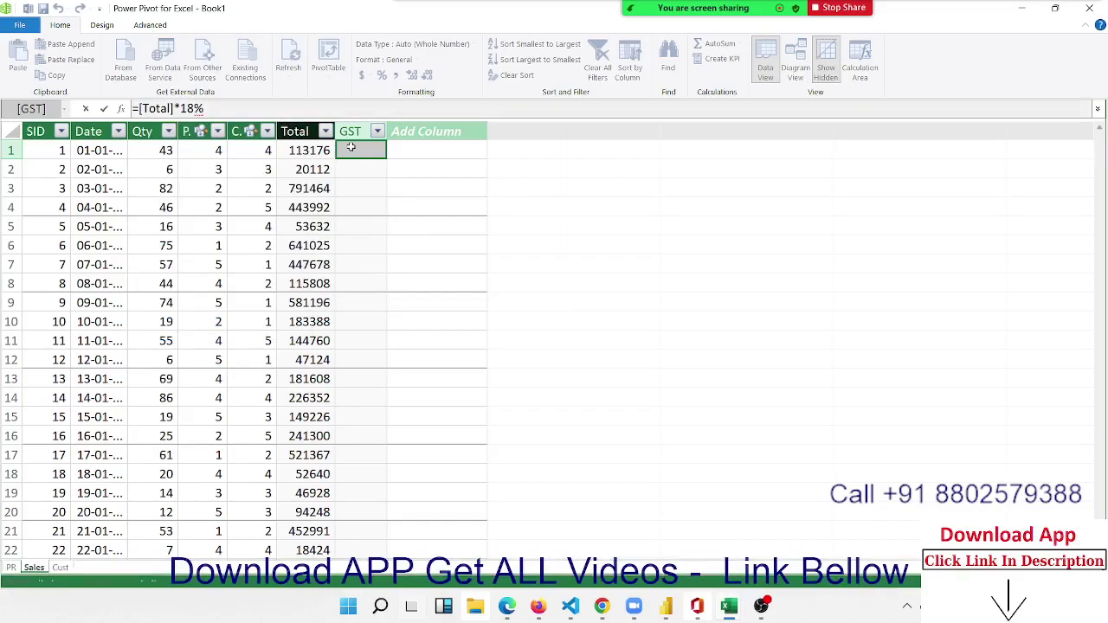
key("Return")
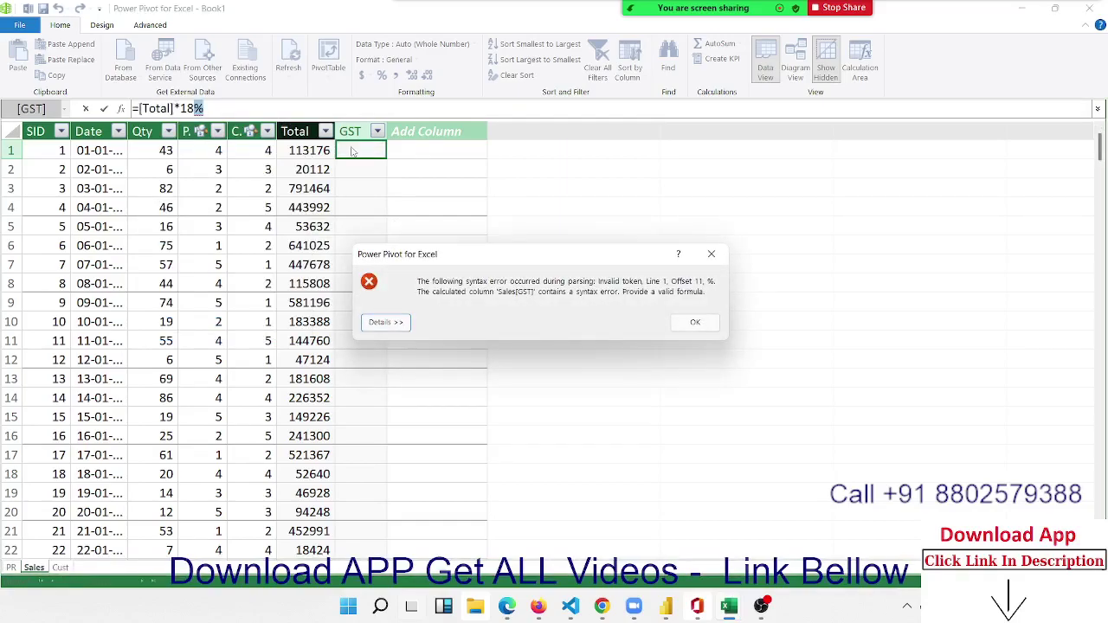
Fix the syntax error by changing 18% to 0.18, giving 20371.68 for the first sale
key("Return")
key("BackSpace")
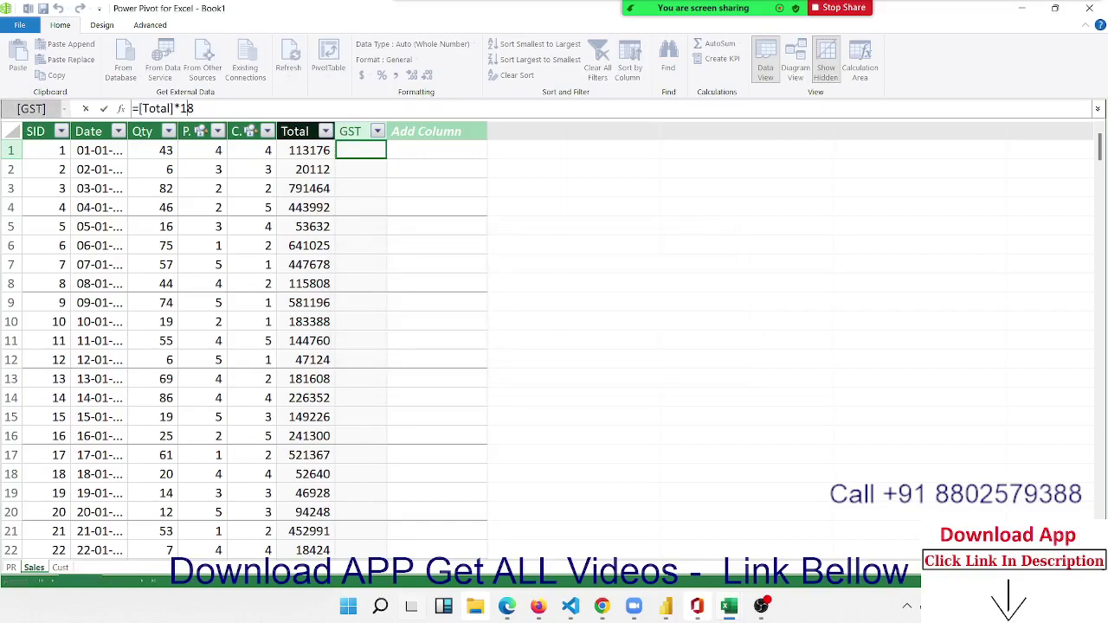
key("Left")
type("0.")
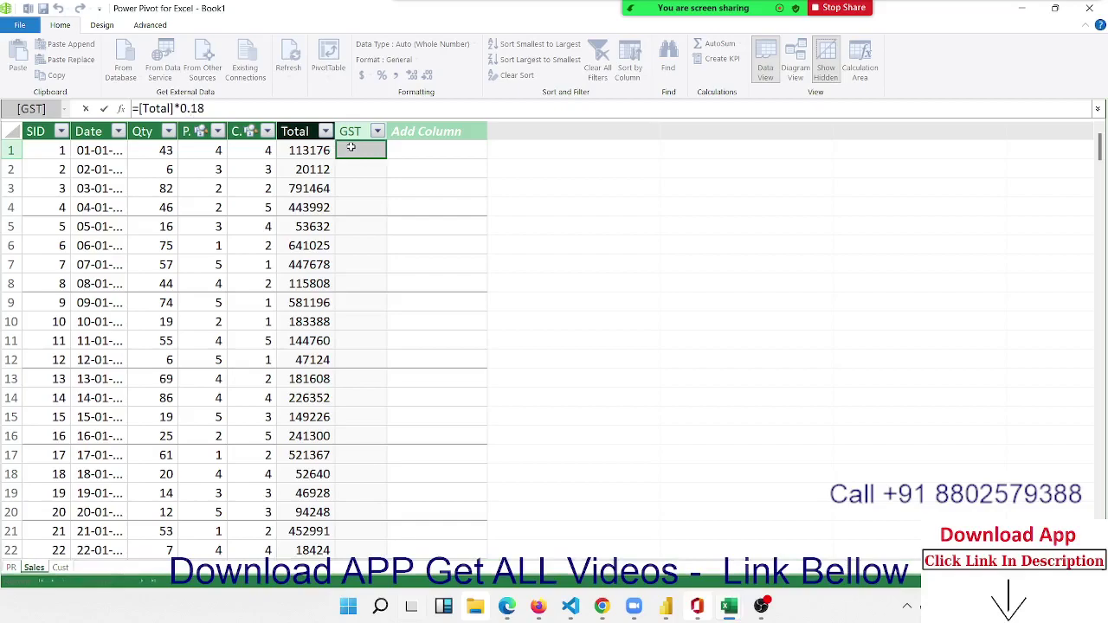
key("Return")
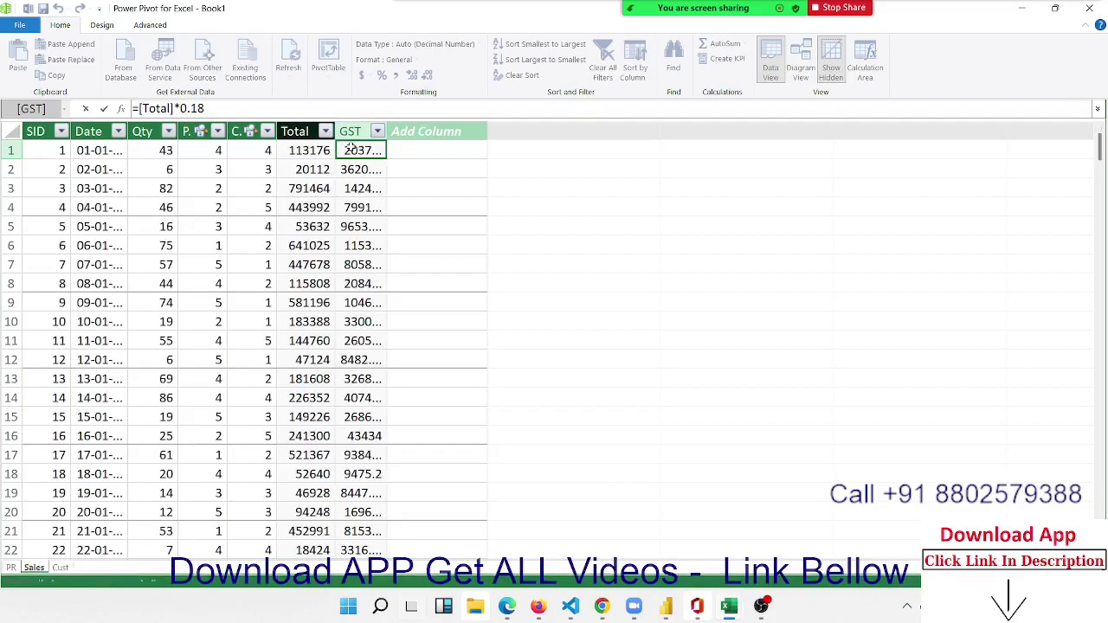
left_click(350, 150)
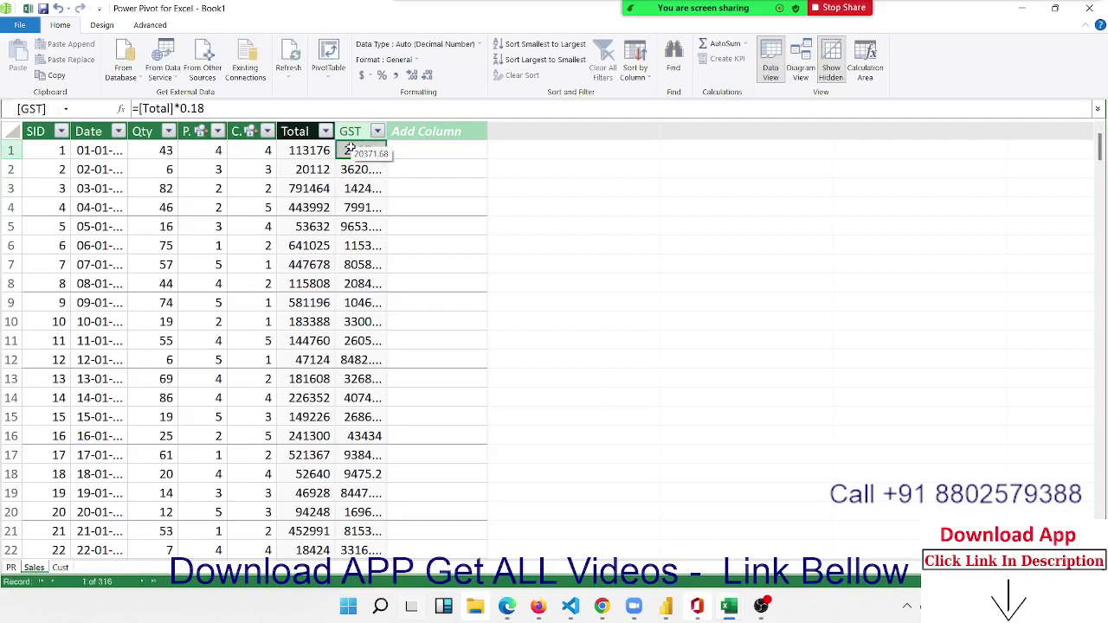
key("ctrl+space")
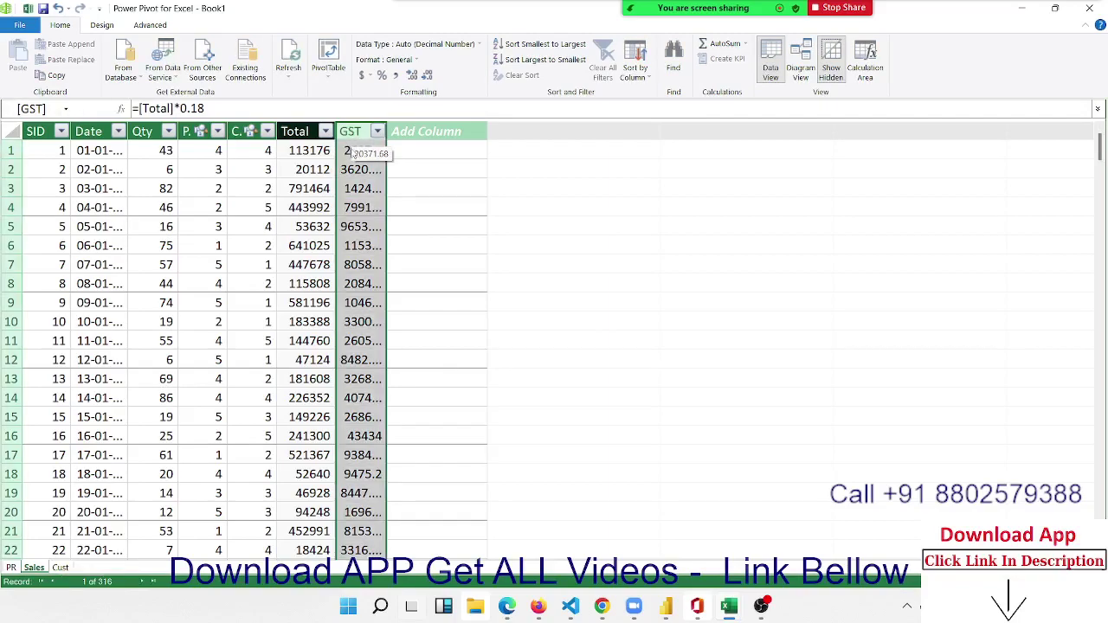
left_click(350, 149)
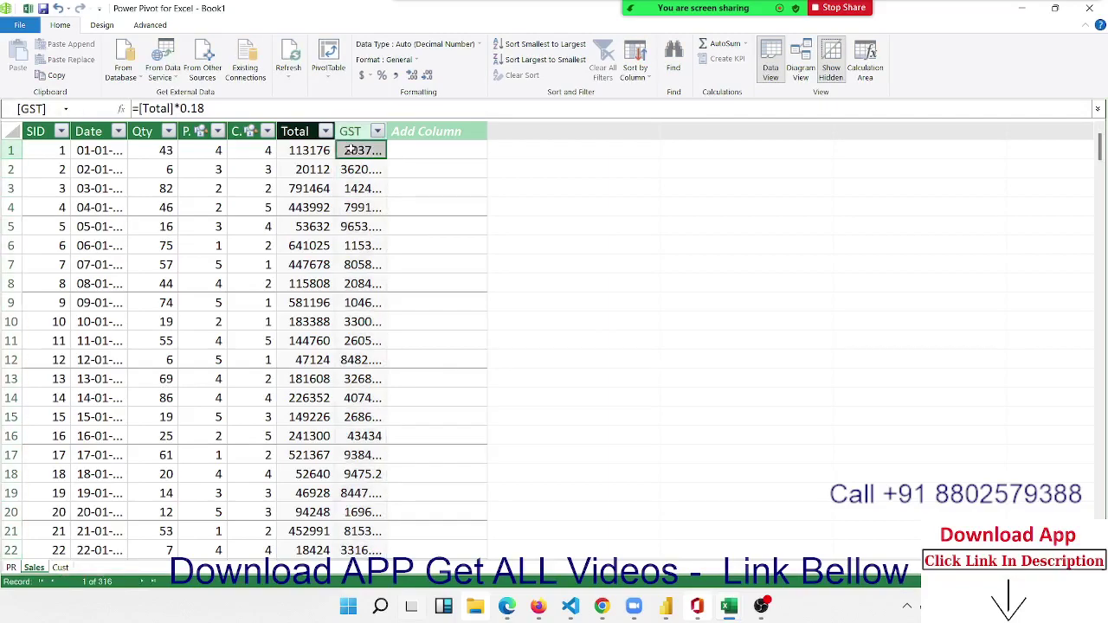
left_click(412, 158)
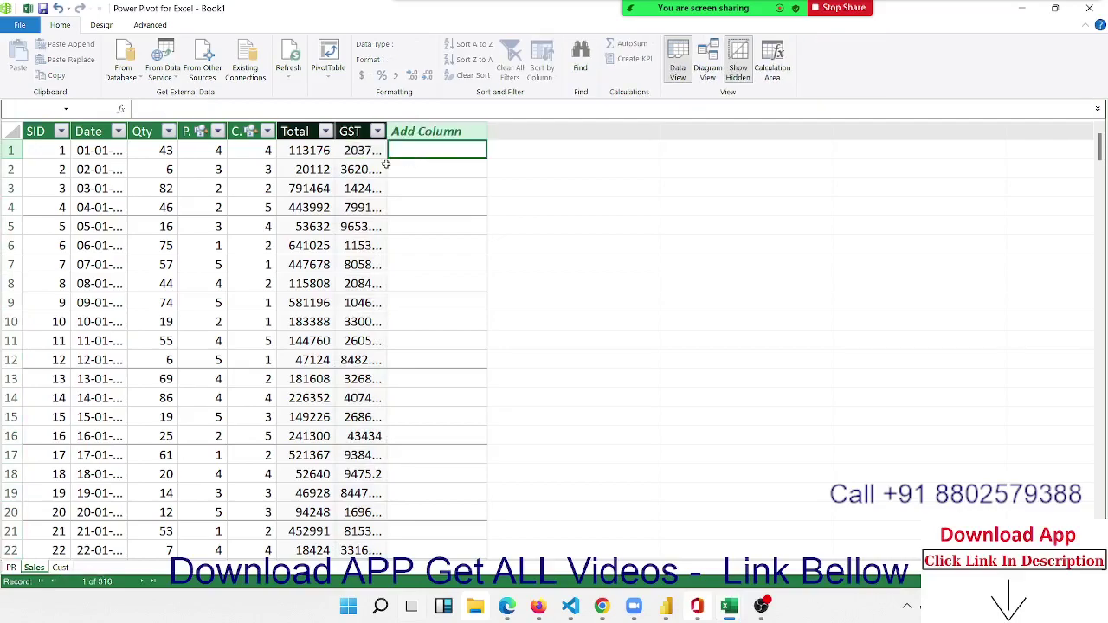
Insert a PivotTable from the Data Model on a new worksheet
left_click(372, 168)
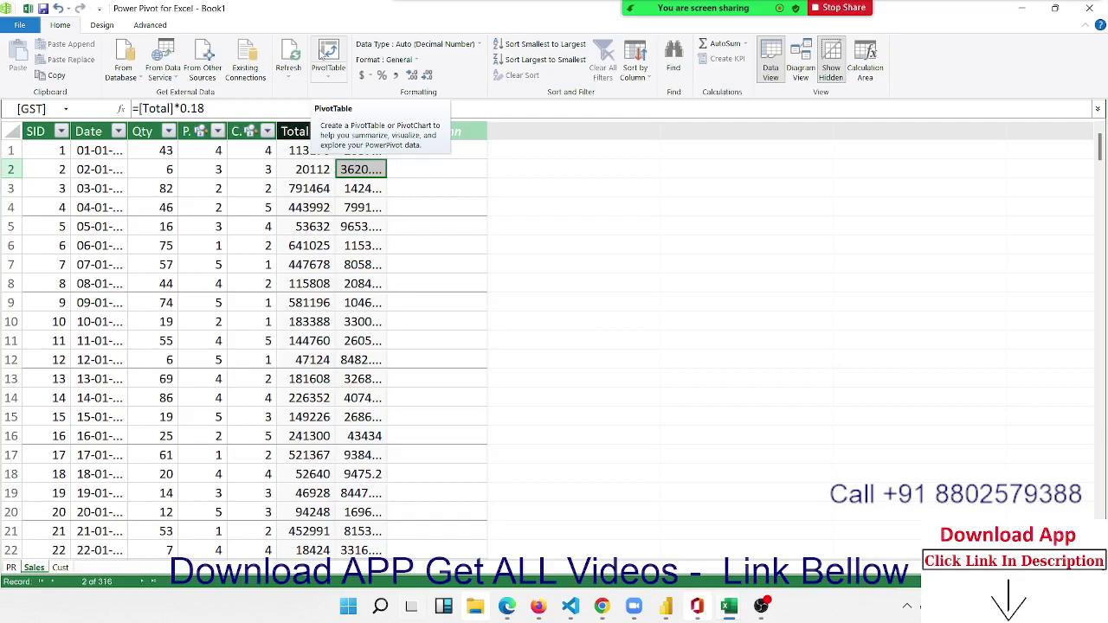
left_click(323, 52)
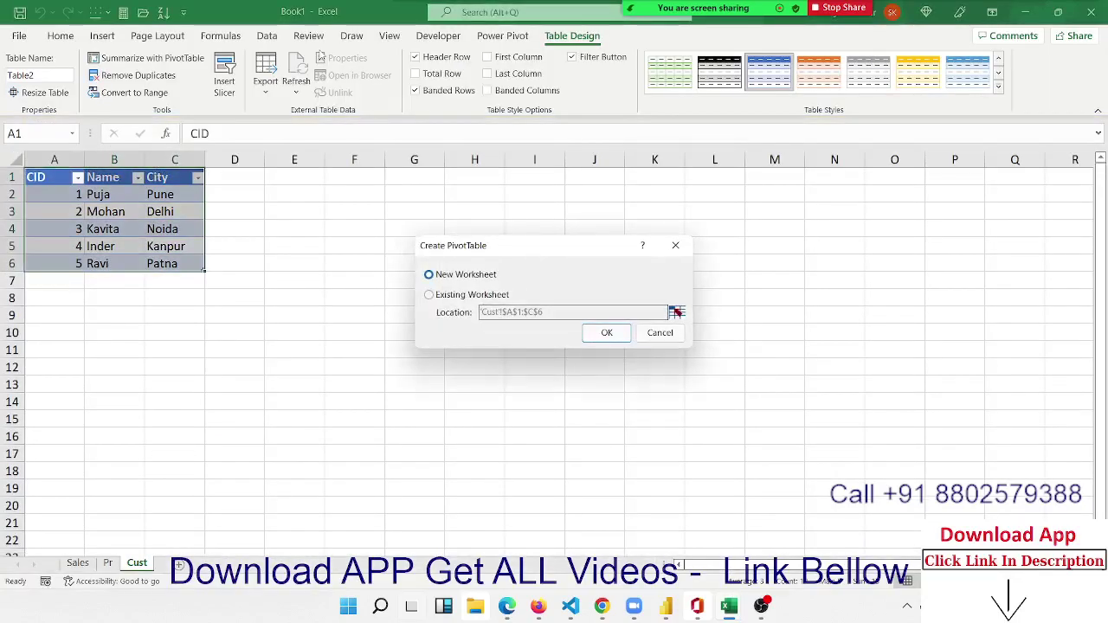
left_click(606, 332)
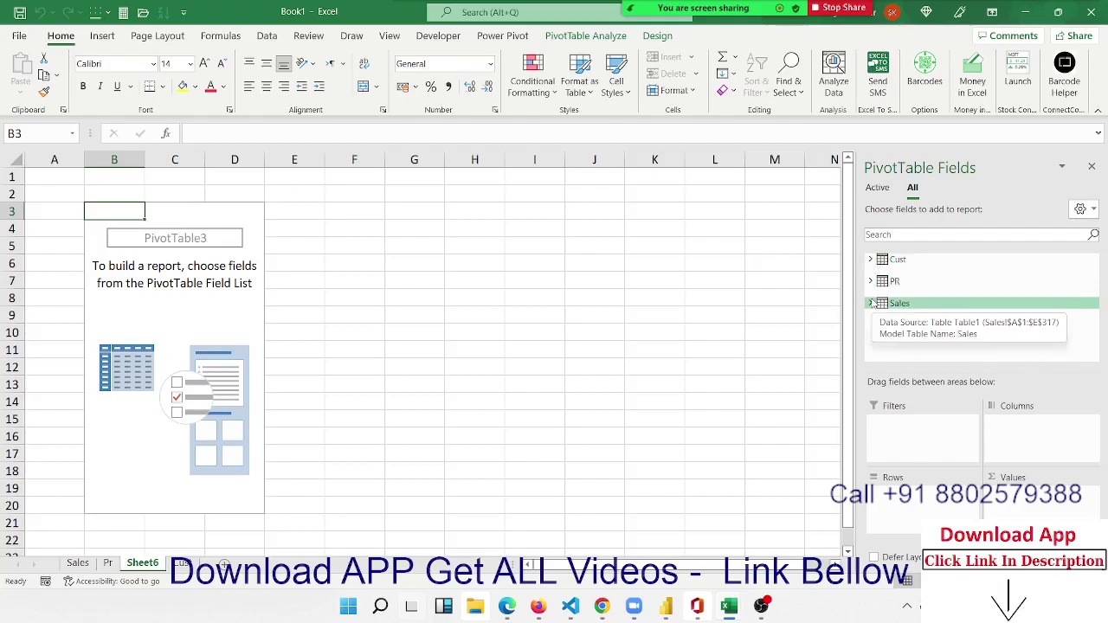
Put PR Name in Columns, Cust Name in Rows and Sales Total in Values
left_click(871, 284)
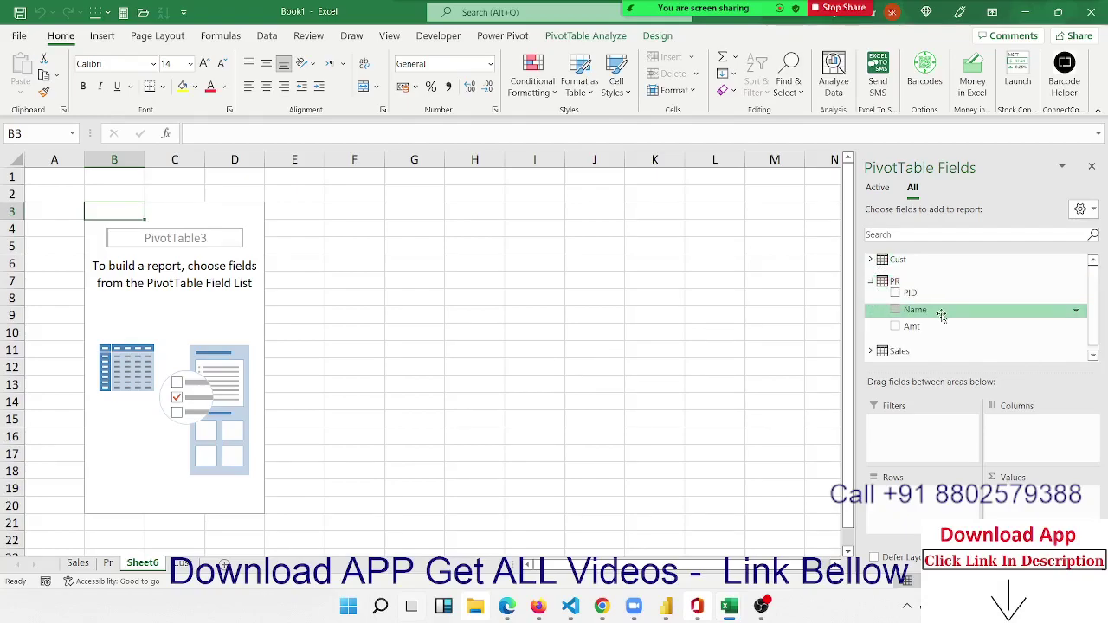
left_click_drag(942, 315, 1038, 428)
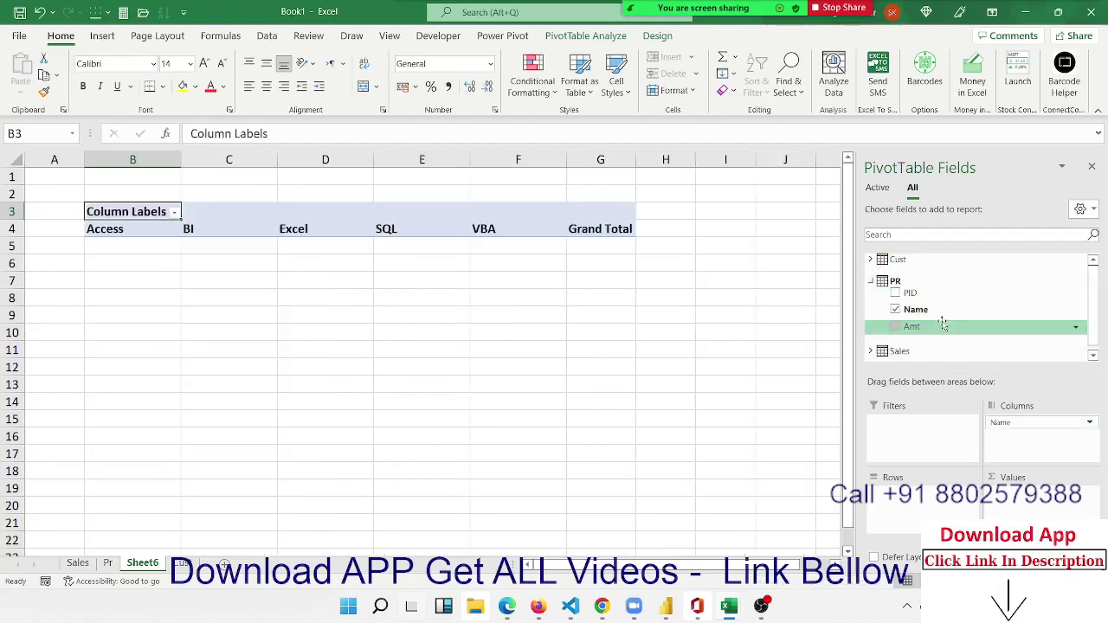
left_click(870, 260)
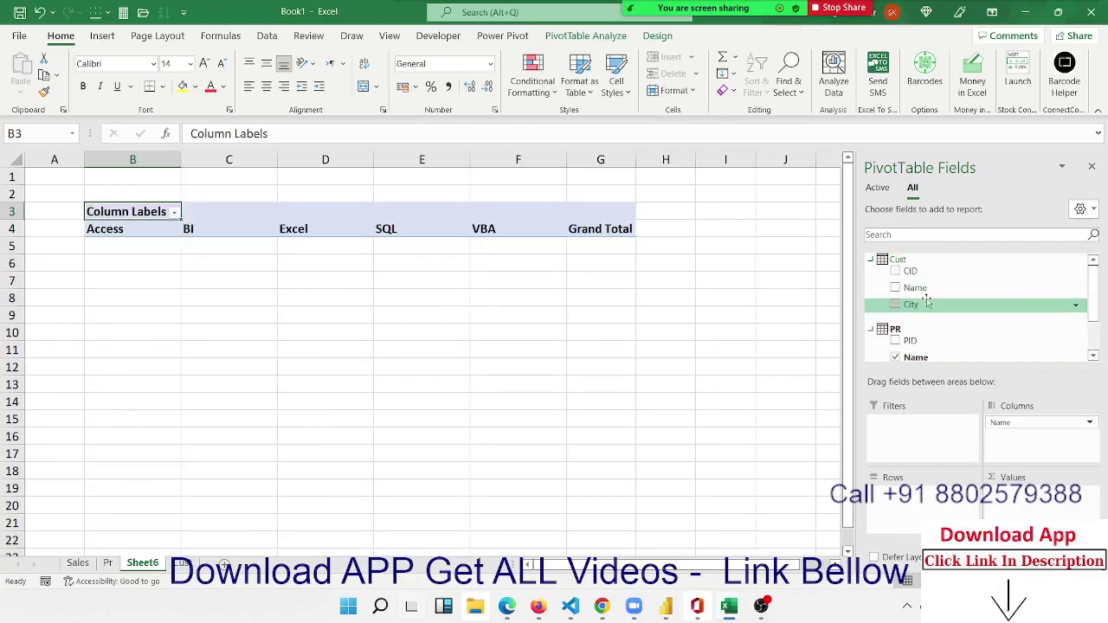
left_click_drag(915, 288, 921, 498)
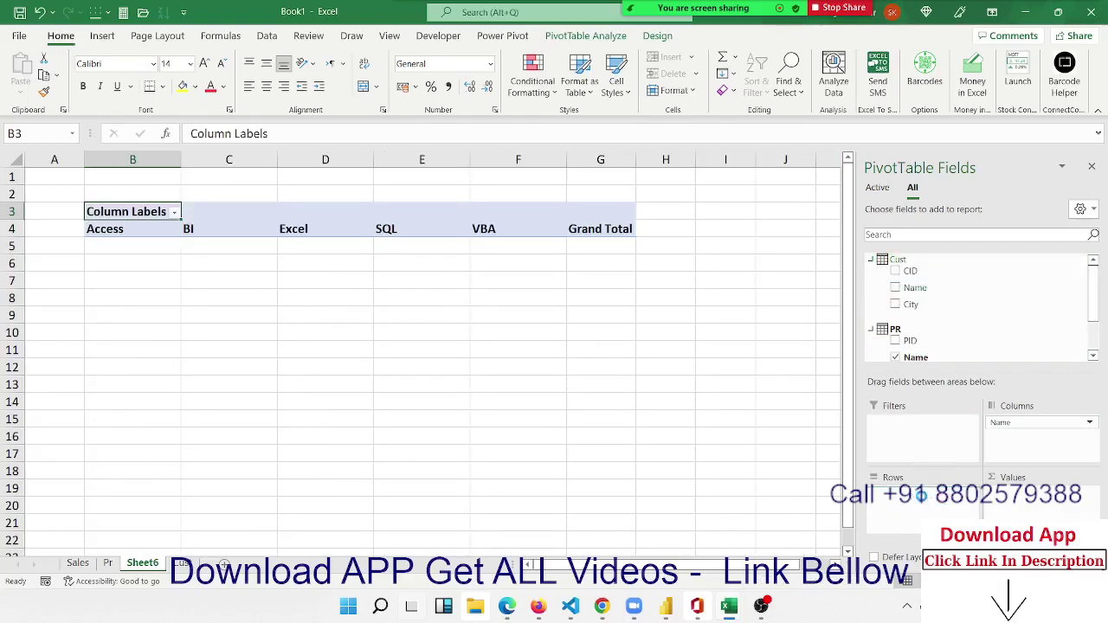
left_click(871, 260)
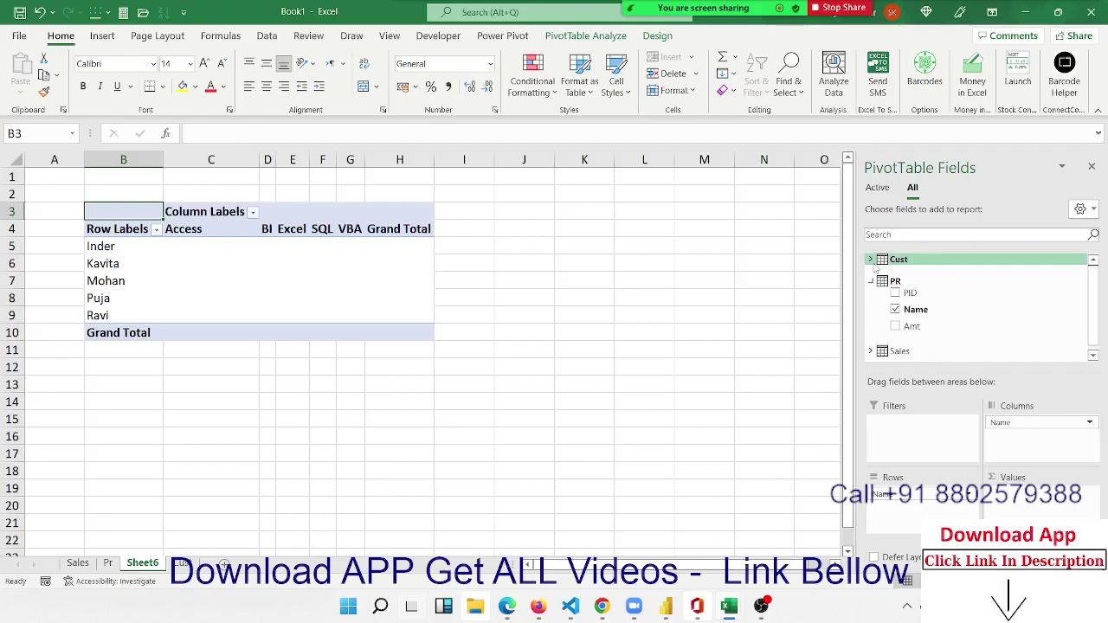
left_click(871, 351)
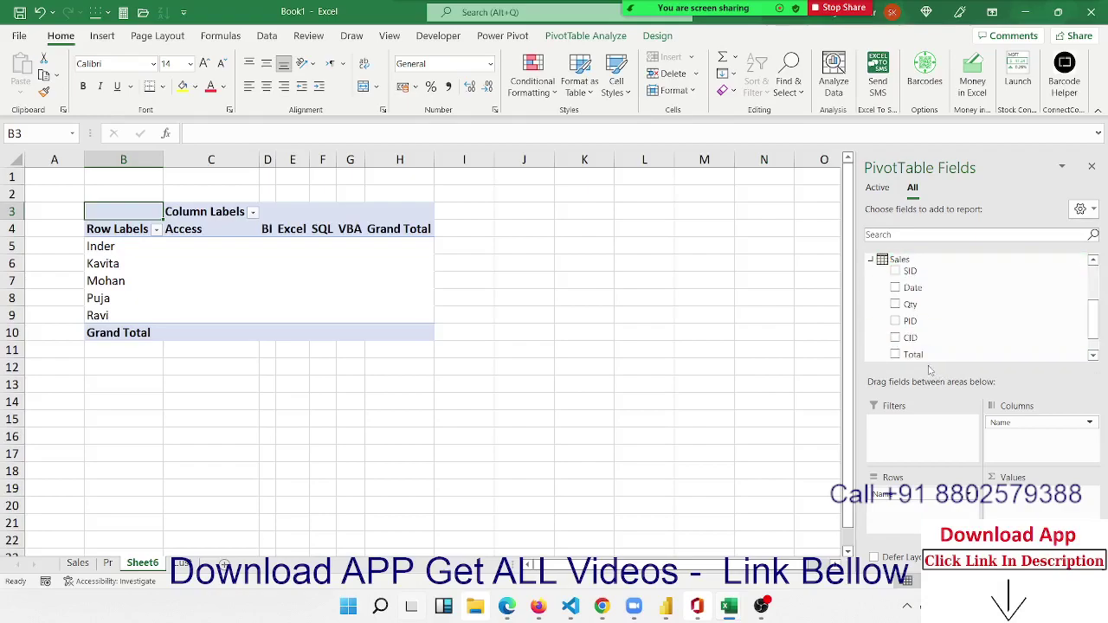
left_click_drag(915, 355, 1030, 500)
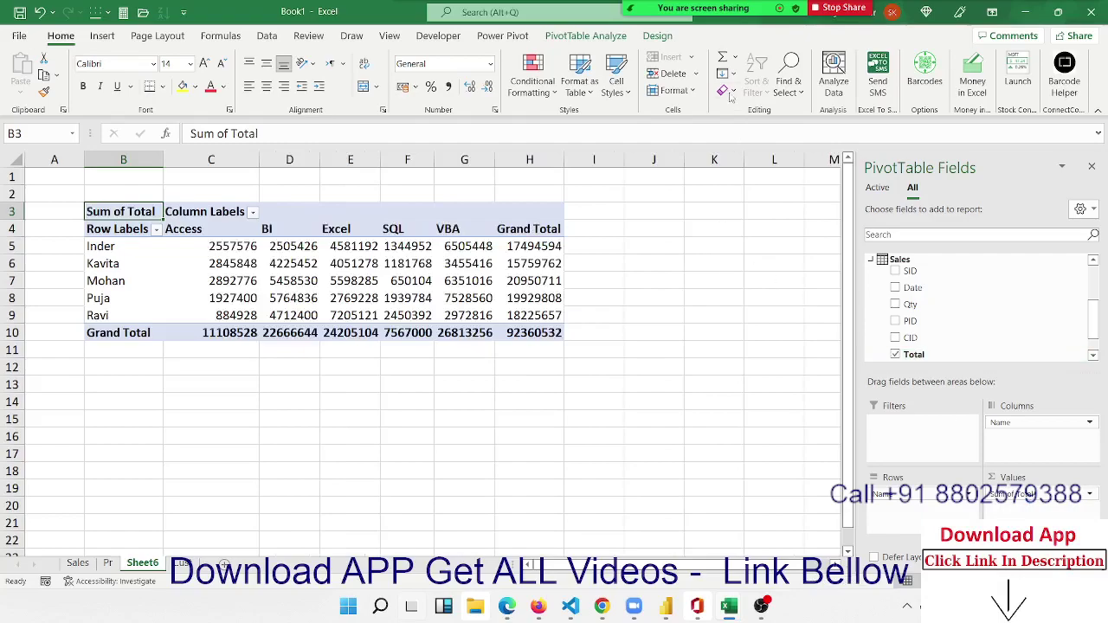
Insert a City slicer and move it to the right of PivotTable3
left_click(585, 36)
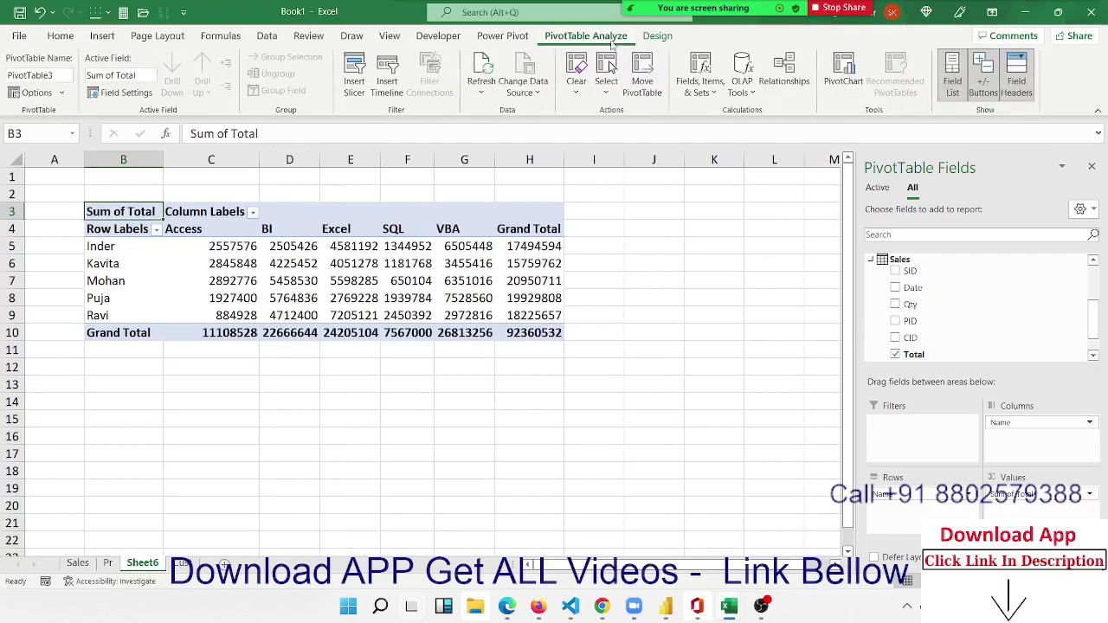
left_click(352, 86)
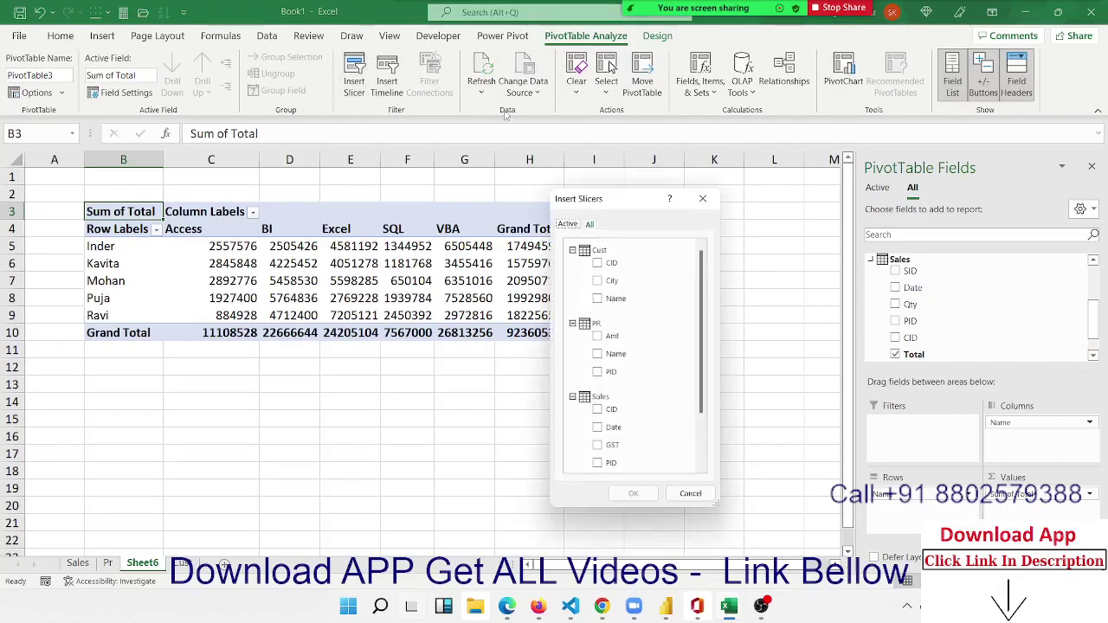
left_click(598, 282)
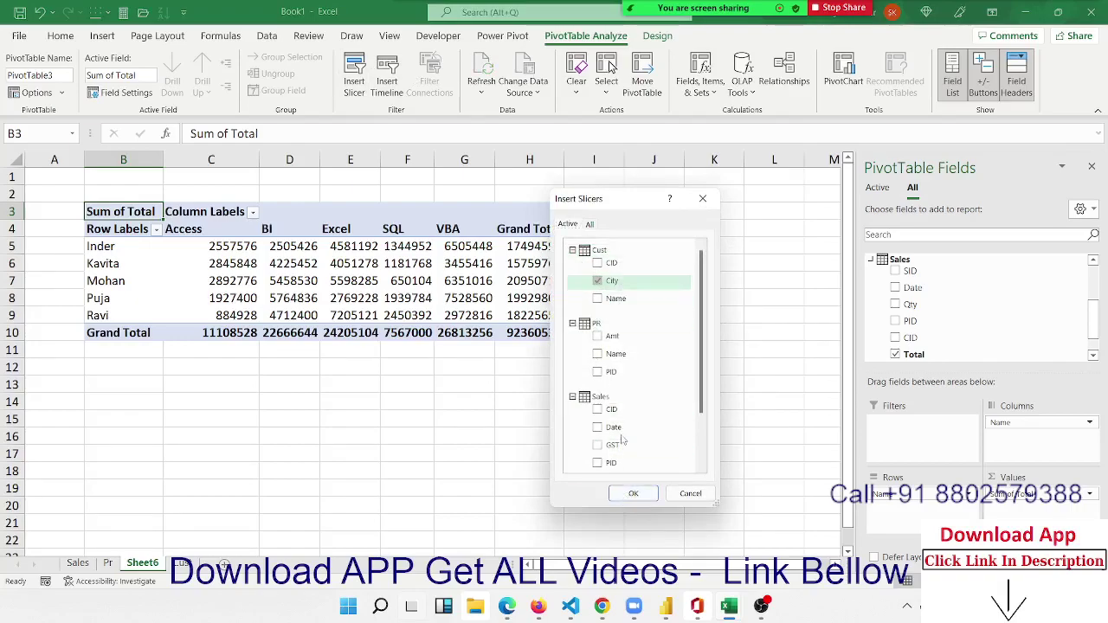
left_click(632, 491)
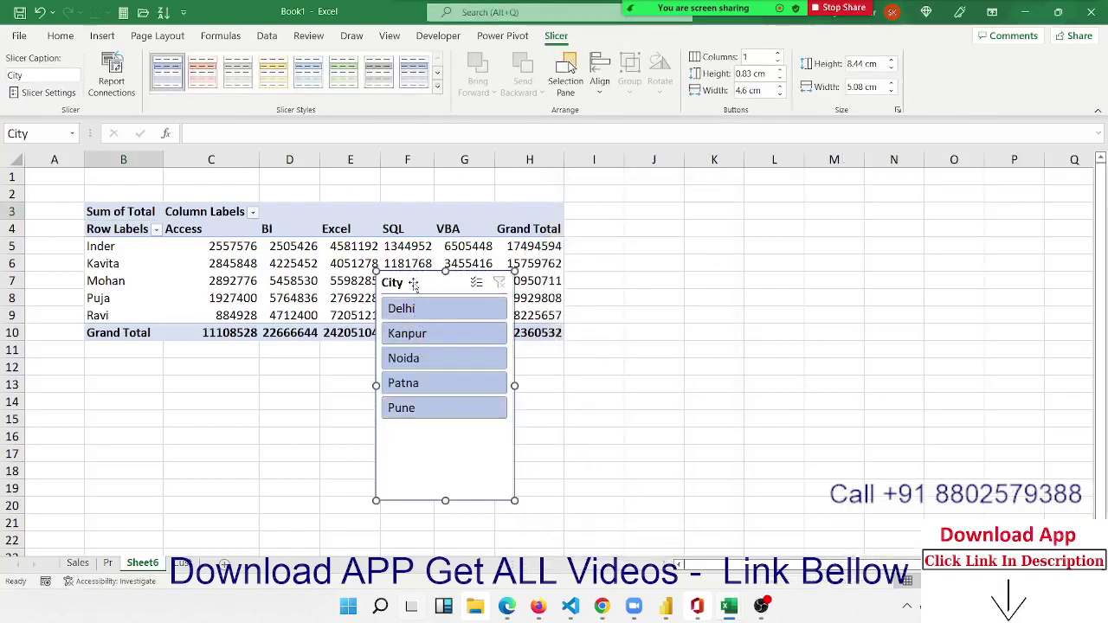
left_click_drag(412, 282, 715, 186)
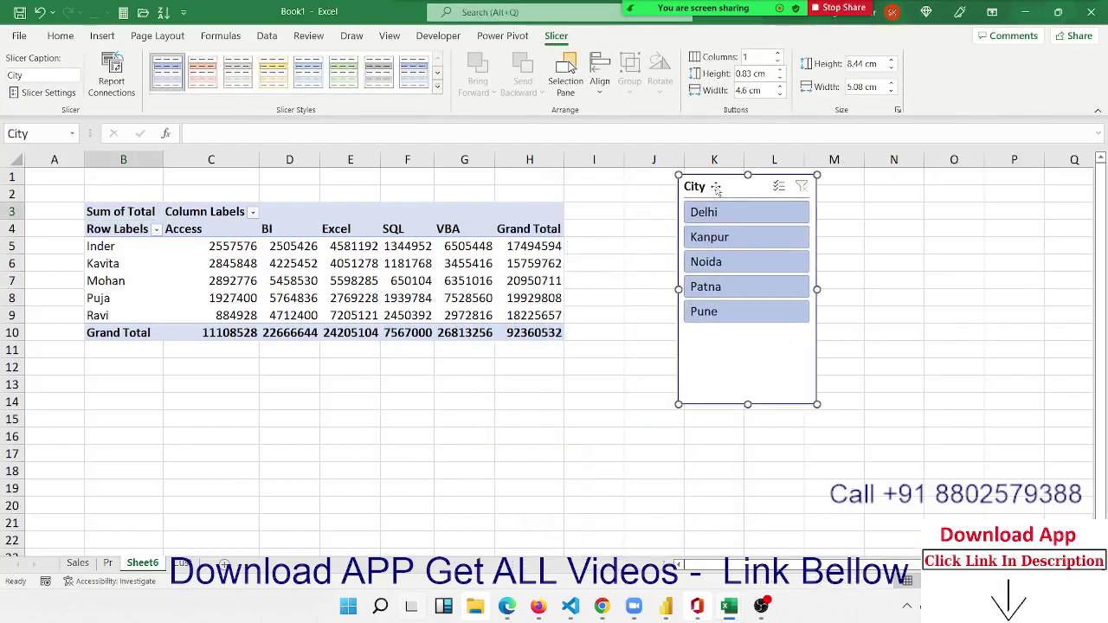
left_click(563, 235)
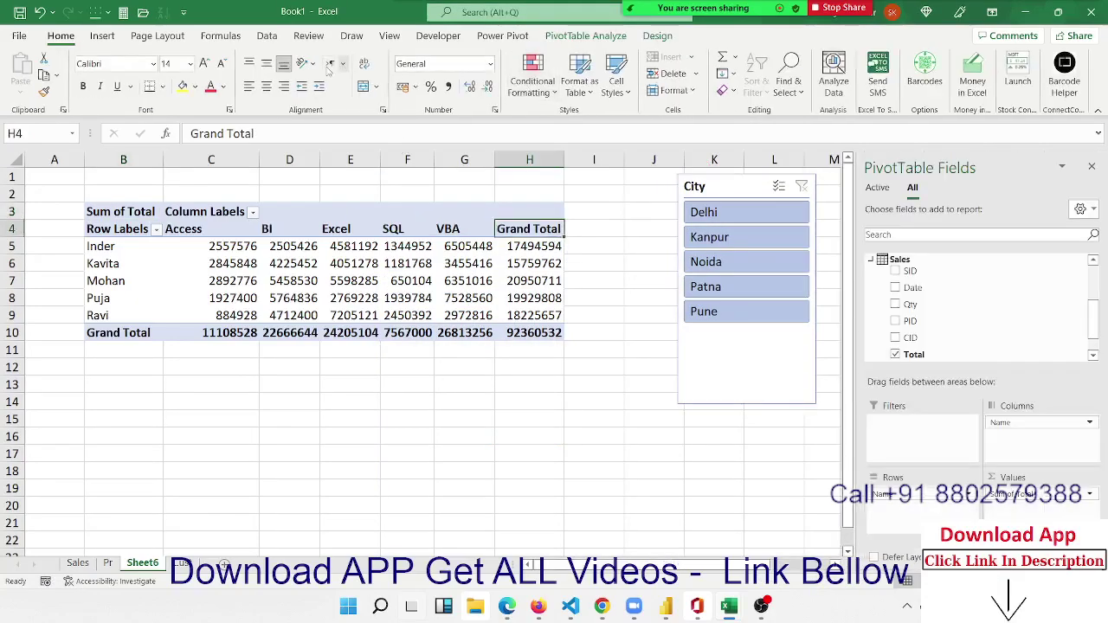
Insert a Date timeline and position it beneath PivotTable3
left_click(658, 39)
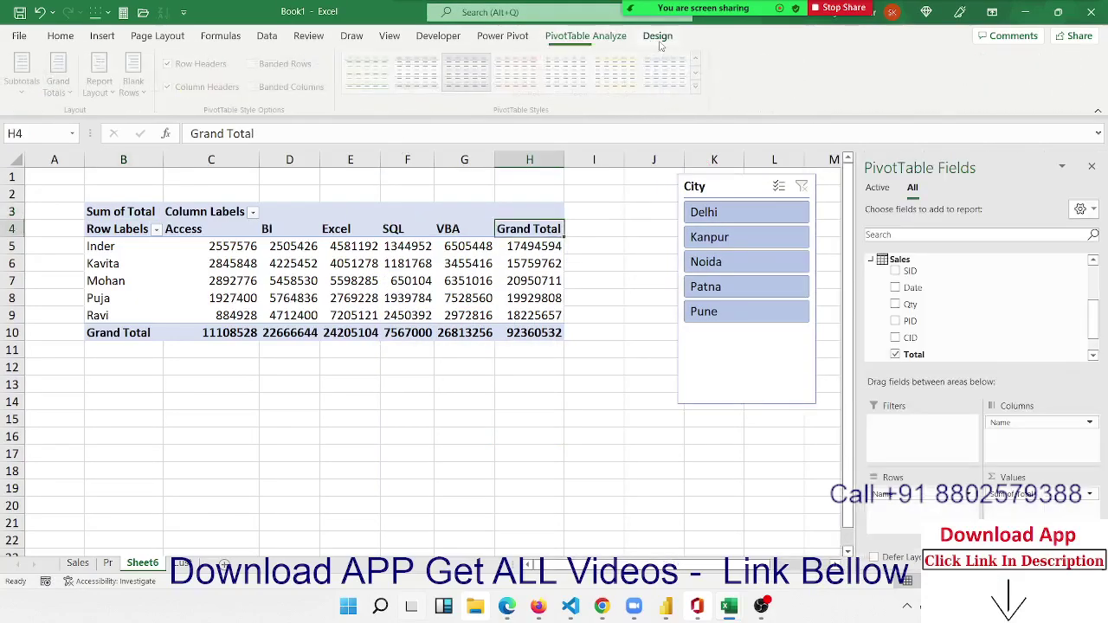
left_click(585, 37)
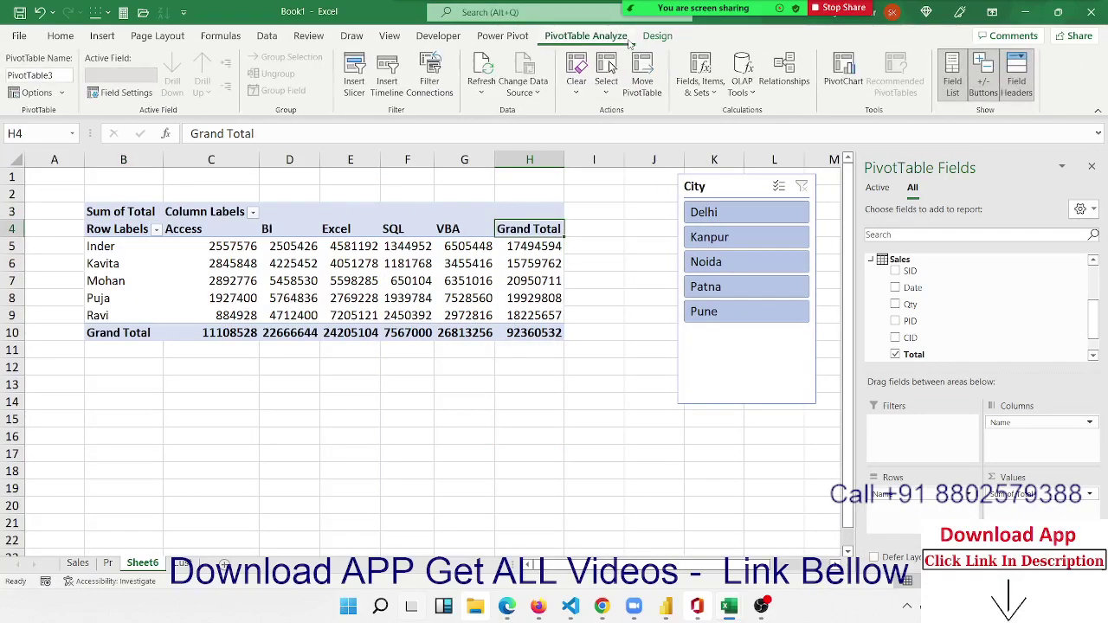
left_click(400, 90)
left_click(597, 316)
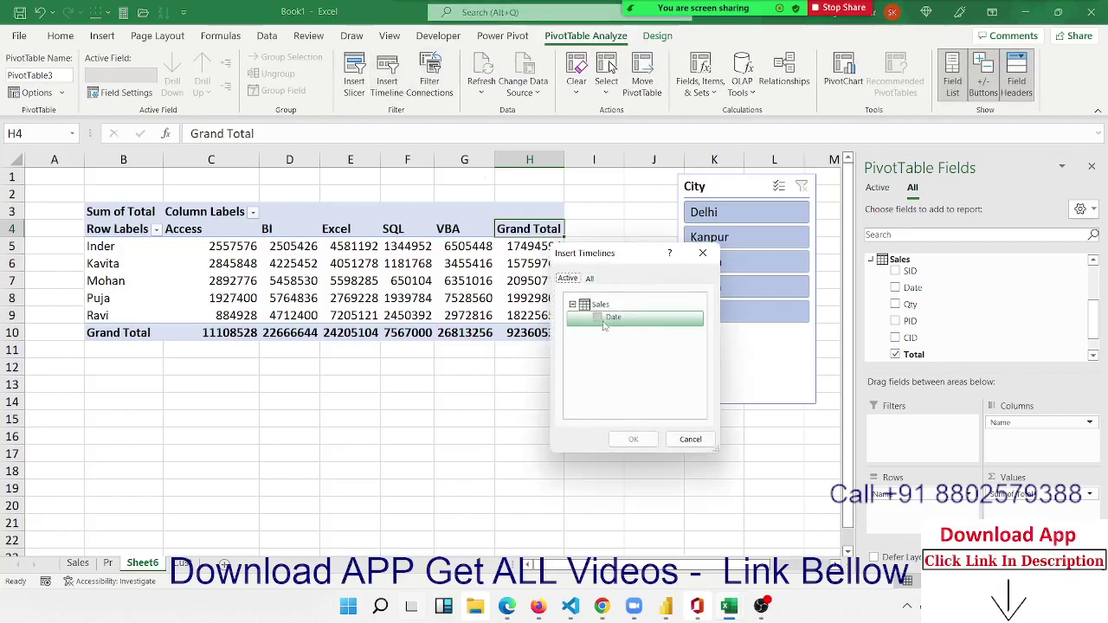
left_click(632, 440)
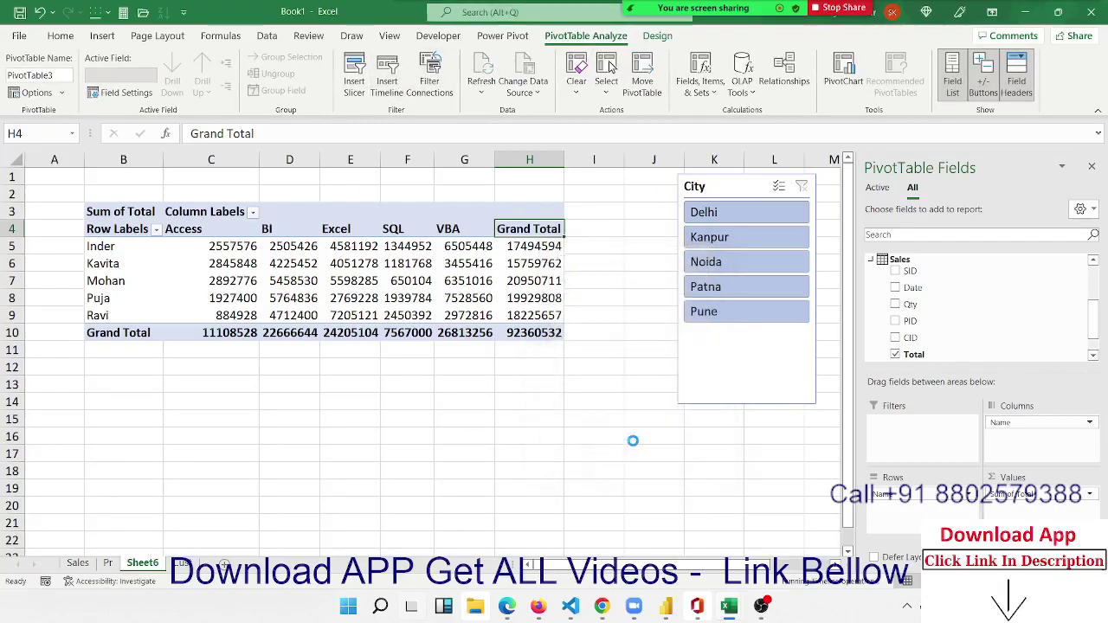
mouse_move(469, 335)
left_mouse_down()
mouse_move(661, 476)
mouse_move(516, 413)
mouse_move(575, 379)
left_mouse_up()
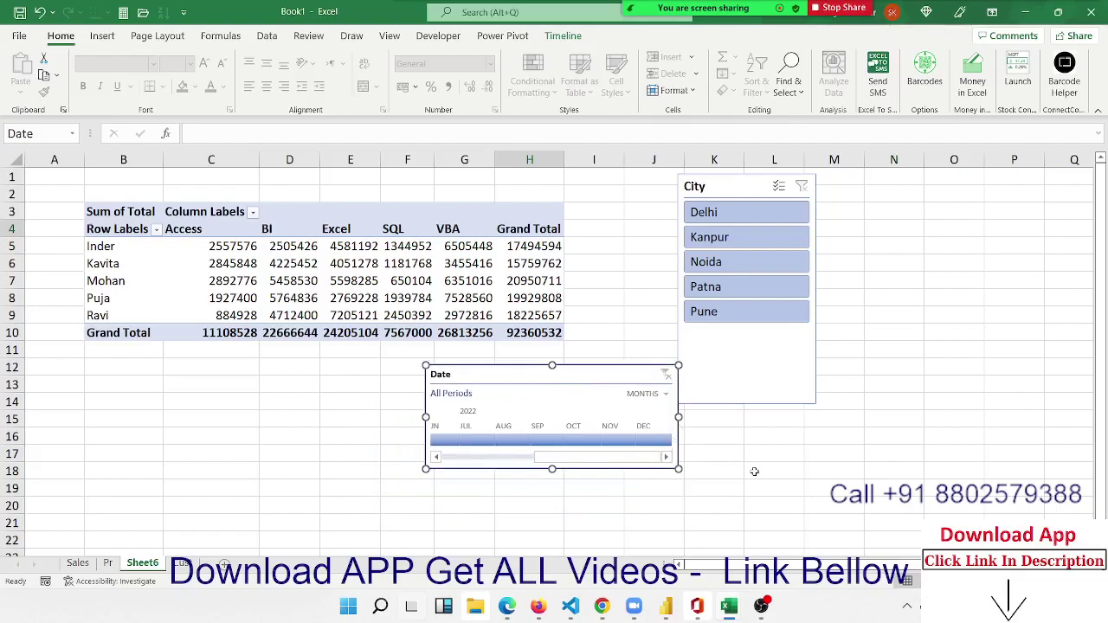
left_click(693, 455)
Filter by Jul, Aug and Sep 2022 and by Noida, then clear the City and Date filters
left_click(482, 443)
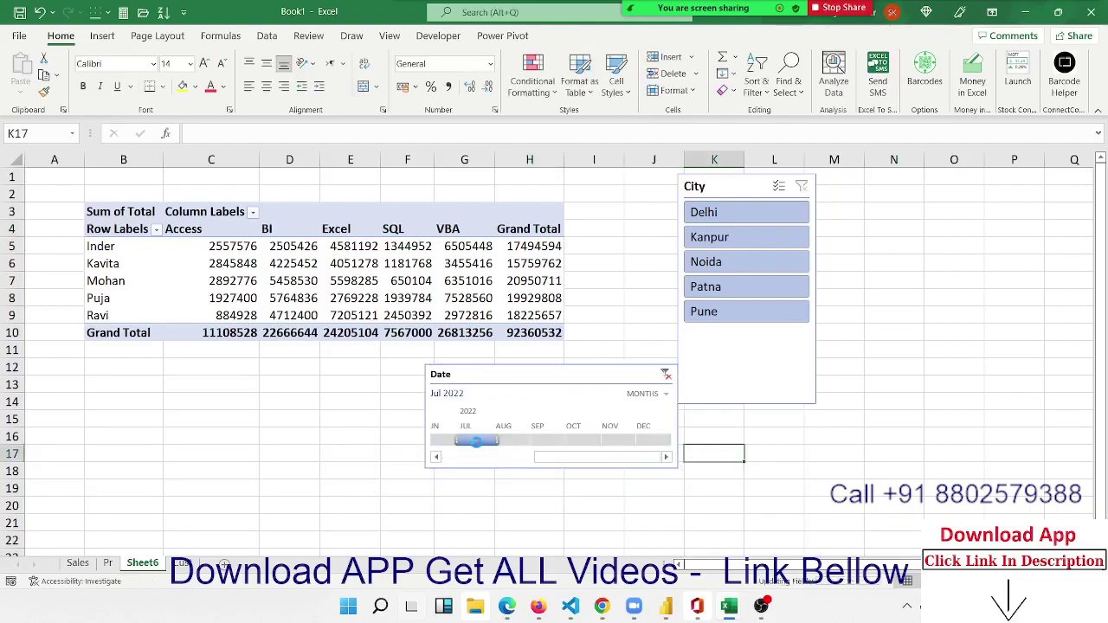
left_click(500, 440)
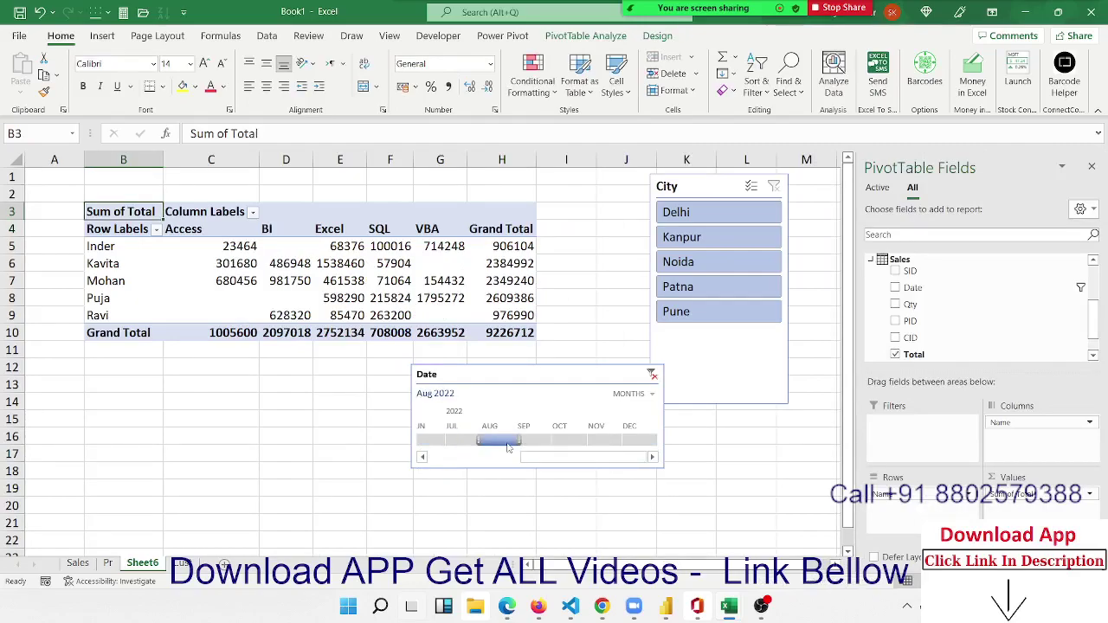
left_click(542, 441)
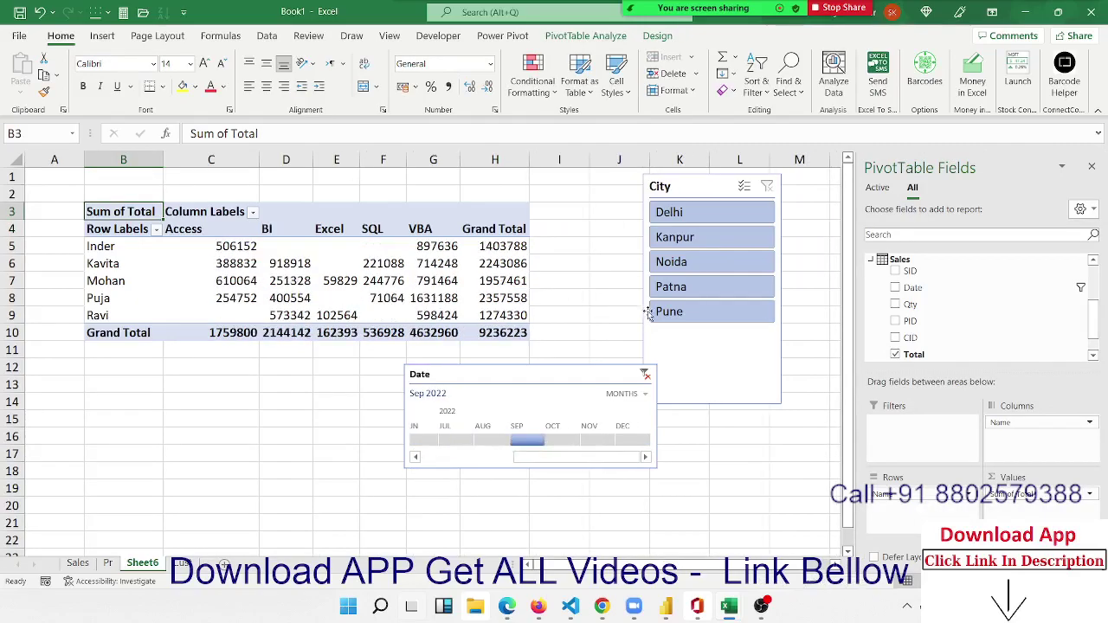
left_click(672, 264)
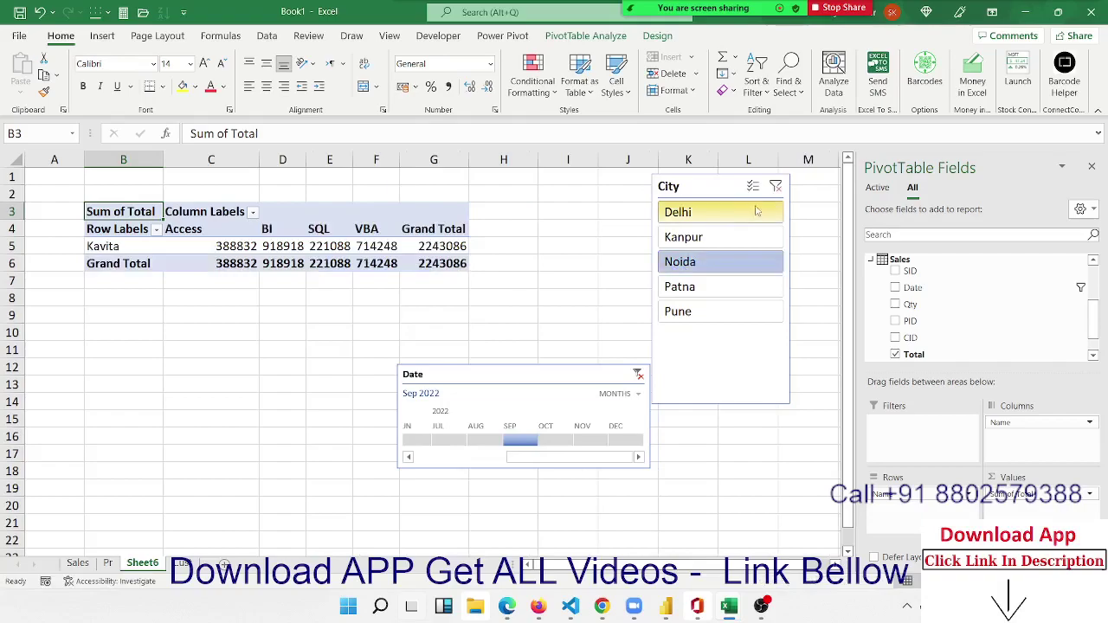
left_click(774, 186)
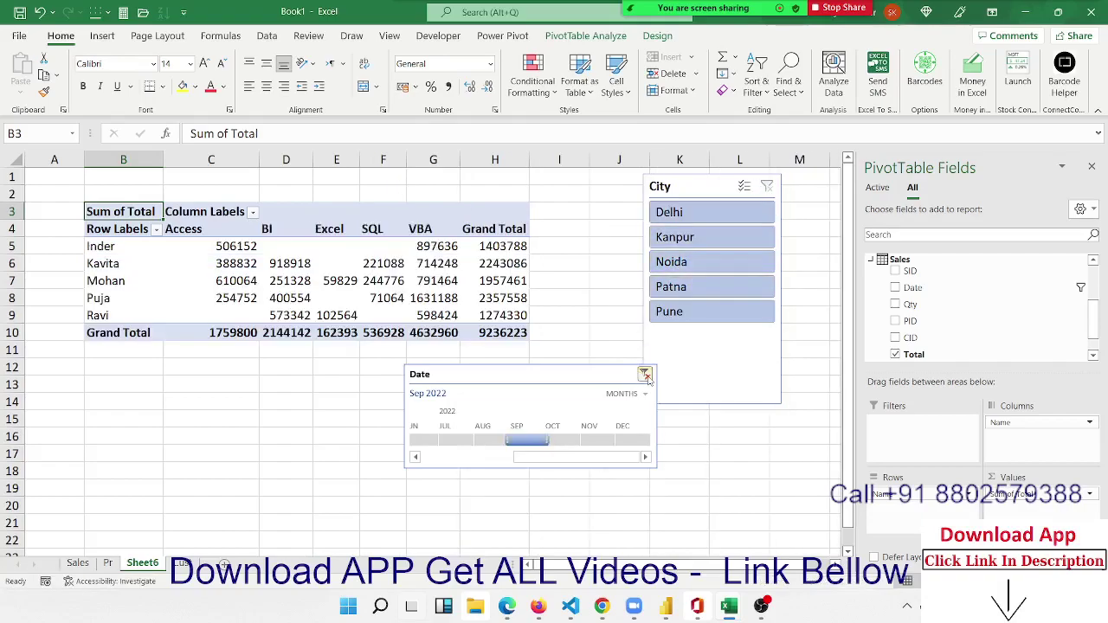
left_click(641, 374)
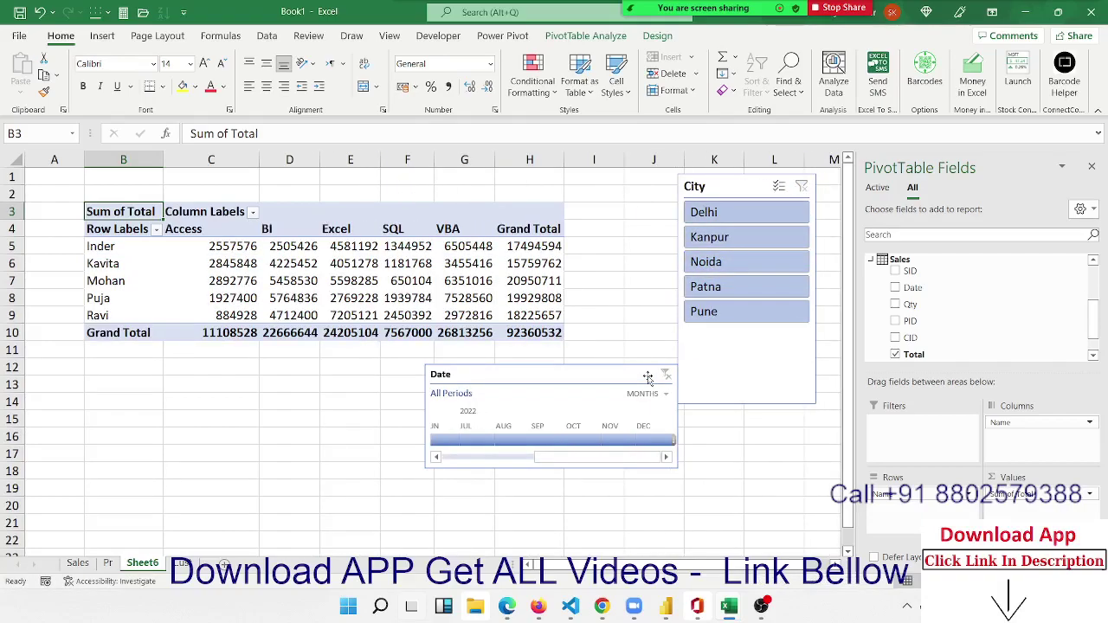